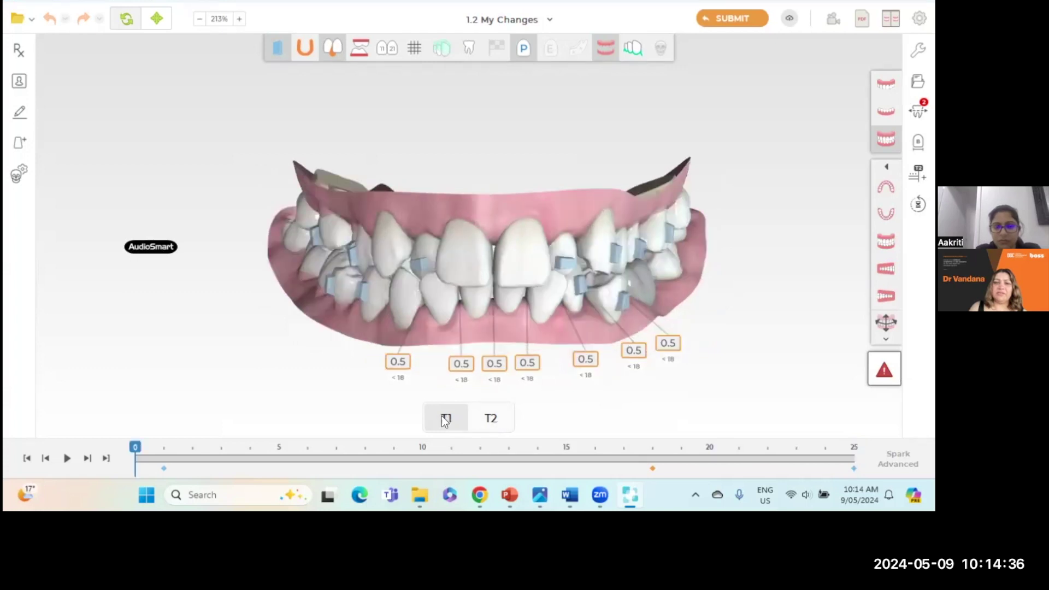
# Step: Check the final T2 stage before viewing the upper arch occlusally at T1
pyautogui.click(490, 419)
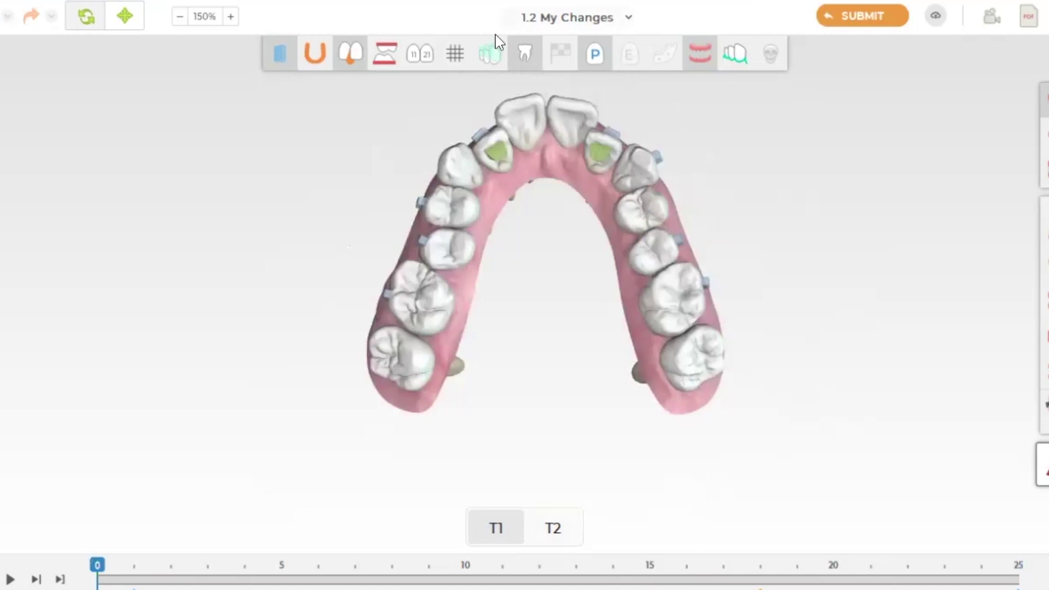
# Step: Turn on green superimposition and compare the upper teeth at T2 against T1
pyautogui.click(487, 47)
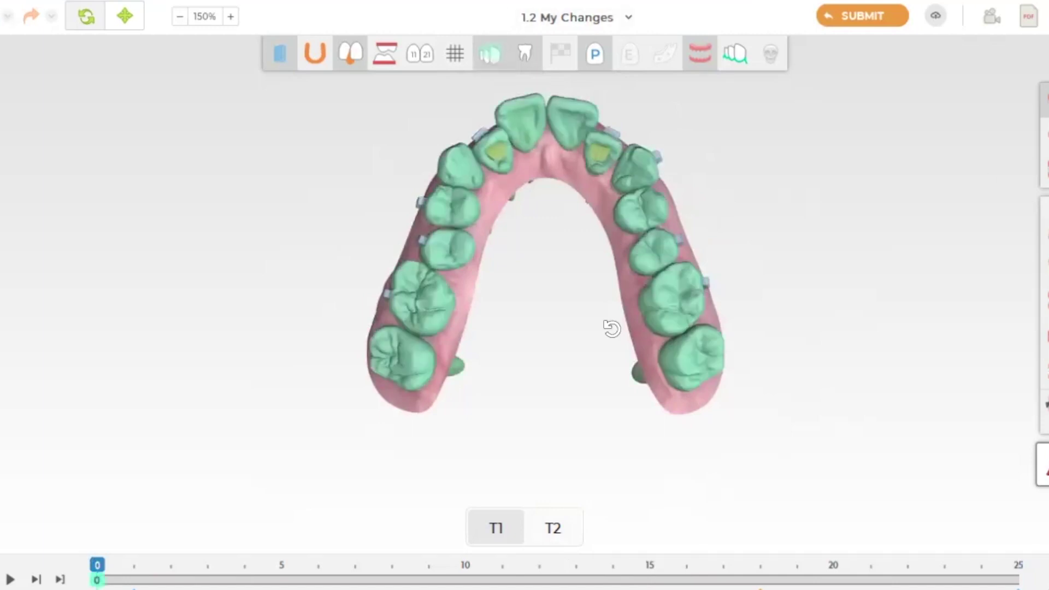
pyautogui.click(561, 526)
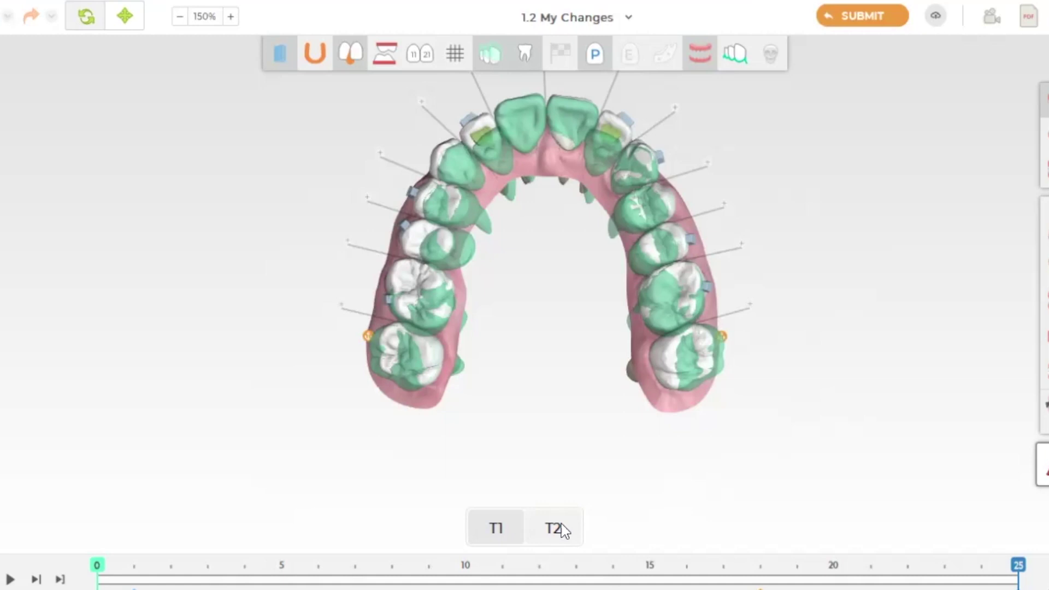
pyautogui.click(561, 528)
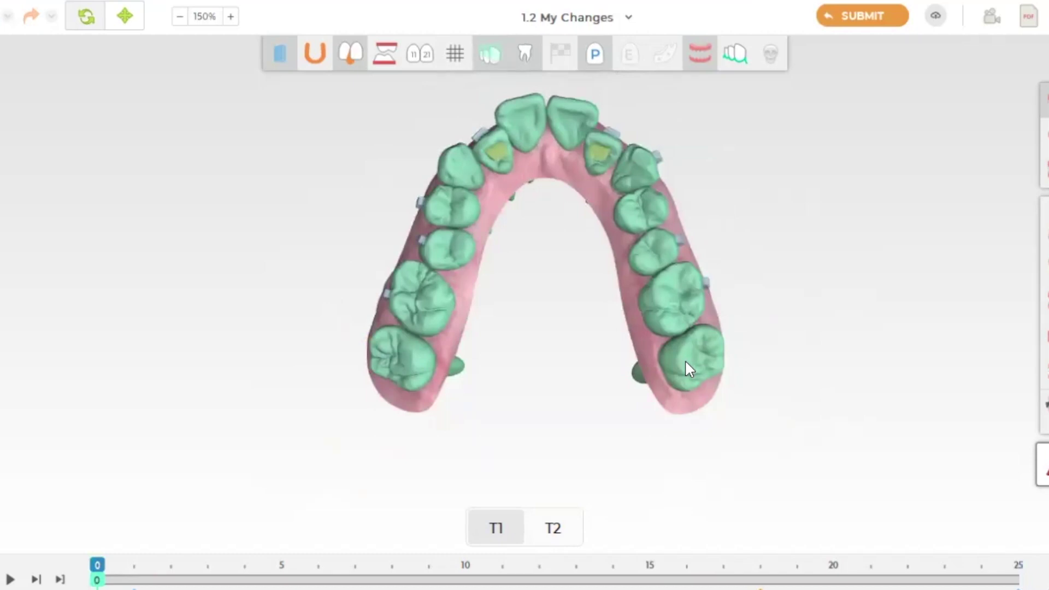
# Step: Show the lower arch occlusally, zoomed out to 150%, with the T2 final stage overlaid
pyautogui.click(1045, 266)
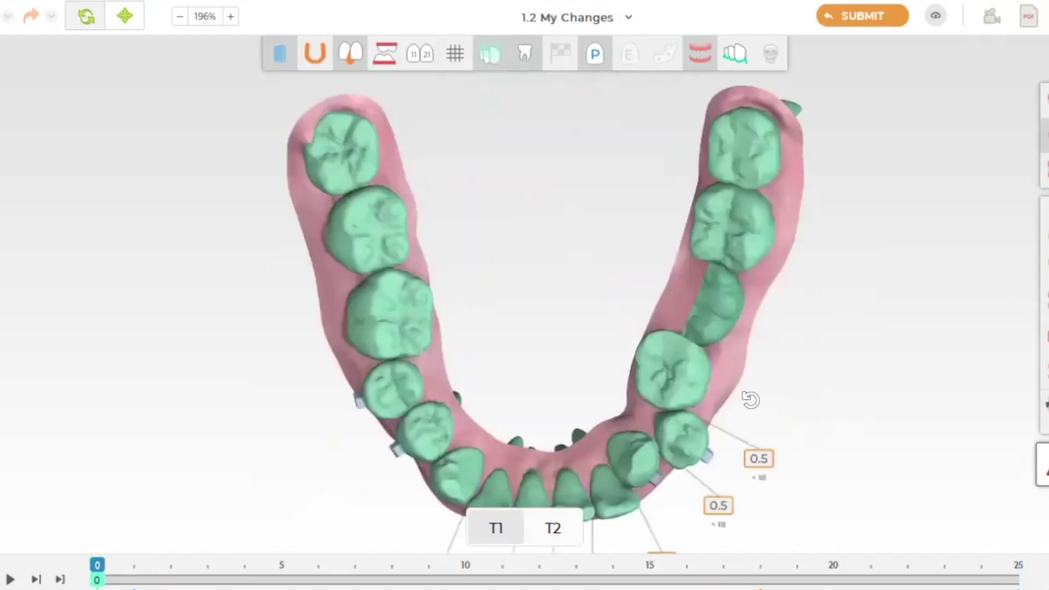
pyautogui.click(180, 17)
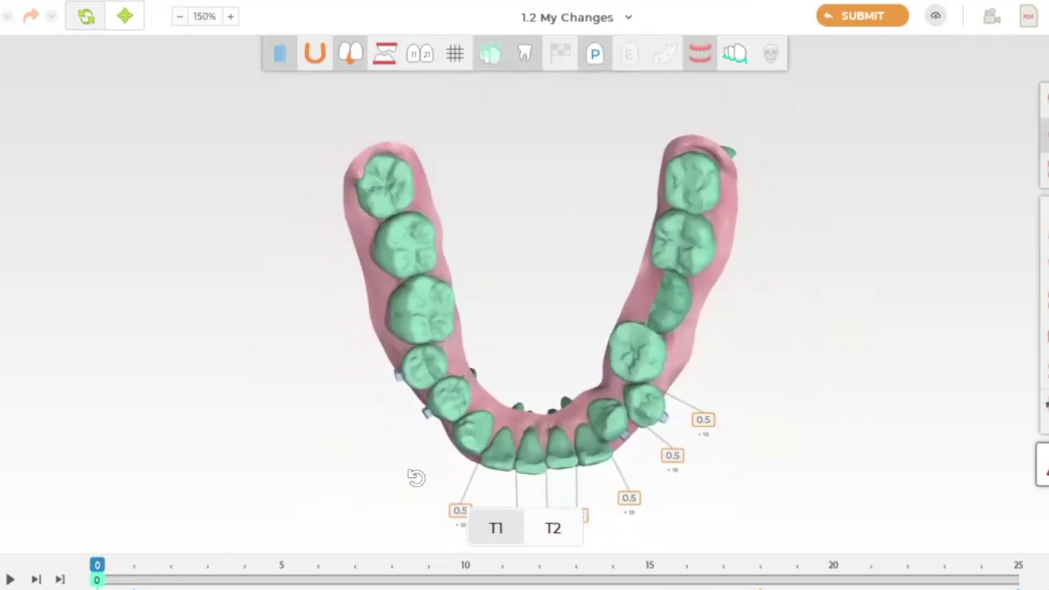
pyautogui.click(550, 528)
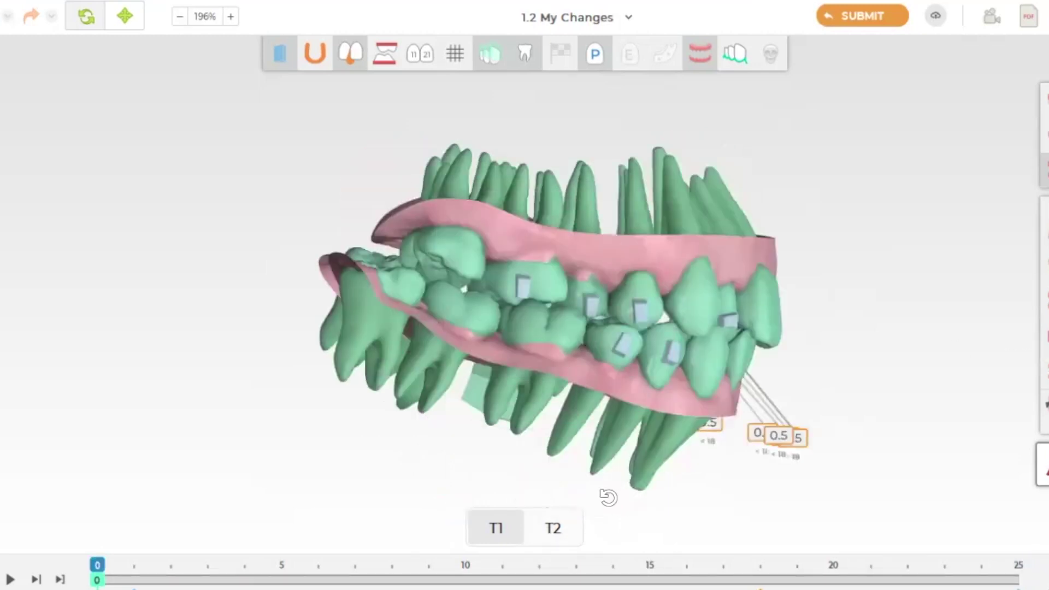
# Step: In the buccal side view, toggle the bite between T1 and T2 several times, ending on T2
pyautogui.click(542, 527)
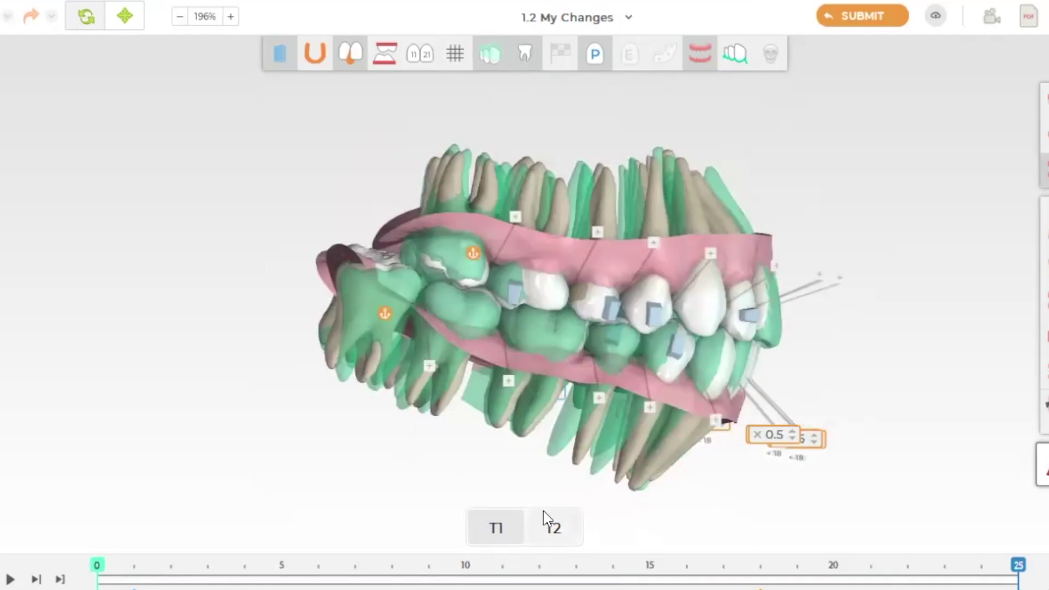
pyautogui.click(546, 519)
pyautogui.click(554, 527)
pyautogui.click(553, 534)
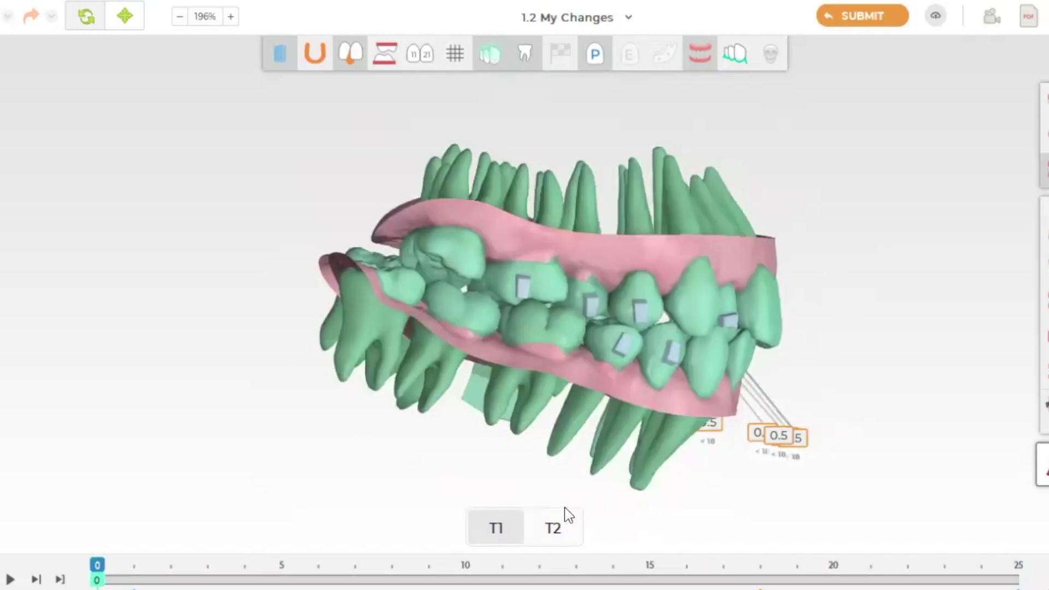
pyautogui.click(553, 524)
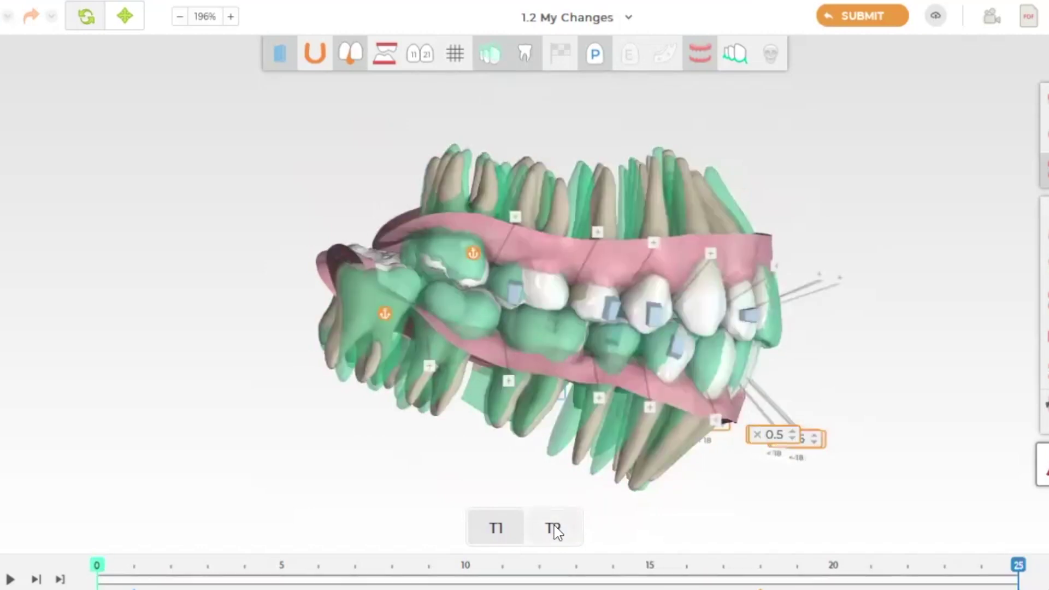
pyautogui.click(553, 530)
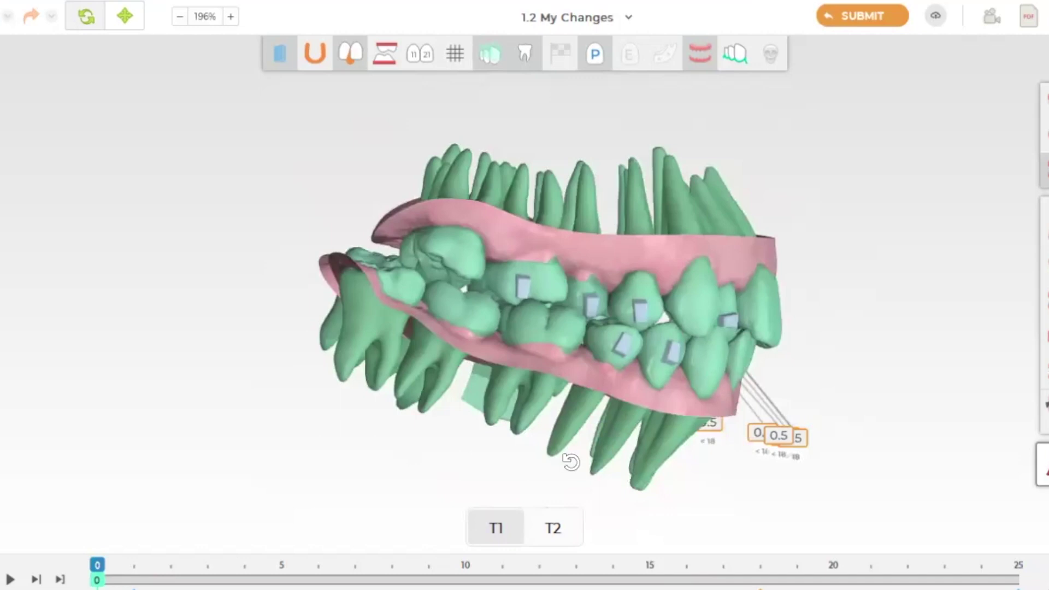
pyautogui.click(565, 517)
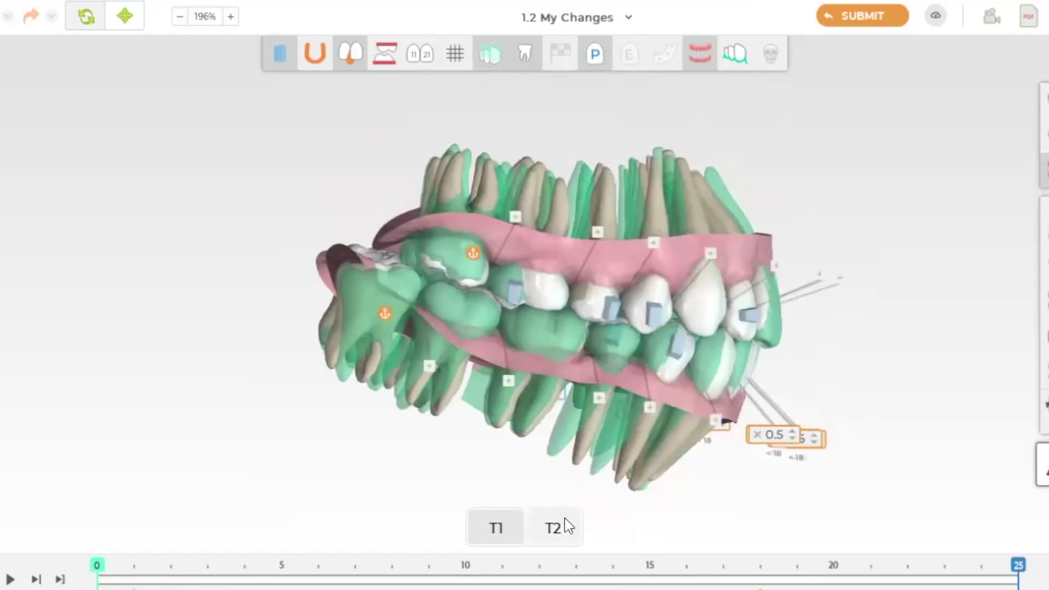
pyautogui.click(480, 524)
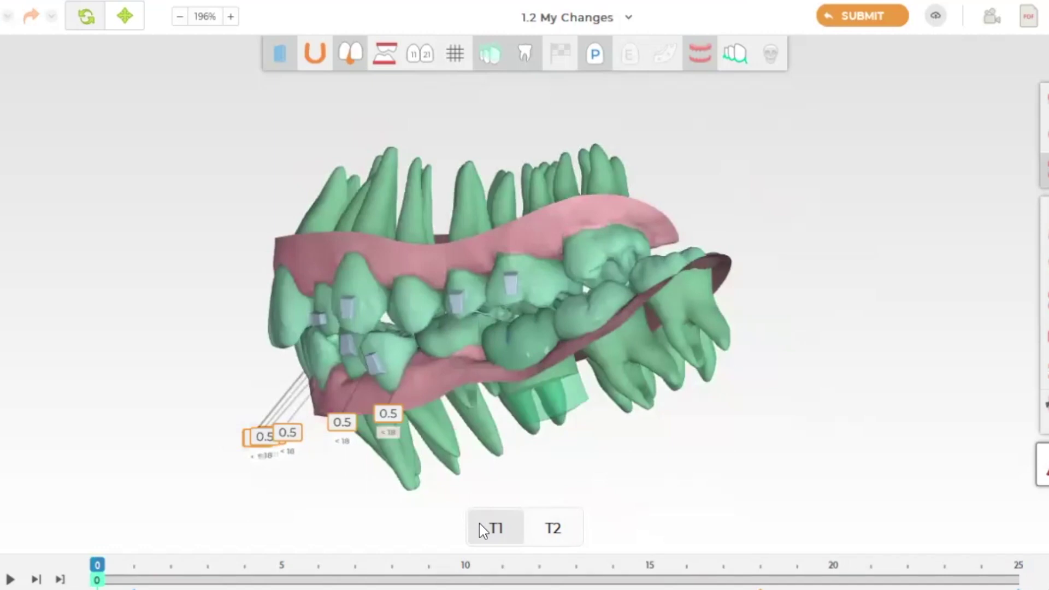
pyautogui.click(558, 527)
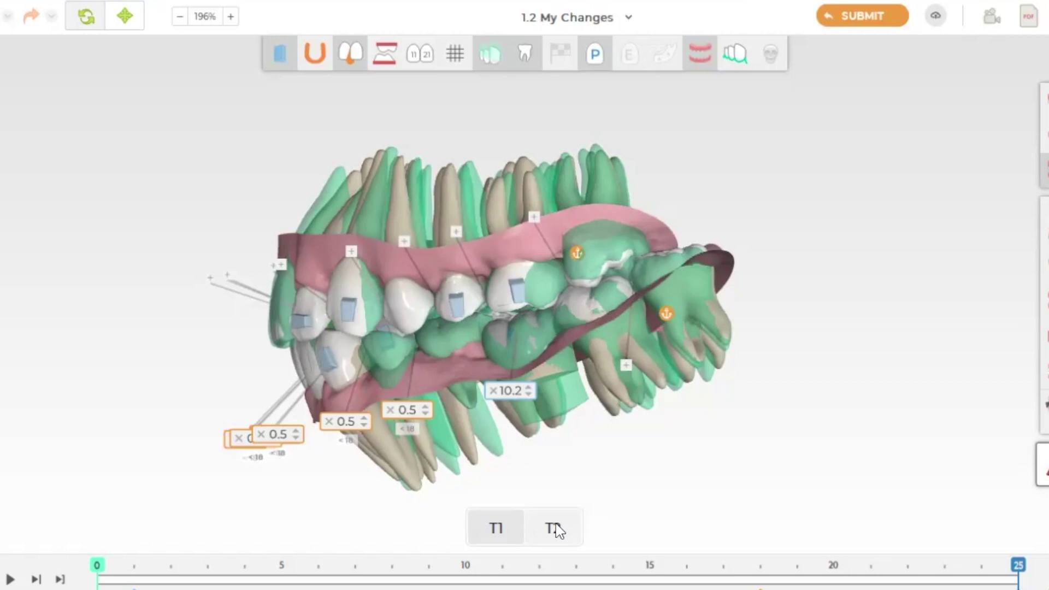
pyautogui.click(506, 530)
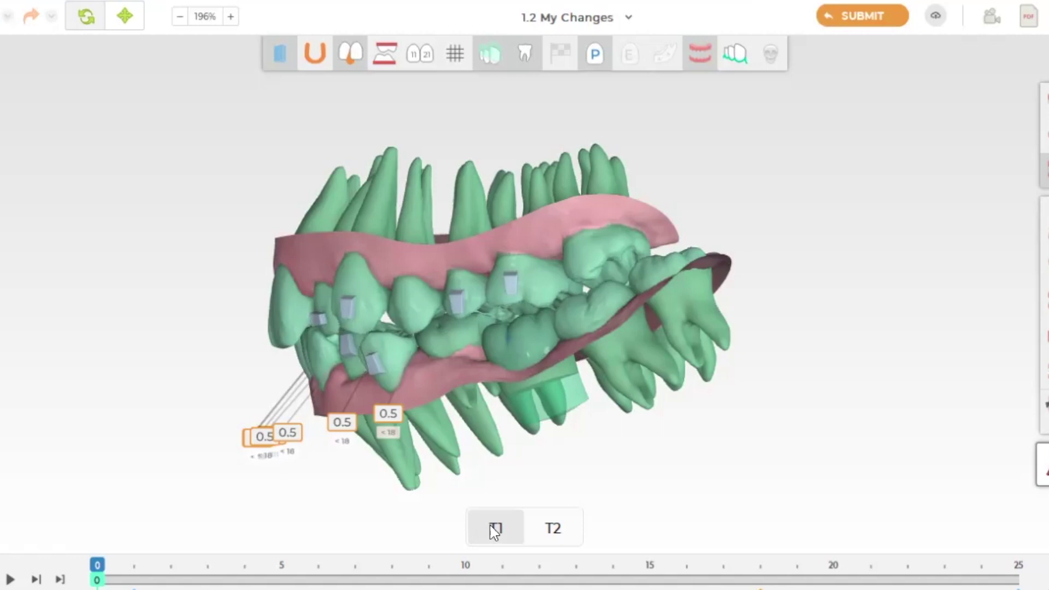
pyautogui.click(552, 527)
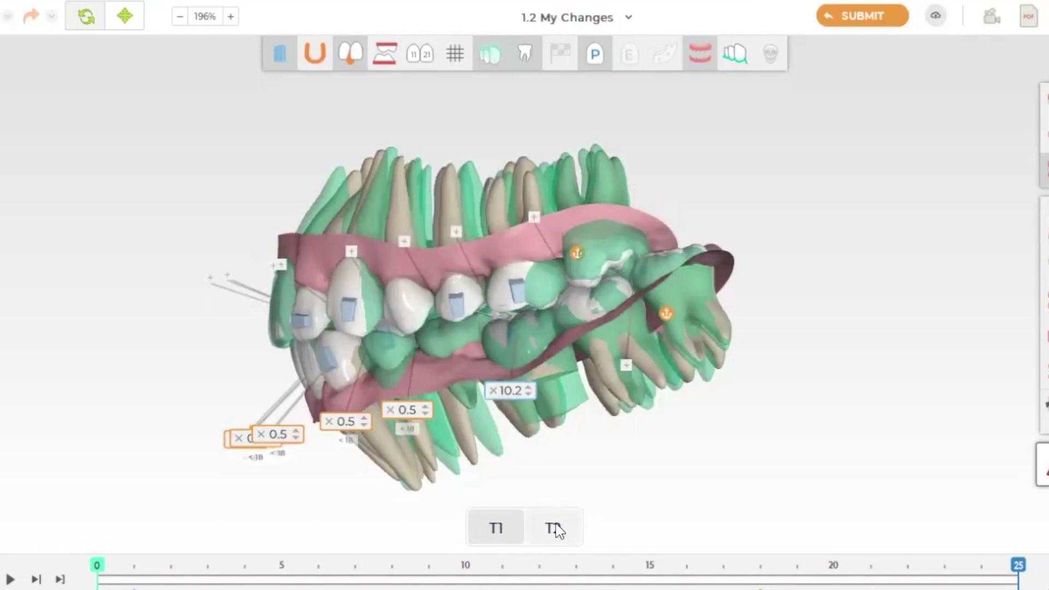
pyautogui.click(553, 528)
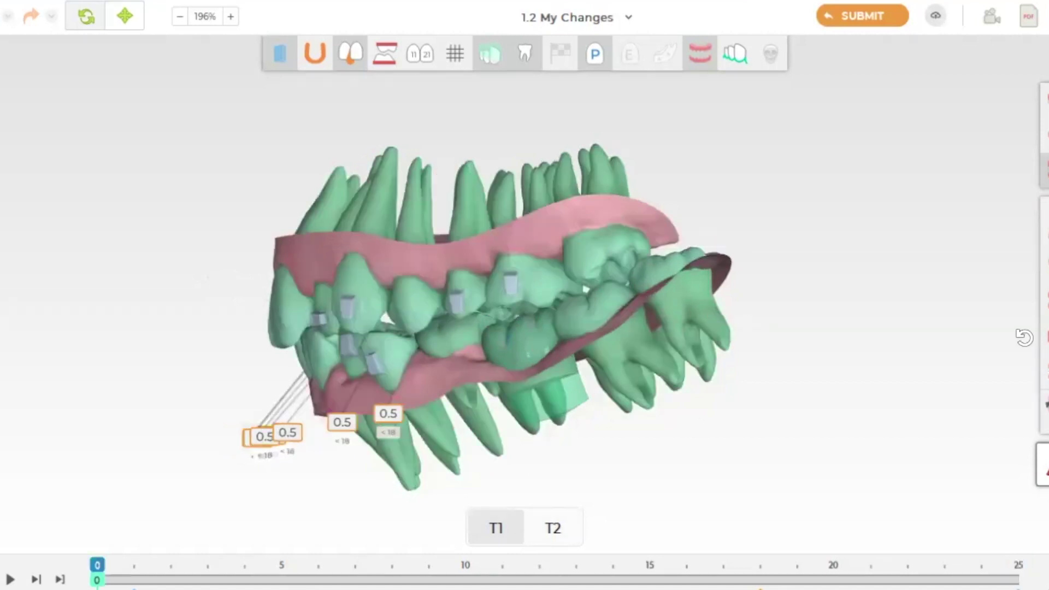
# Step: Go from the front bite view to a zoomed-out upper-arch occlusal view, comparing T2 with T1
pyautogui.moveTo(546, 475); pyautogui.dragTo(724, 474)
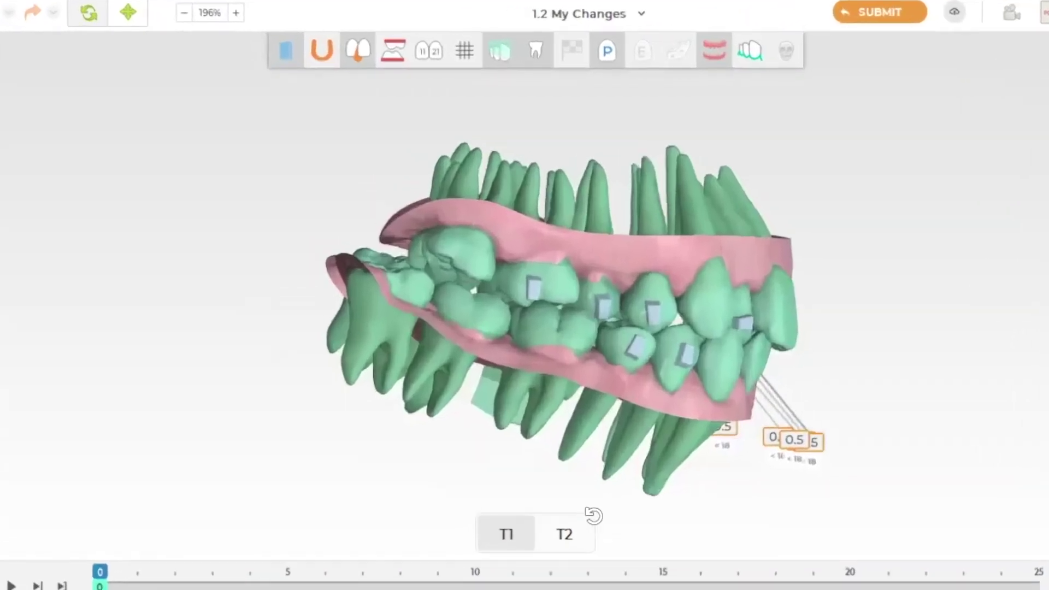
pyautogui.click(890, 246)
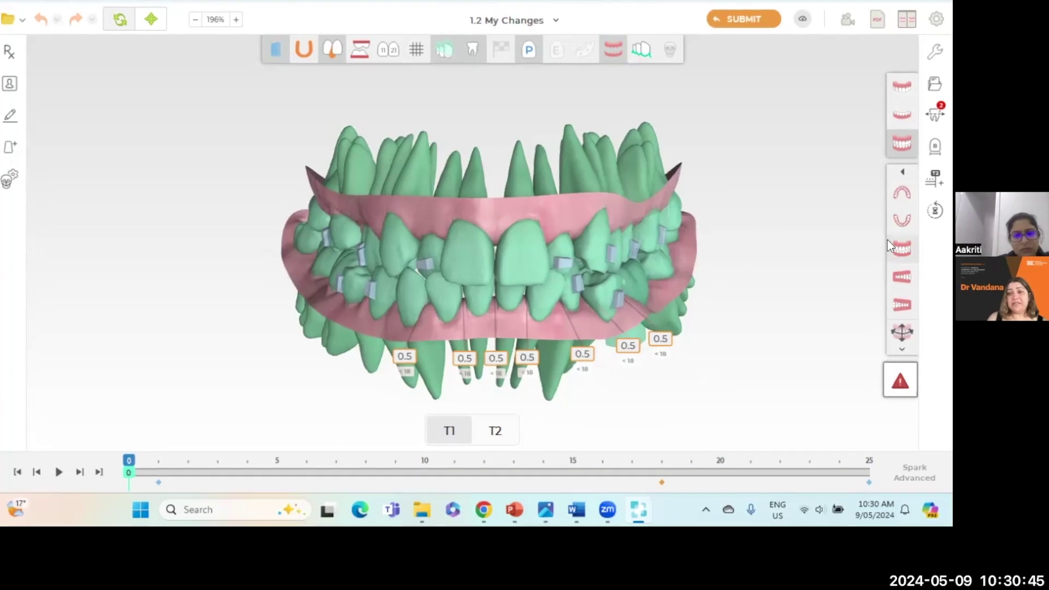
pyautogui.click(893, 188)
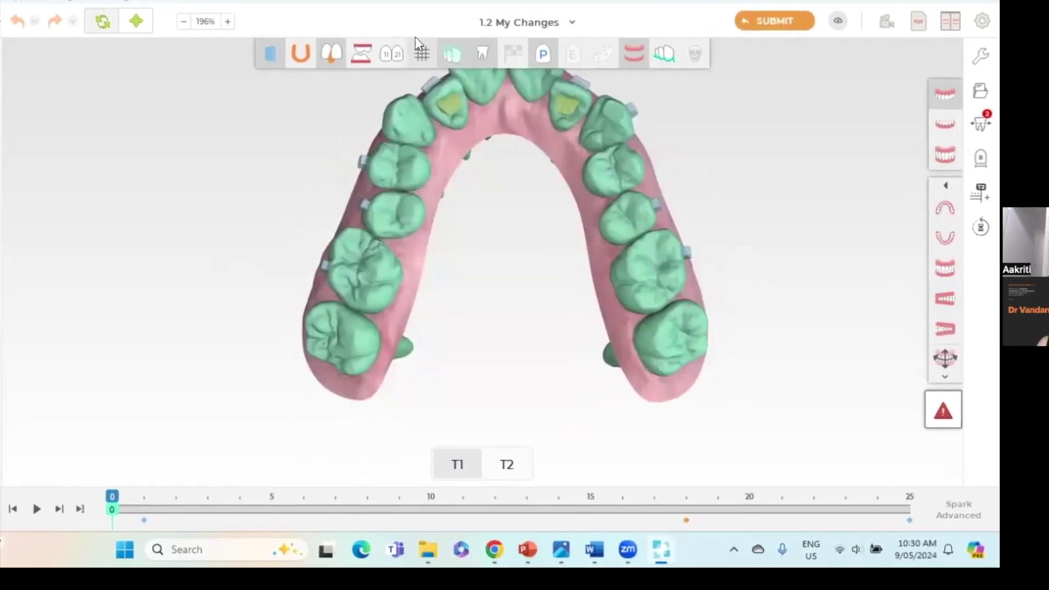
pyautogui.scroll(-3, 539, 187)
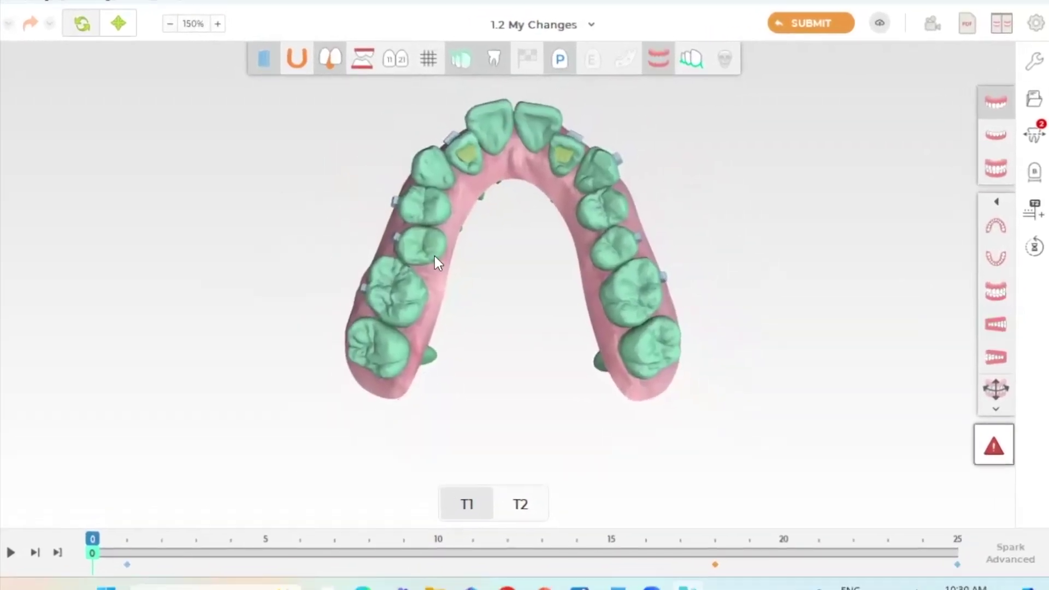
pyautogui.click(517, 493)
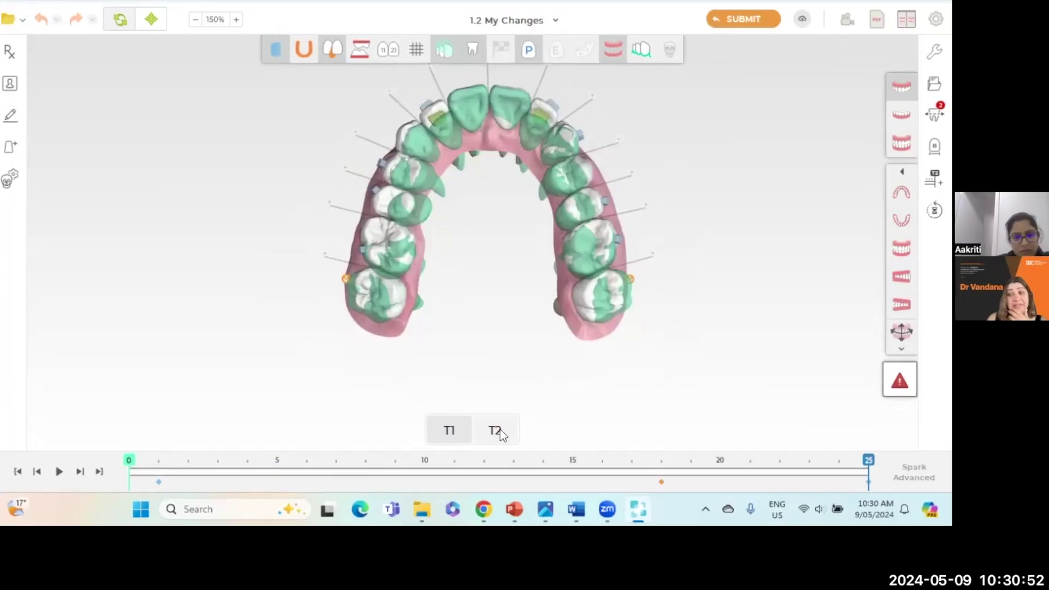
pyautogui.click(533, 534)
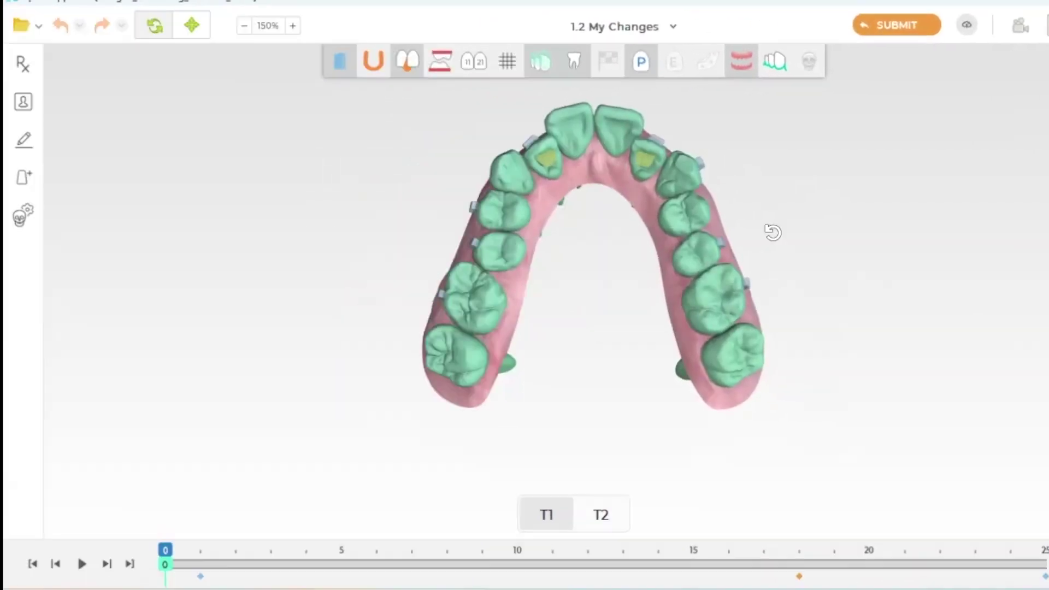
pyautogui.click(719, 284)
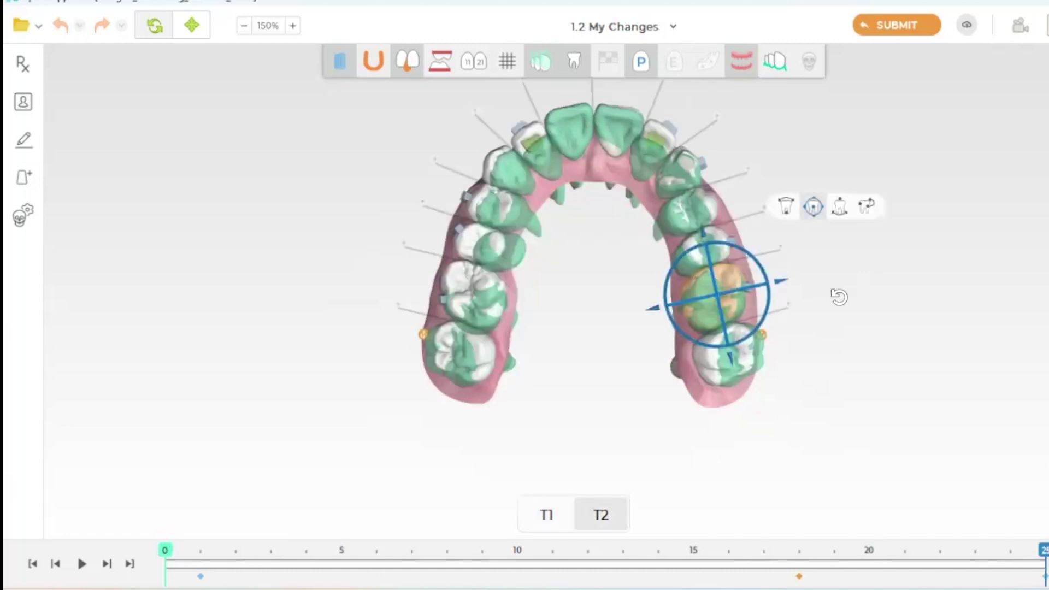
pyautogui.click(708, 362)
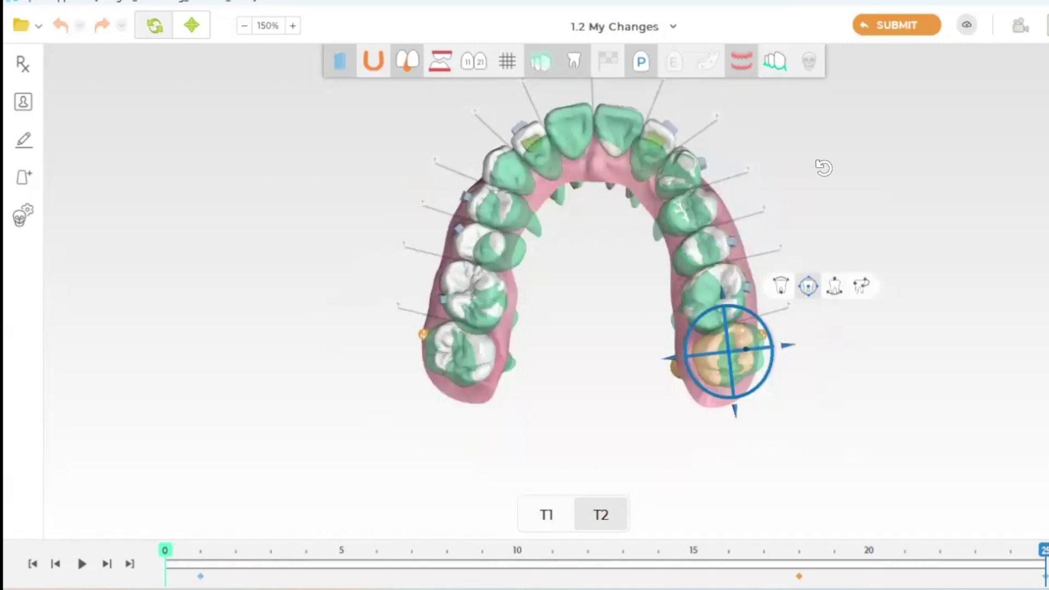
pyautogui.moveTo(818, 159); pyautogui.dragTo(709, 183)
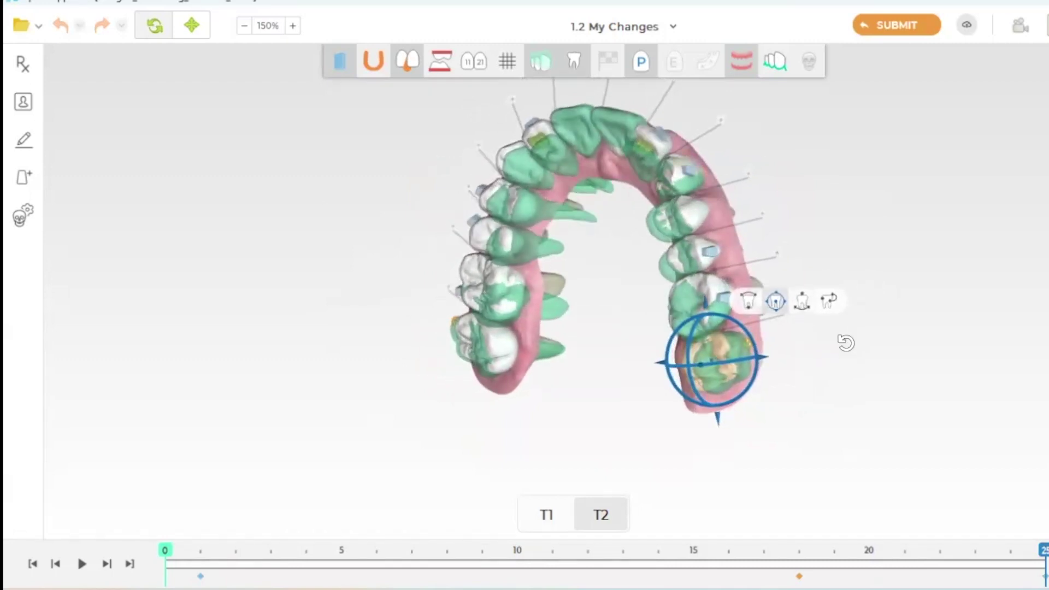
pyautogui.moveTo(843, 339); pyautogui.dragTo(706, 330)
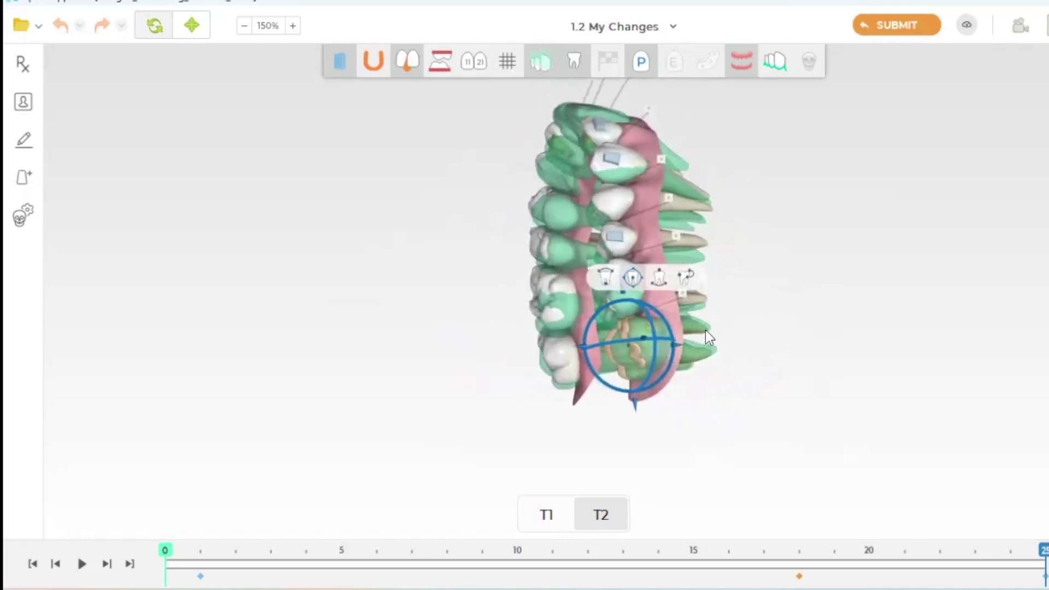
pyautogui.click(677, 340)
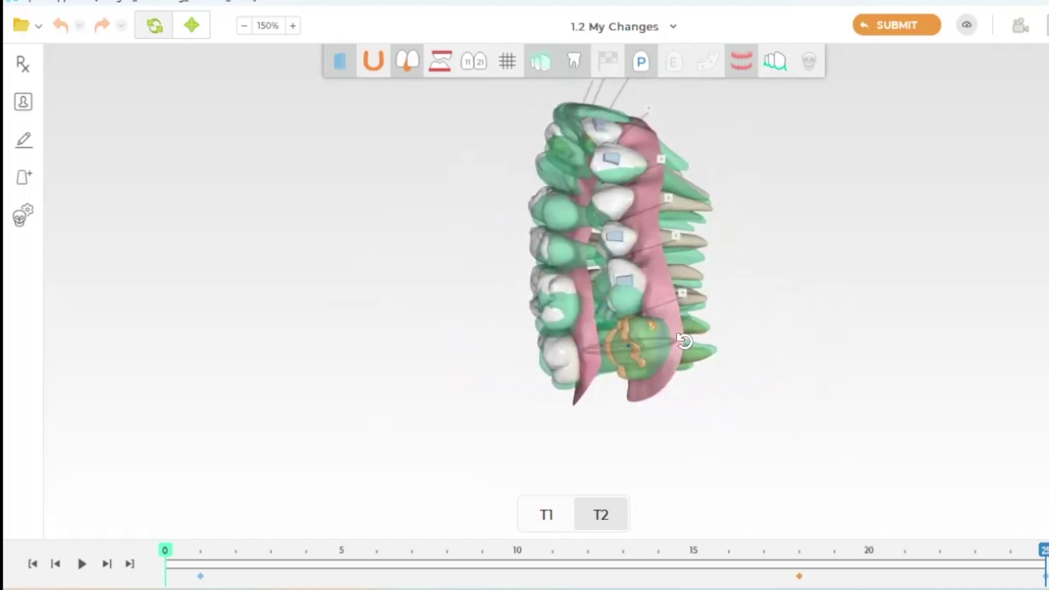
pyautogui.click(684, 341)
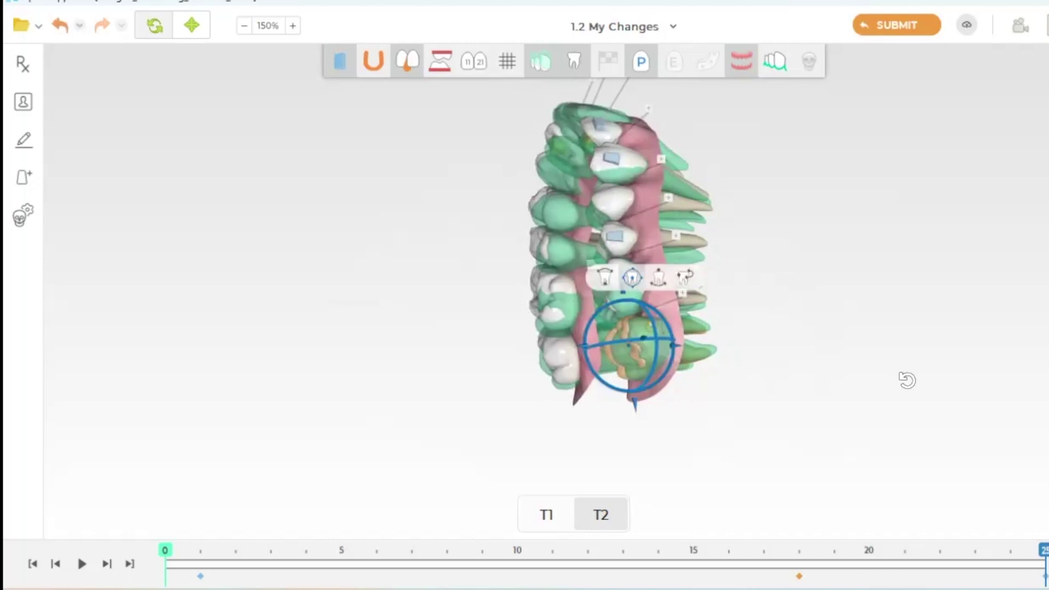
pyautogui.moveTo(718, 436); pyautogui.dragTo(838, 419)
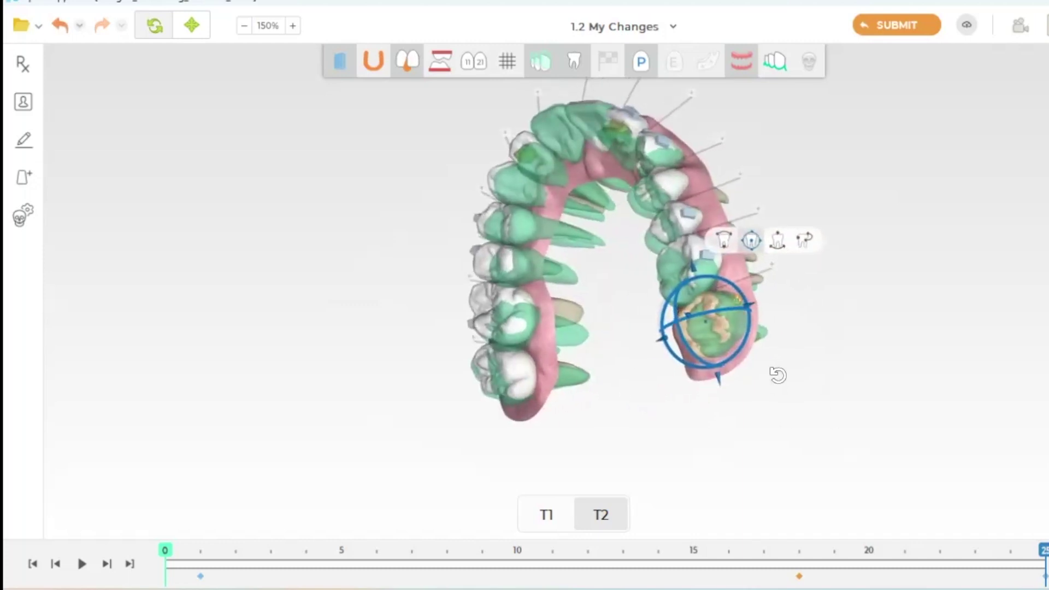
pyautogui.hotkey('ctrl', 'z')
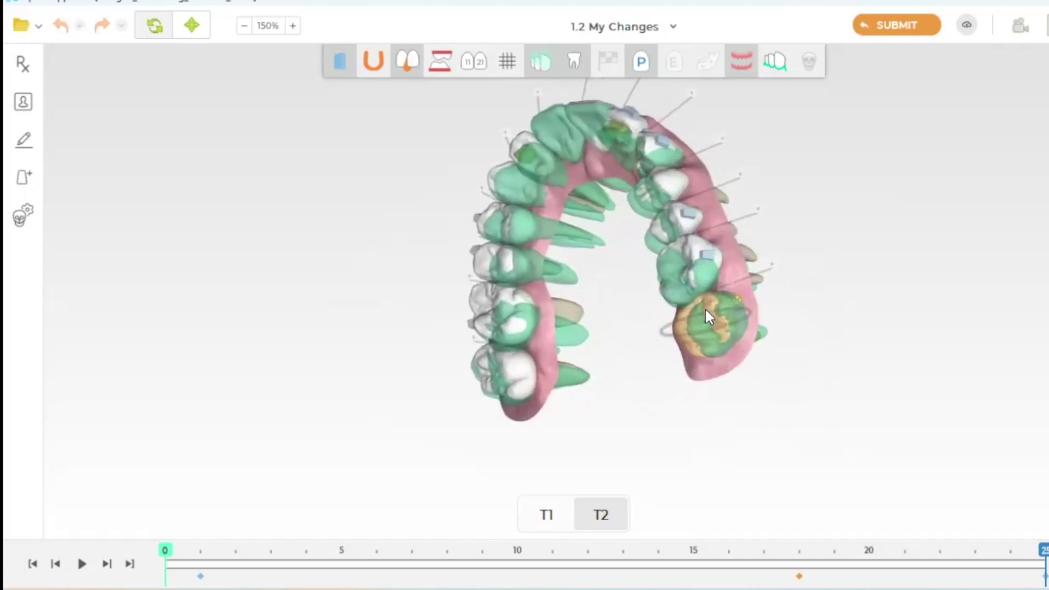
pyautogui.hotkey('ctrl', 'y')
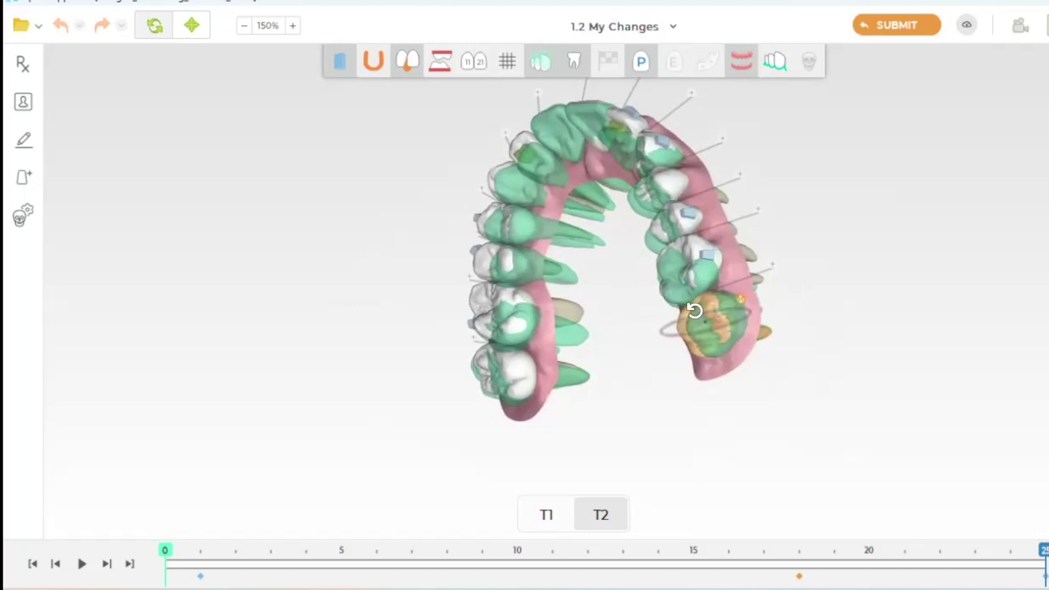
# Step: Select the molars from top and frontal angles, showing a tooth's long axis
pyautogui.click(508, 363)
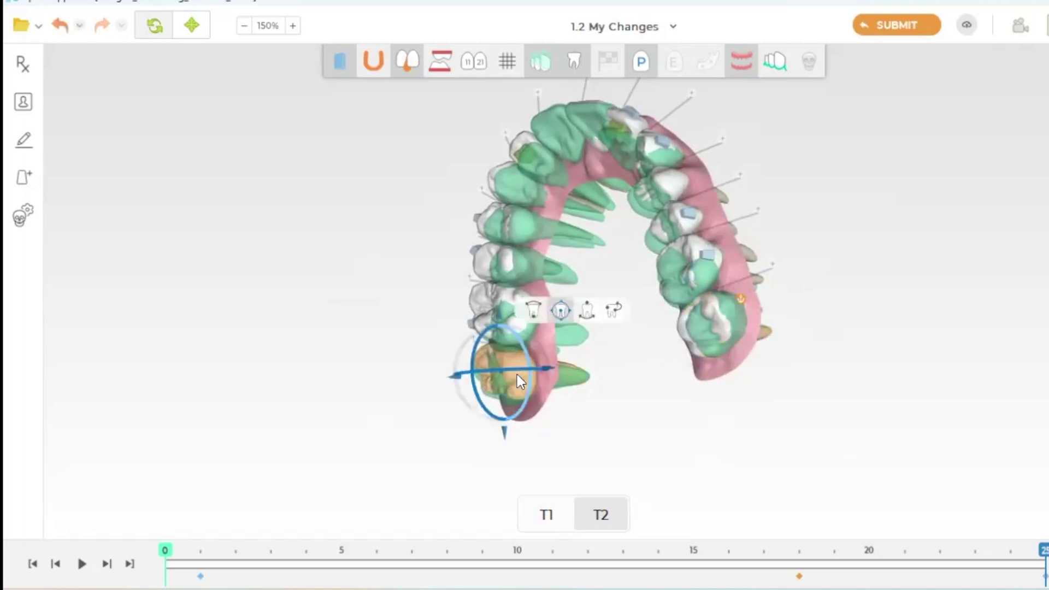
pyautogui.hotkey('ctrl', 'z')
pyautogui.click(518, 365)
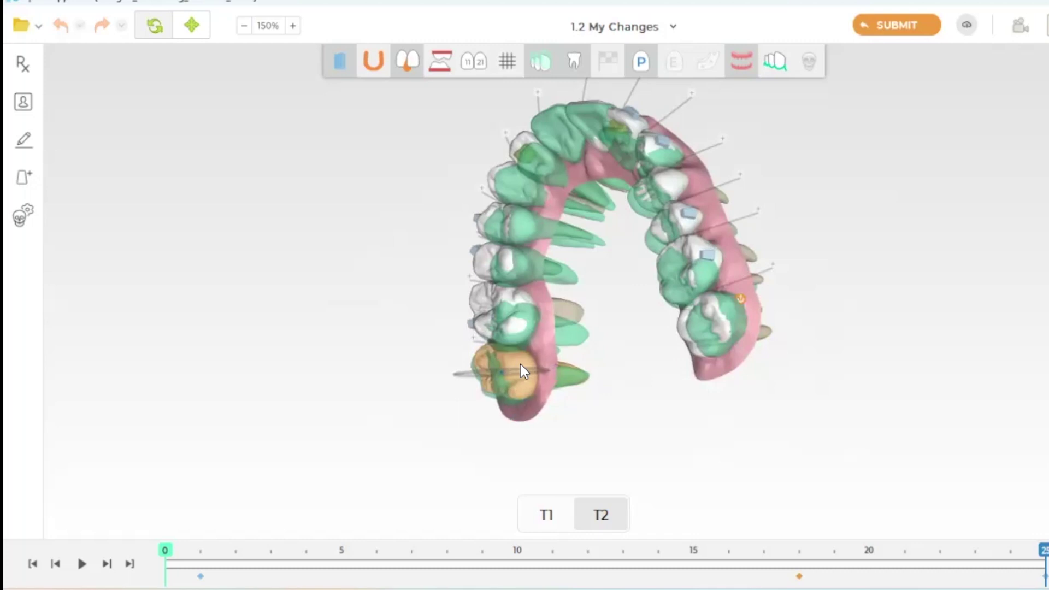
pyautogui.moveTo(645, 326); pyautogui.dragTo(650, 431)
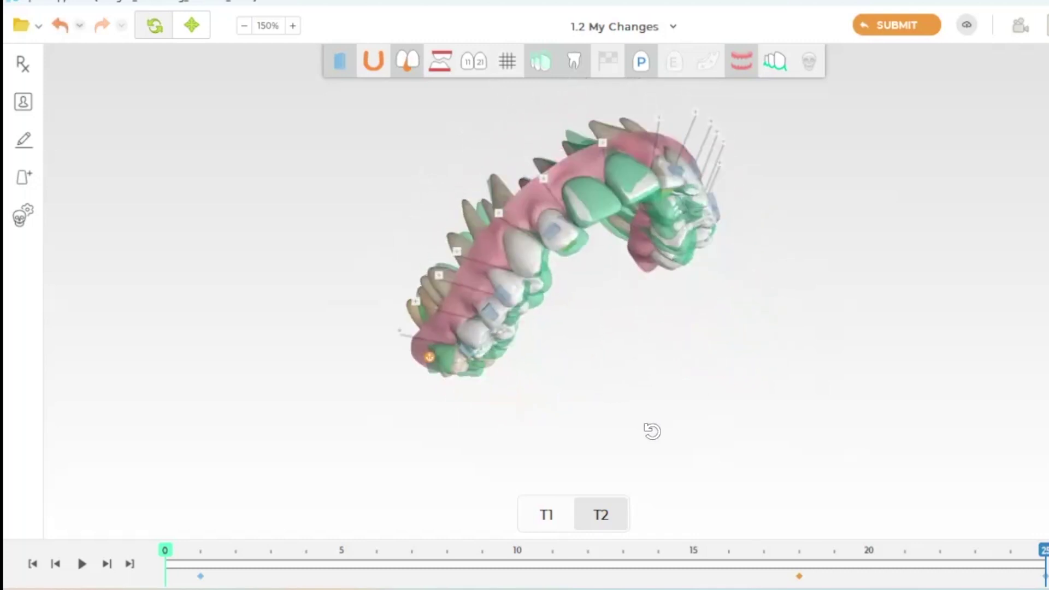
pyautogui.click(448, 368)
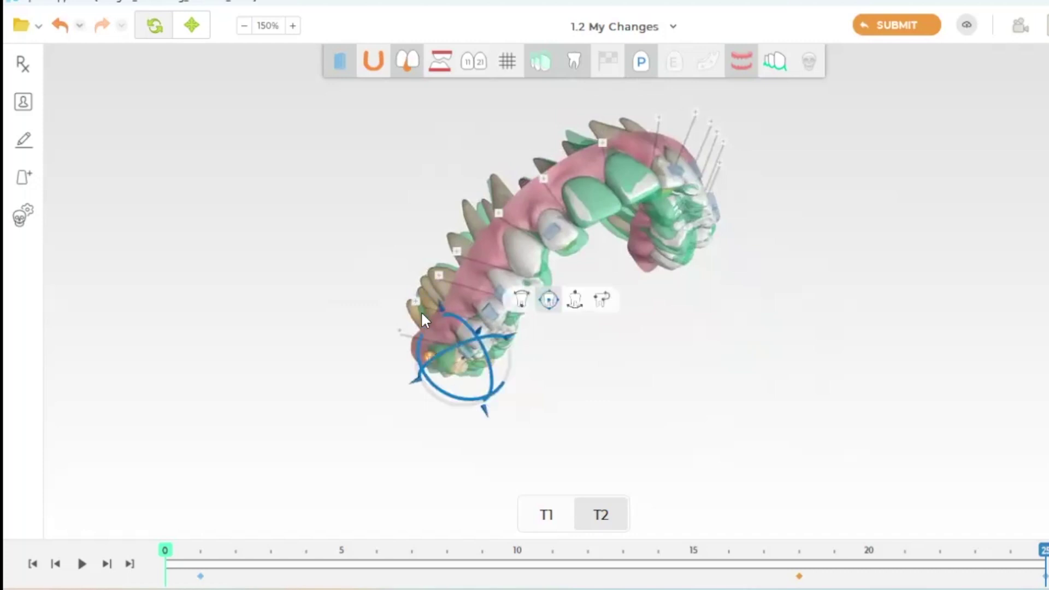
pyautogui.moveTo(547, 184); pyautogui.dragTo(651, 175)
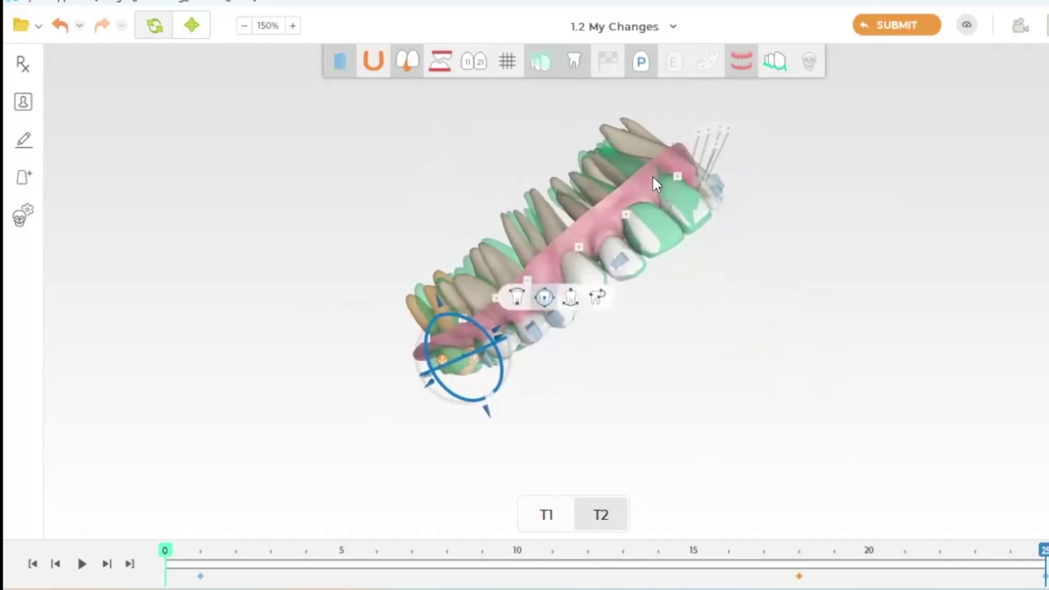
pyautogui.click(437, 304)
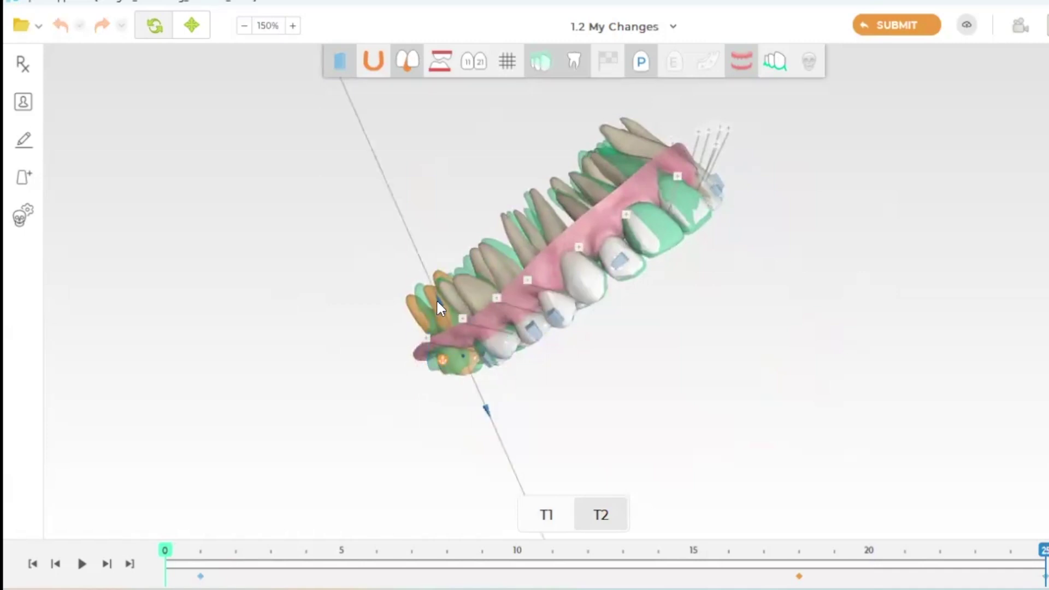
pyautogui.click(437, 304)
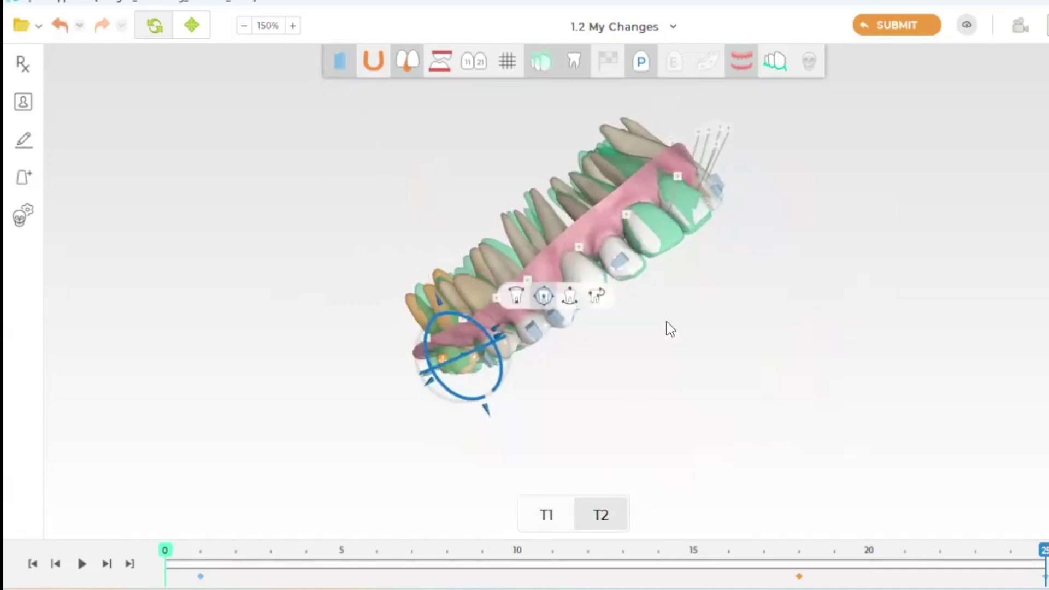
# Step: In a top-down view, select the left and right molars and the left premolar
pyautogui.moveTo(667, 328); pyautogui.dragTo(566, 216)
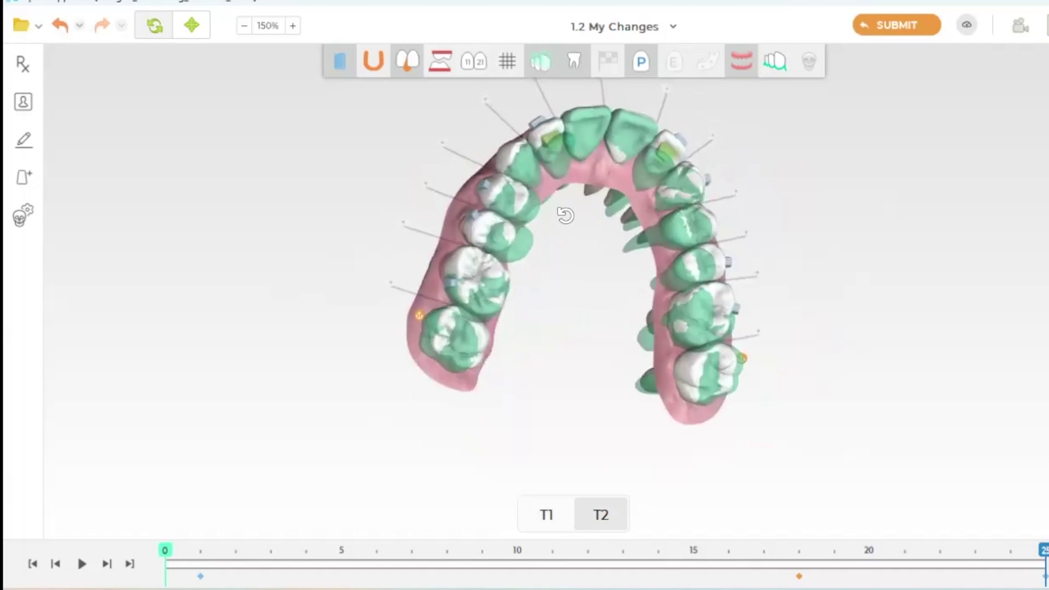
pyautogui.click(461, 331)
pyautogui.click(473, 334)
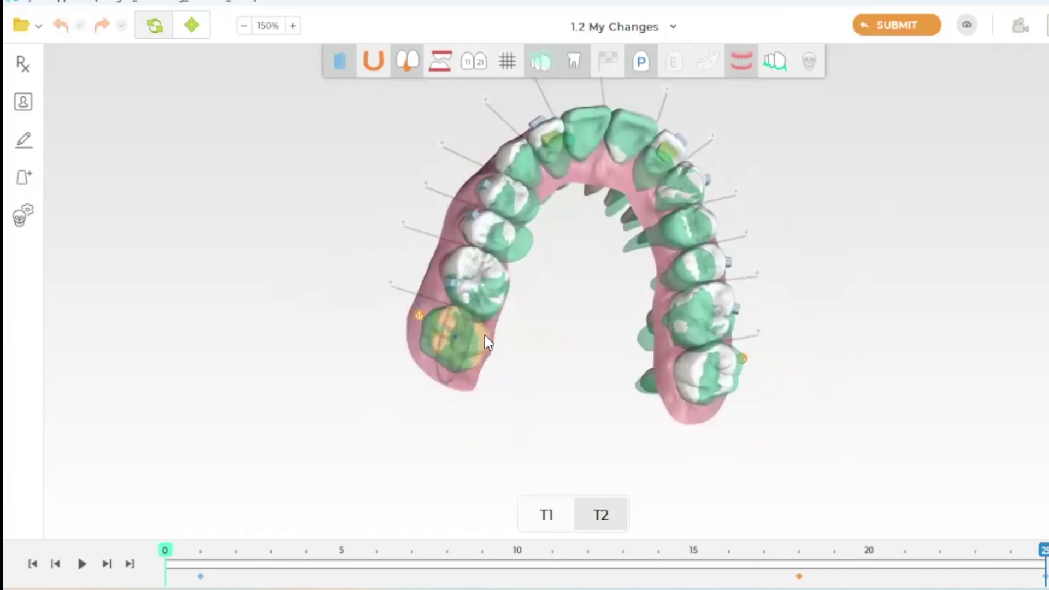
pyautogui.click(488, 337)
pyautogui.click(694, 372)
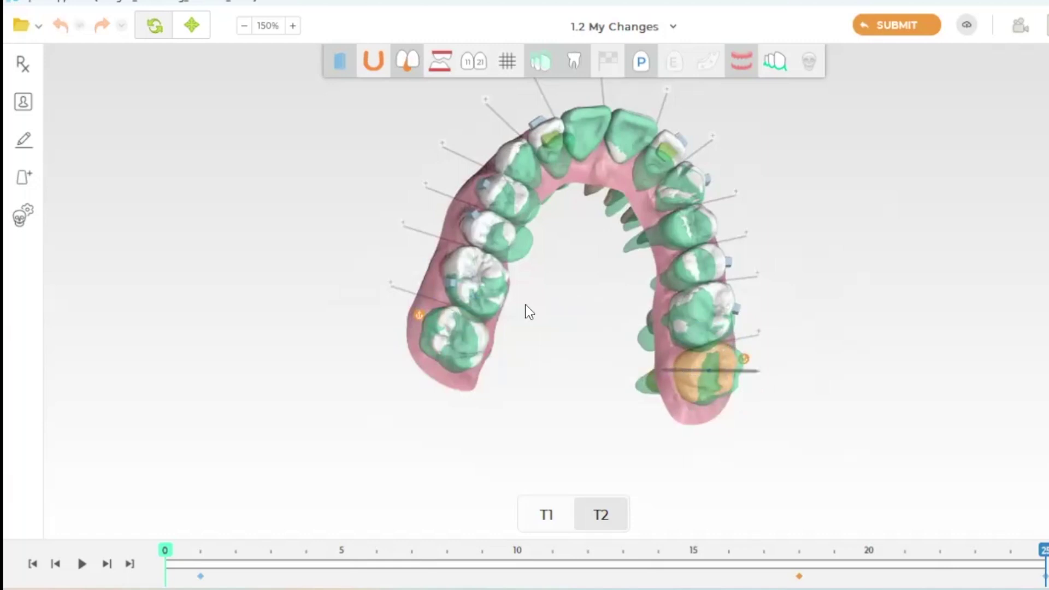
pyautogui.click(478, 264)
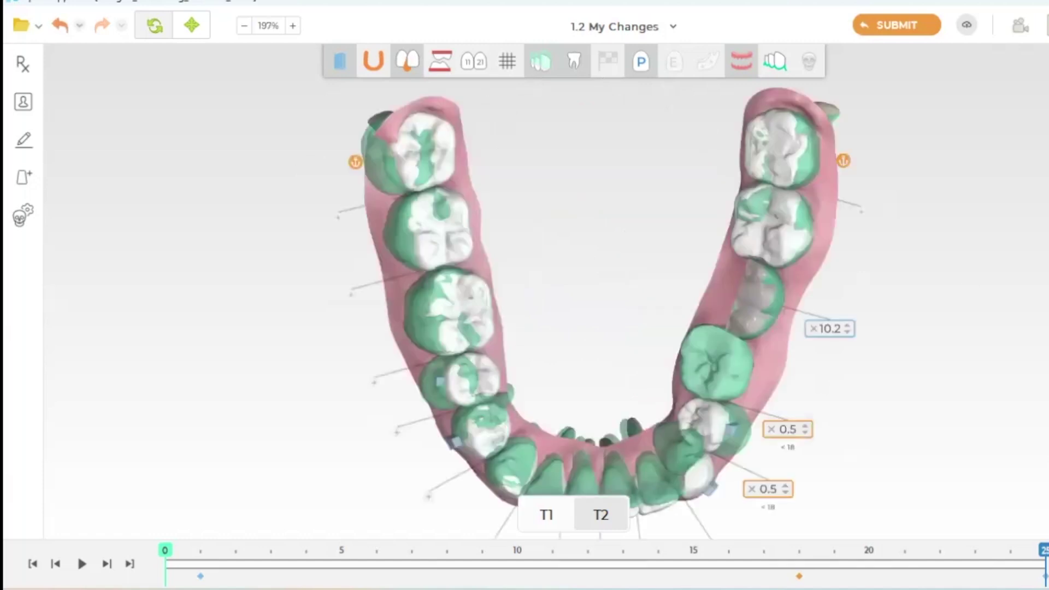
pyautogui.click(773, 216)
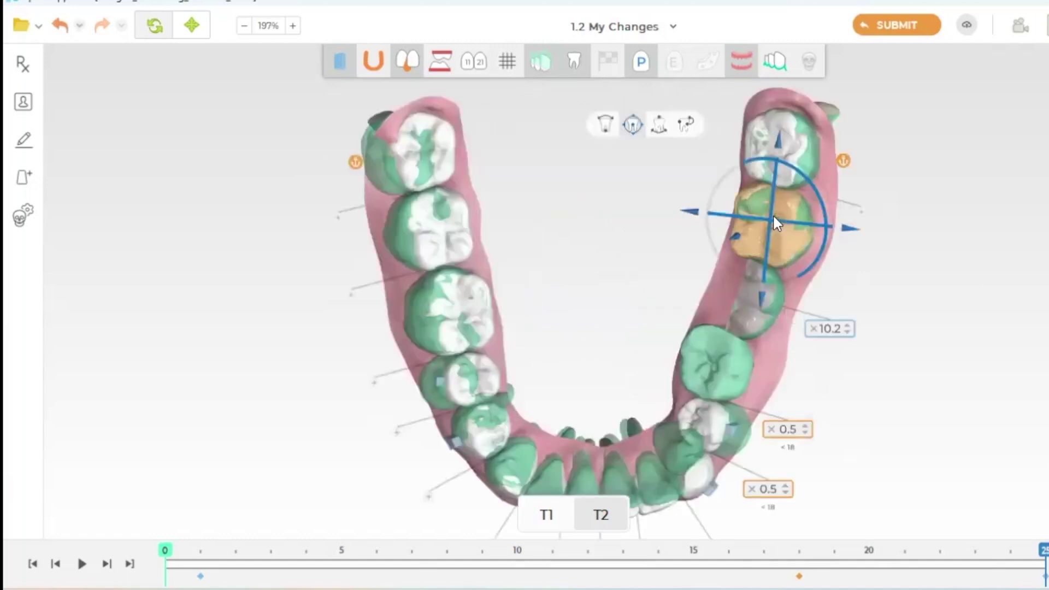
pyautogui.click(783, 131)
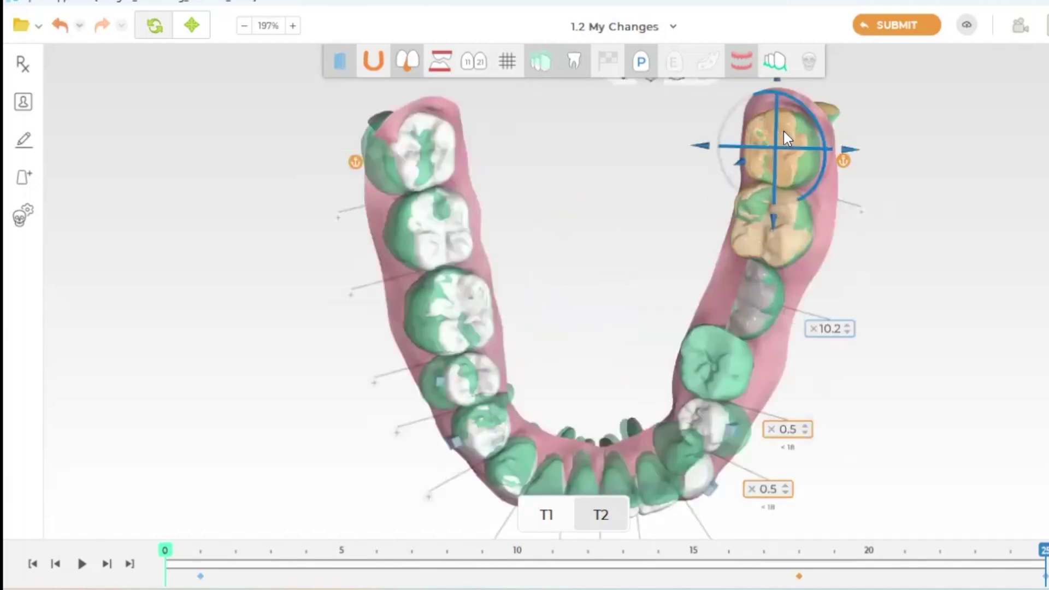
pyautogui.click(418, 221)
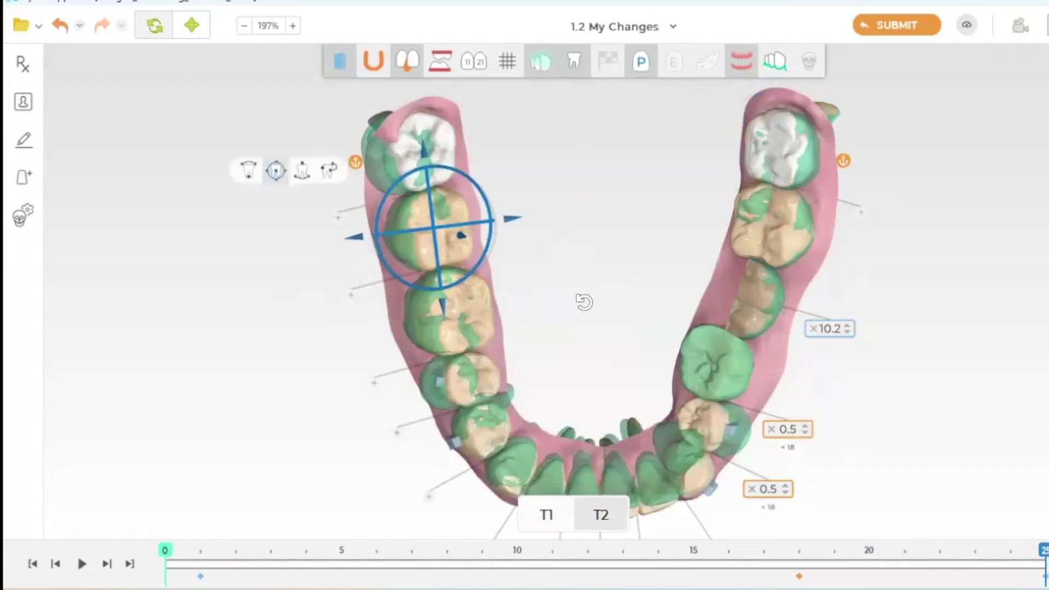
pyautogui.press('Escape')
pyautogui.click(784, 220)
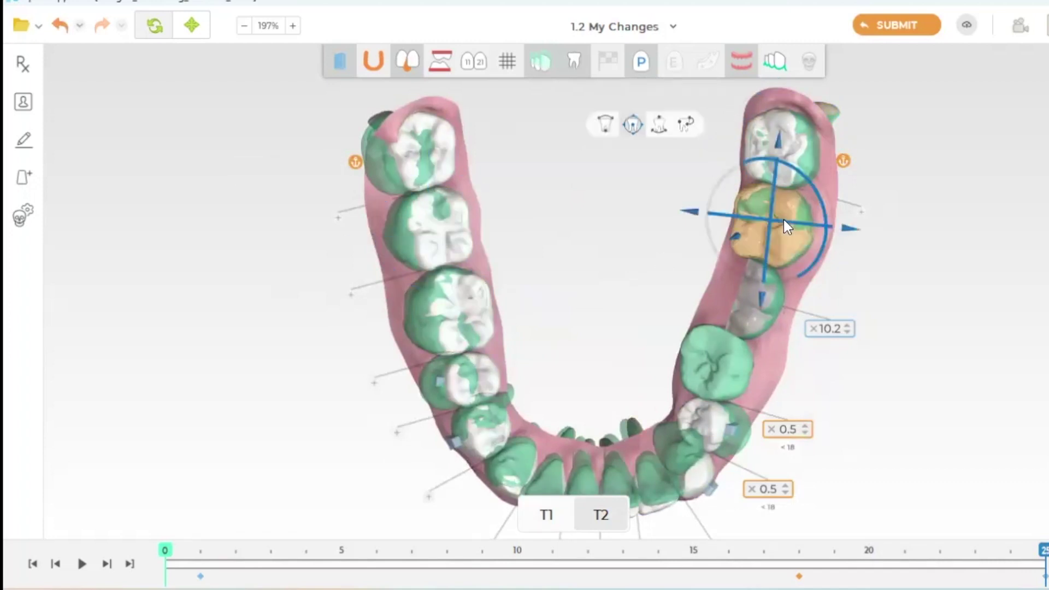
pyautogui.click(796, 139)
pyautogui.moveTo(902, 277); pyautogui.dragTo(766, 239)
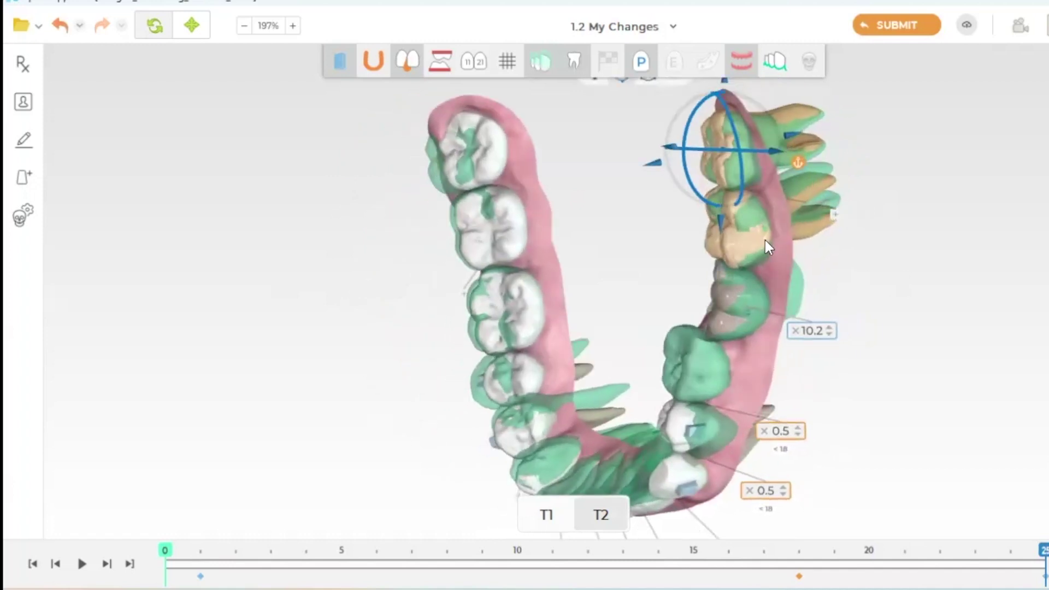
pyautogui.moveTo(831, 256); pyautogui.dragTo(825, 317)
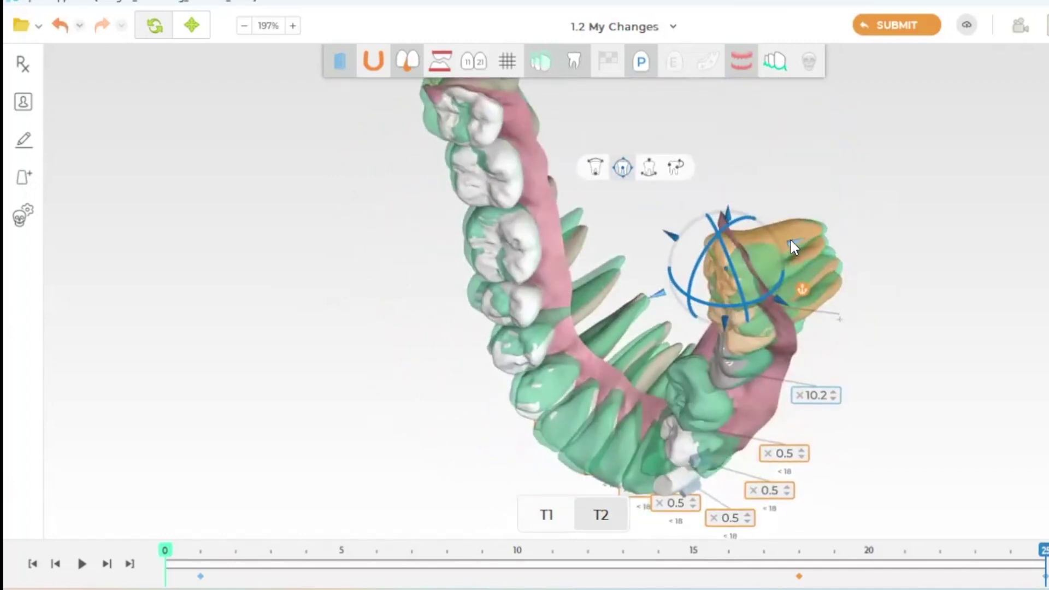
pyautogui.moveTo(789, 238); pyautogui.dragTo(847, 328)
pyautogui.moveTo(655, 192); pyautogui.dragTo(797, 182)
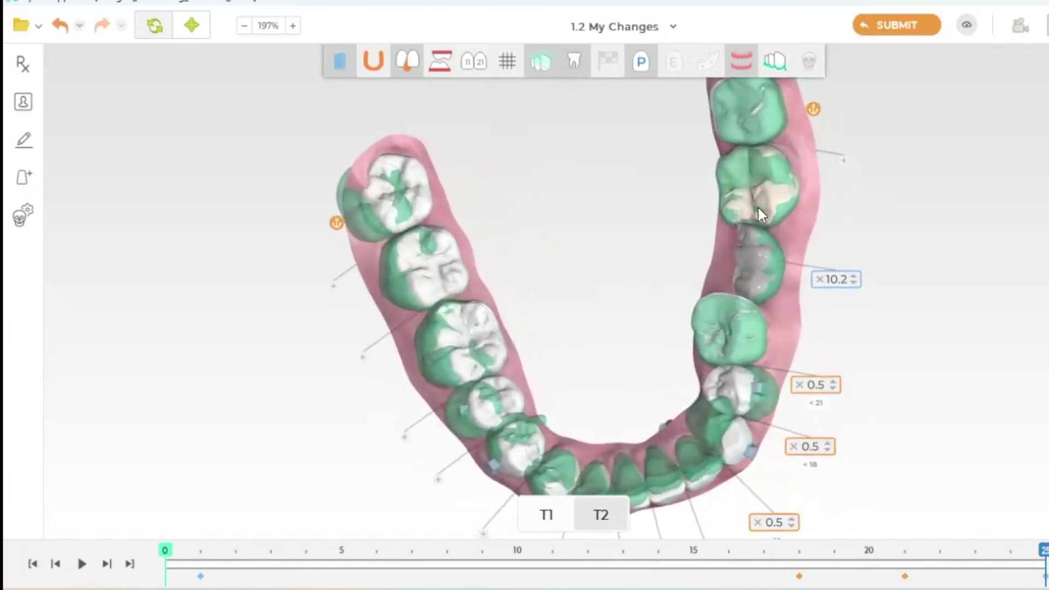
pyautogui.click(459, 331)
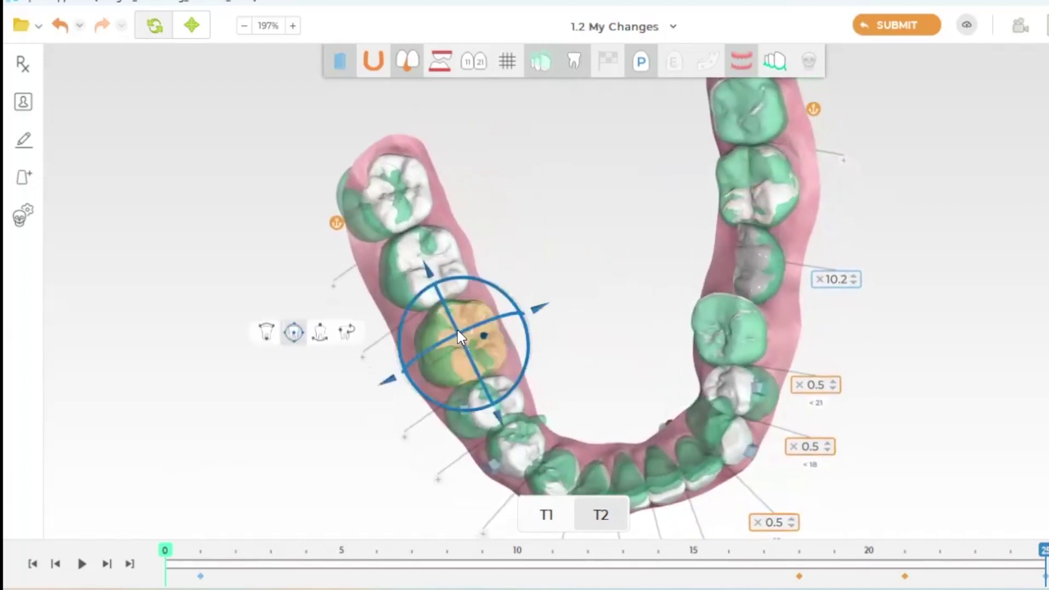
pyautogui.click(425, 244)
pyautogui.moveTo(602, 253); pyautogui.dragTo(360, 309)
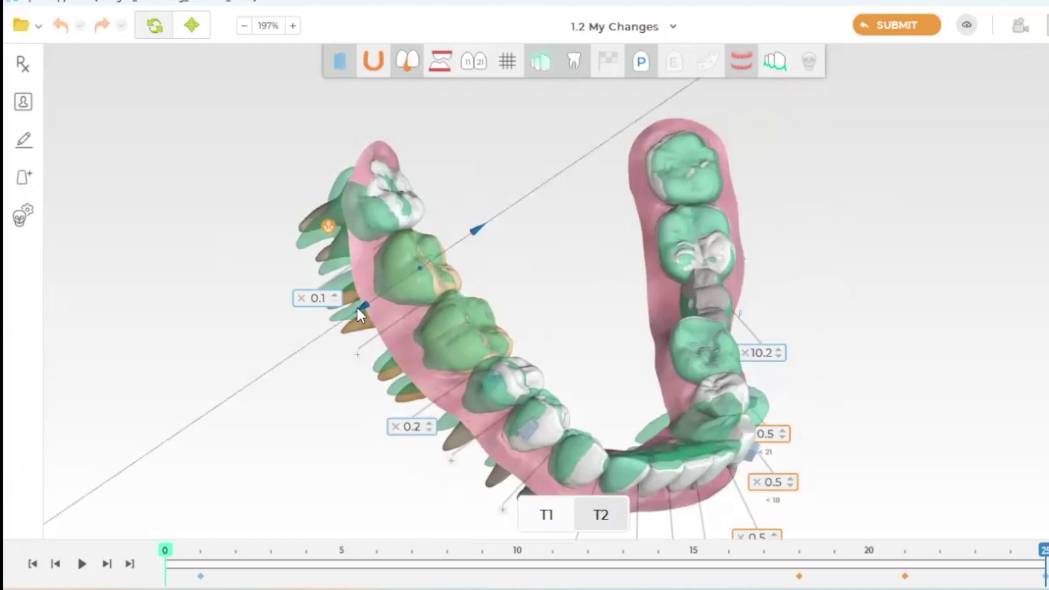
# Step: Reset the movements of the left back molar and confirm
pyautogui.click(395, 202)
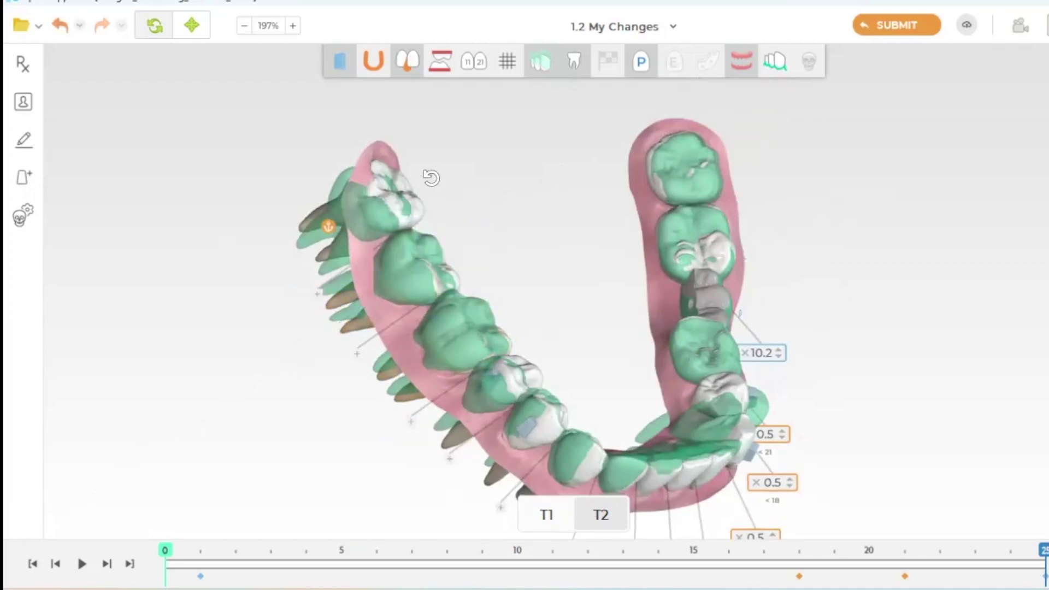
pyautogui.rightClick(395, 201)
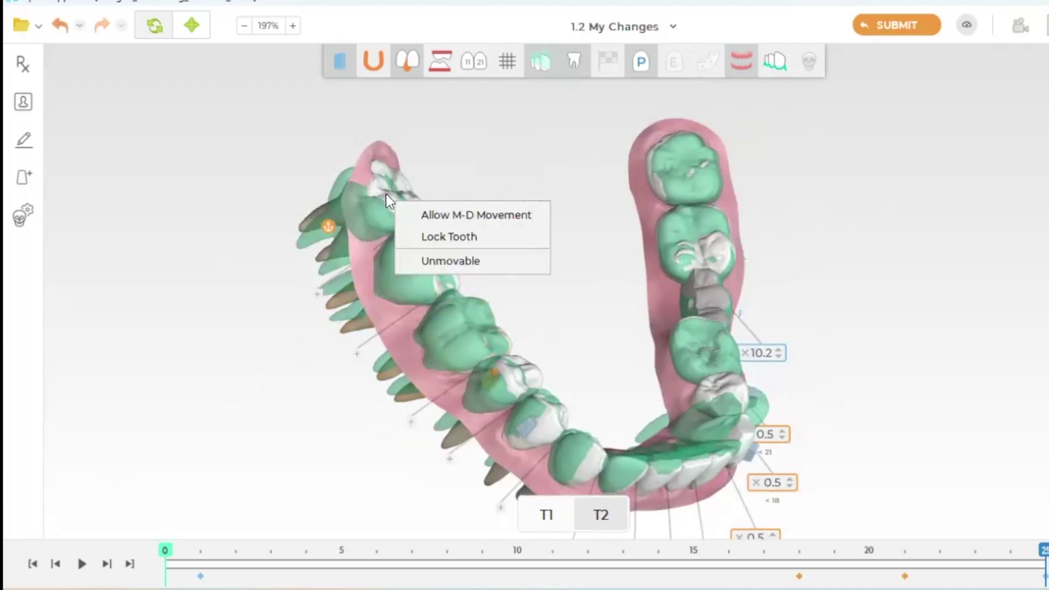
pyautogui.click(426, 259)
pyautogui.click(668, 318)
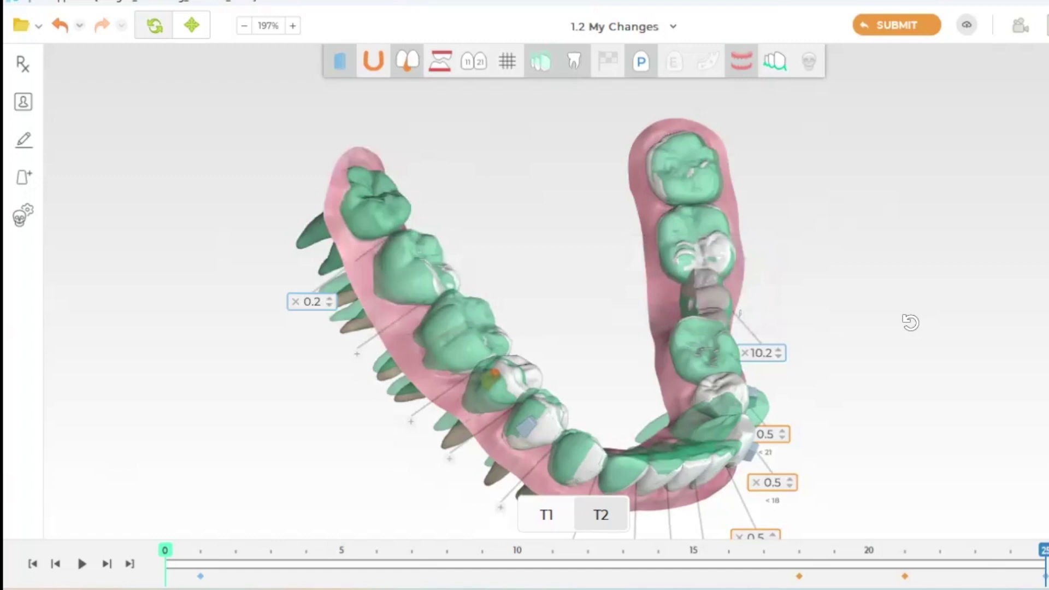
# Step: Reset tooth 75 to its original position and confirm with OK
pyautogui.moveTo(910, 322); pyautogui.dragTo(731, 386)
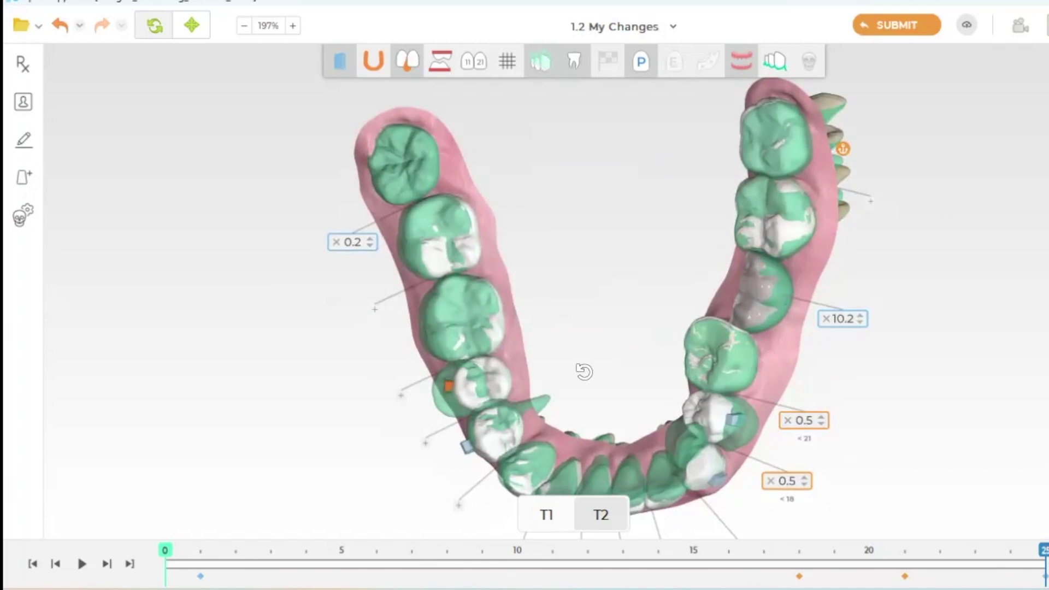
pyautogui.moveTo(583, 370); pyautogui.dragTo(623, 370)
pyautogui.rightClick(707, 362)
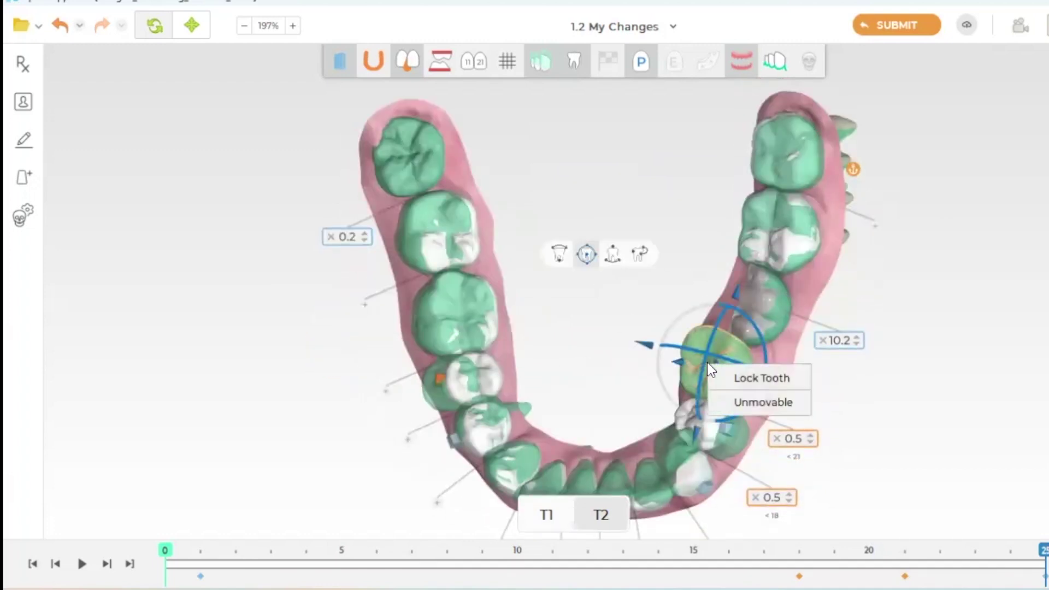
pyautogui.click(739, 403)
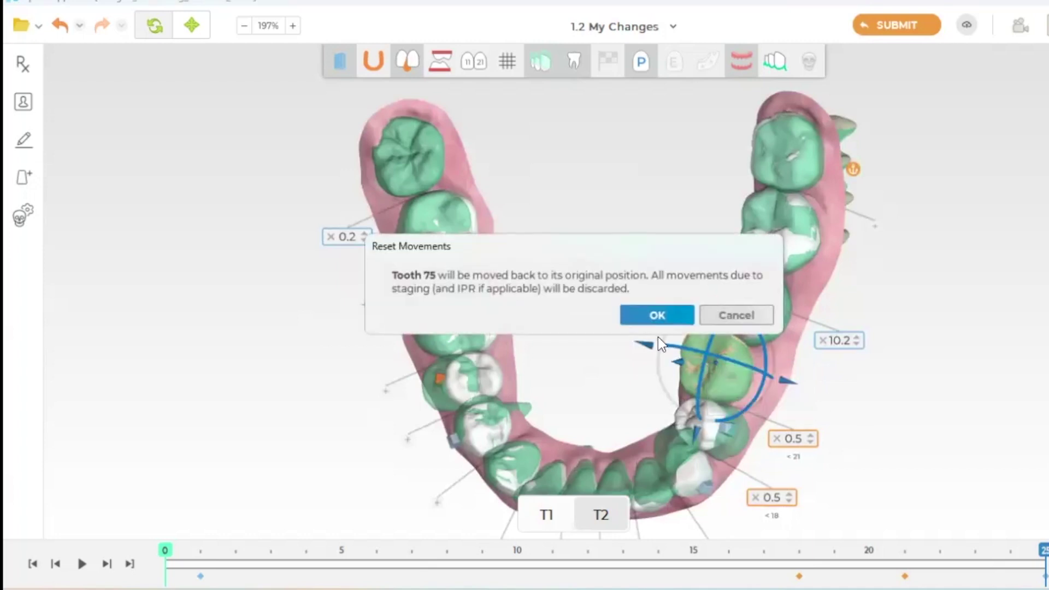
pyautogui.click(650, 316)
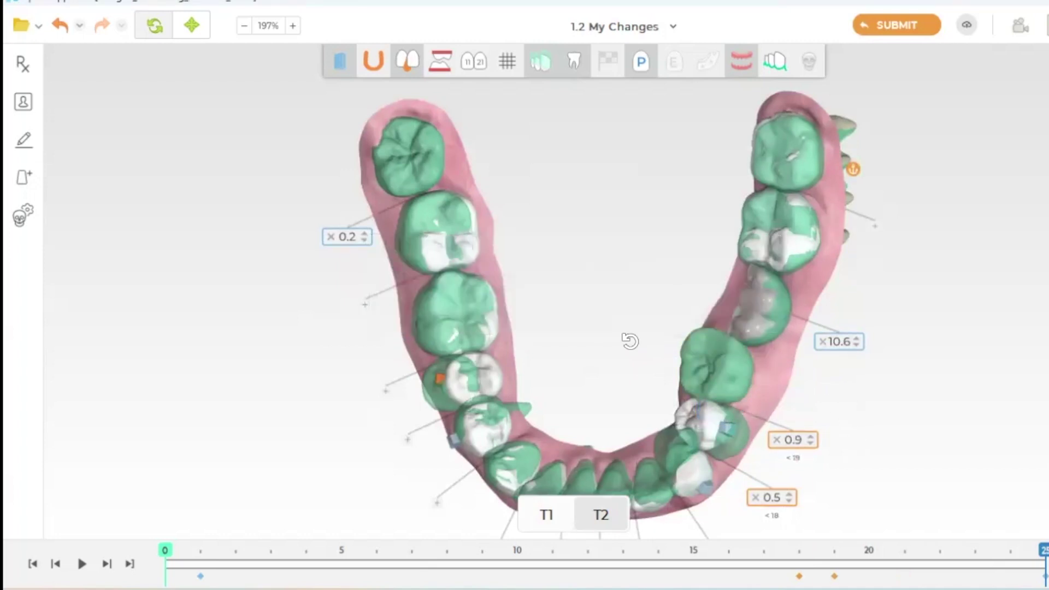
# Step: Switch to the frontal view of both jaws and slightly rotate the upper central incisor
pyautogui.moveTo(627, 339); pyautogui.dragTo(632, 271)
pyautogui.press('f')
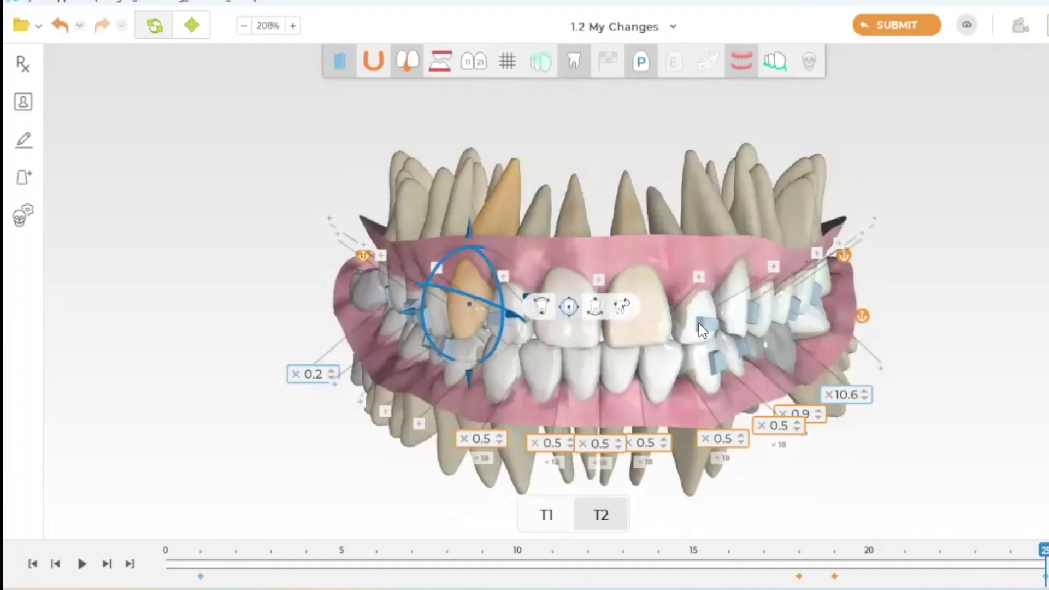
pyautogui.click(731, 319)
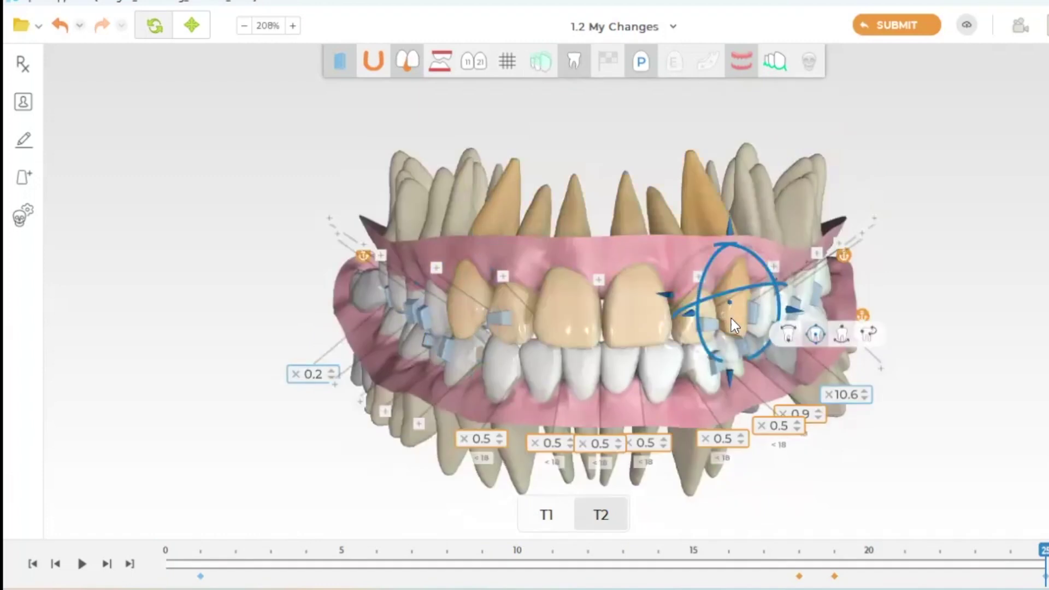
pyautogui.moveTo(725, 375)
pyautogui.mouseDown()
pyautogui.moveTo(748, 351)
pyautogui.moveTo(727, 377)
pyautogui.mouseUp()
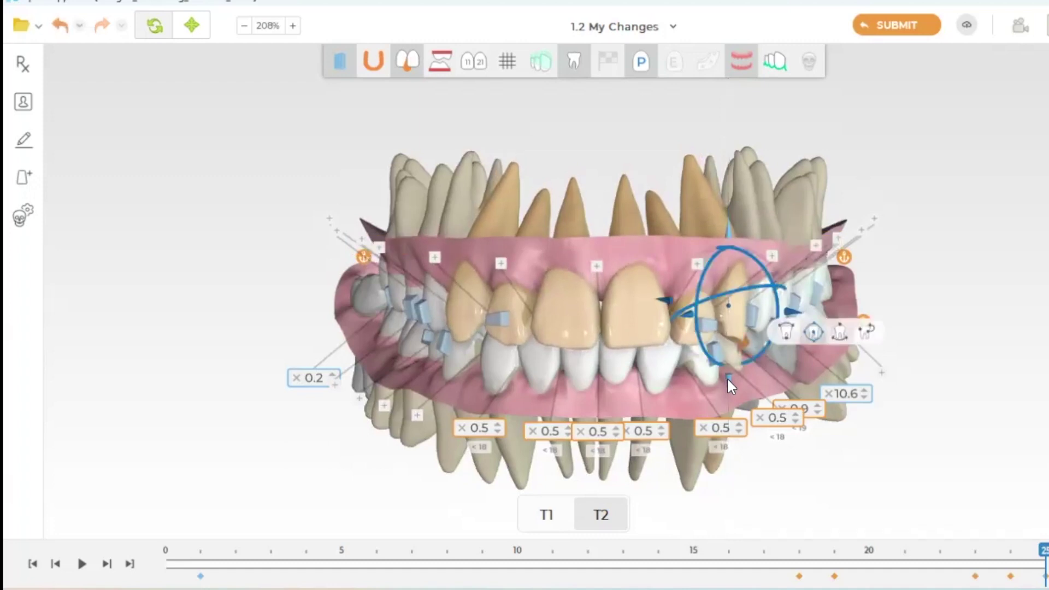
pyautogui.click(579, 323)
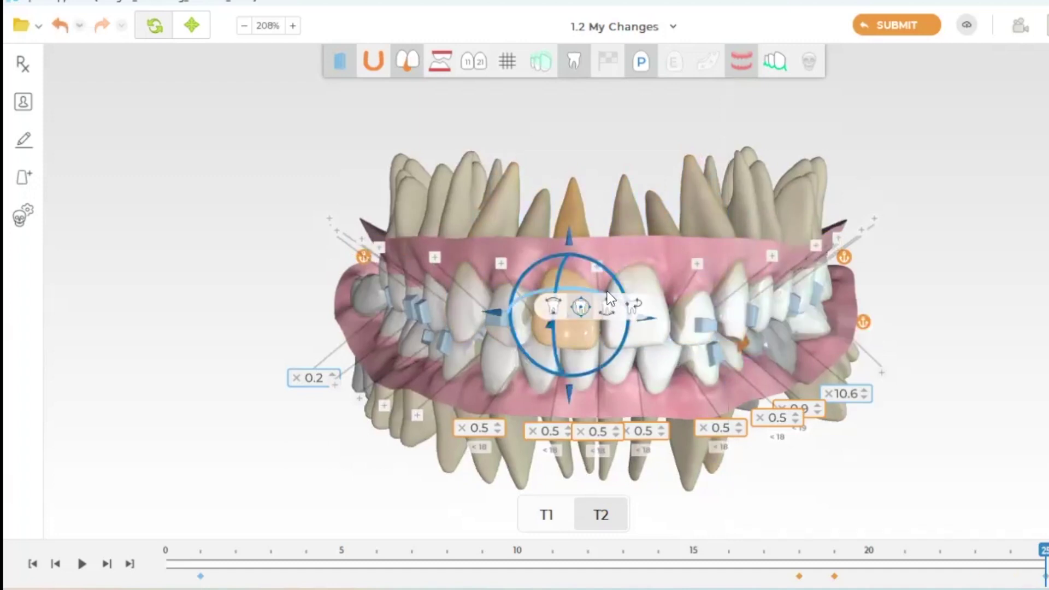
pyautogui.moveTo(612, 278); pyautogui.dragTo(611, 274)
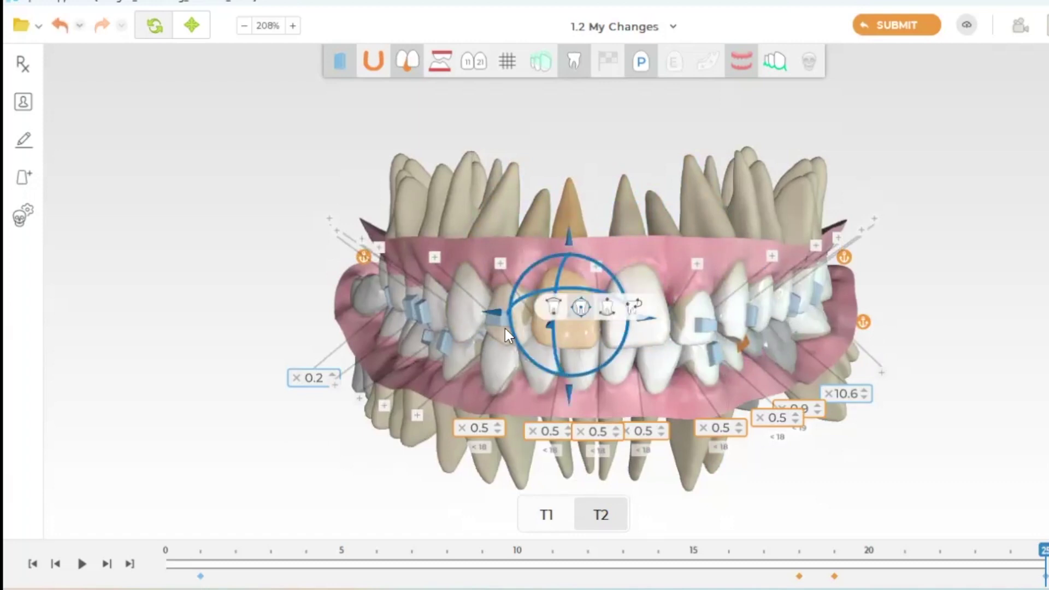
# Step: Shift and rotate the upper left canine with its gizmo axis and ring
pyautogui.click(459, 316)
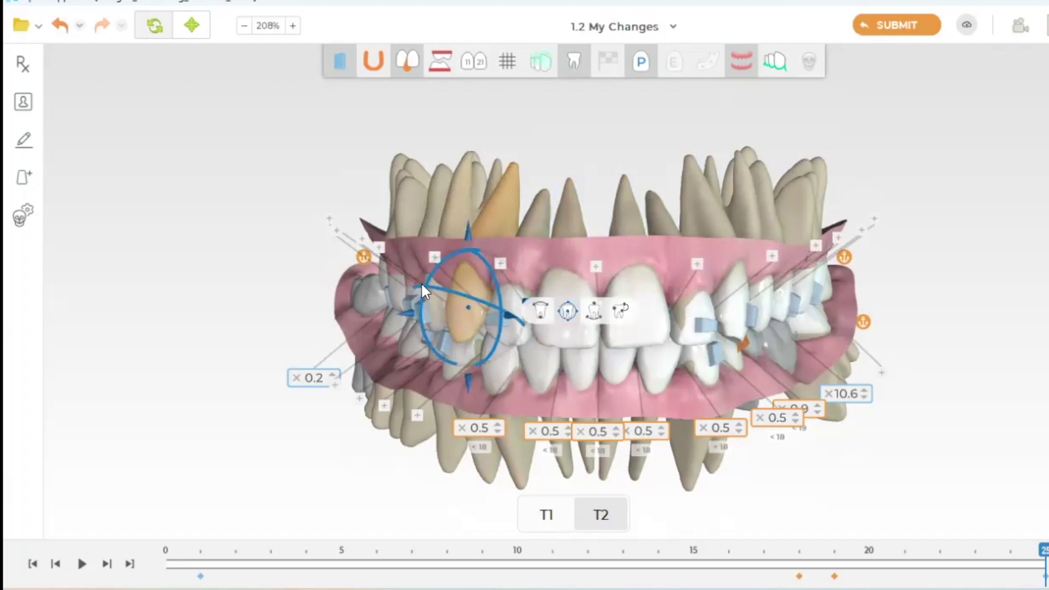
pyautogui.moveTo(427, 277); pyautogui.dragTo(421, 282)
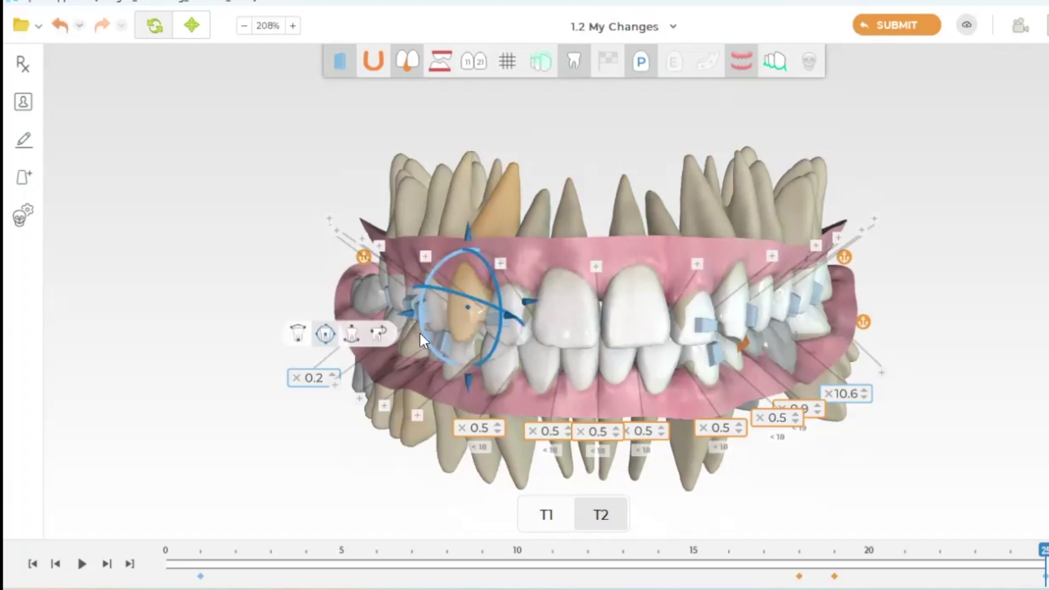
pyautogui.moveTo(418, 331); pyautogui.dragTo(428, 335)
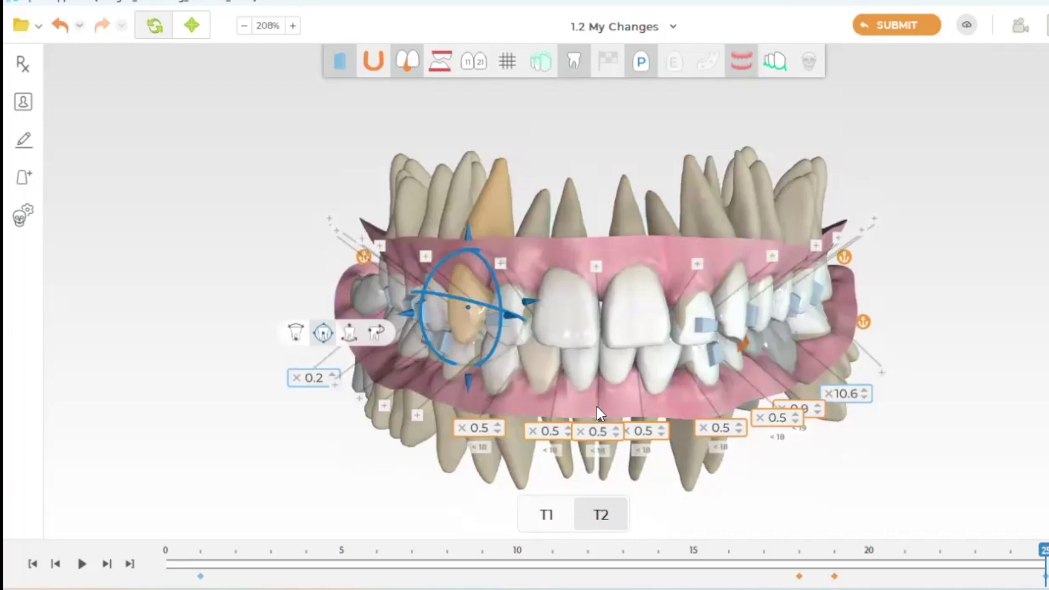
# Step: Undo and redo the canine move, then shift it in another movement mode until it reads 0.4
pyautogui.moveTo(596, 406); pyautogui.dragTo(646, 403)
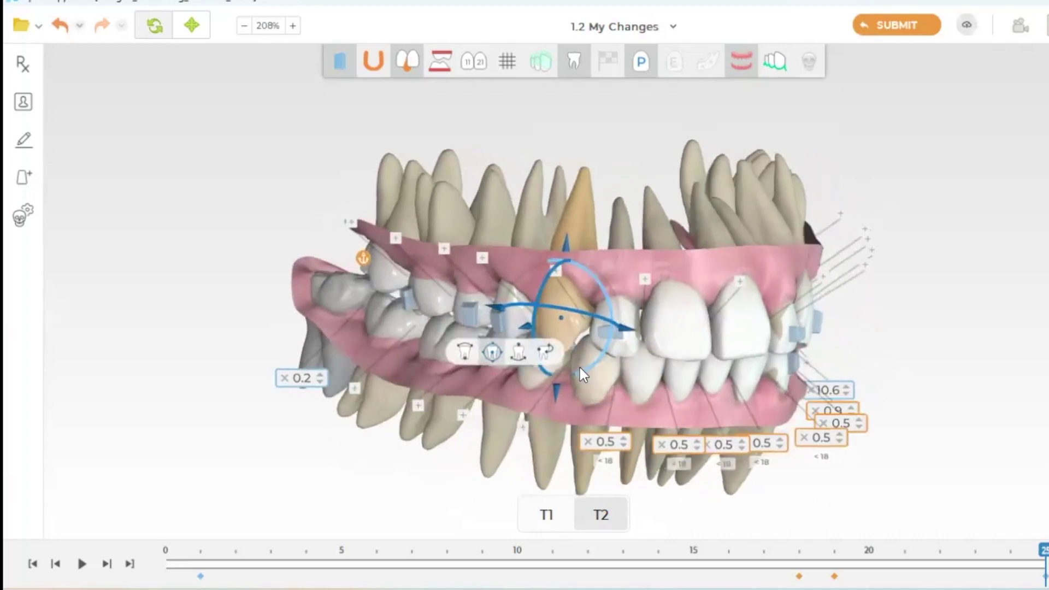
pyautogui.hotkey('ctrl', 'z')
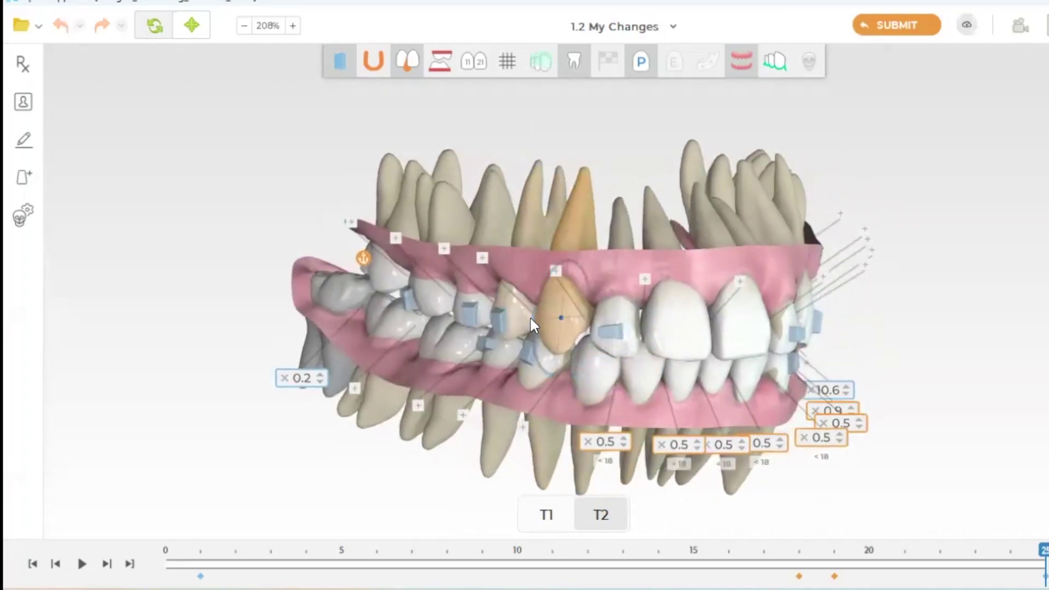
pyautogui.hotkey('ctrl', 'y')
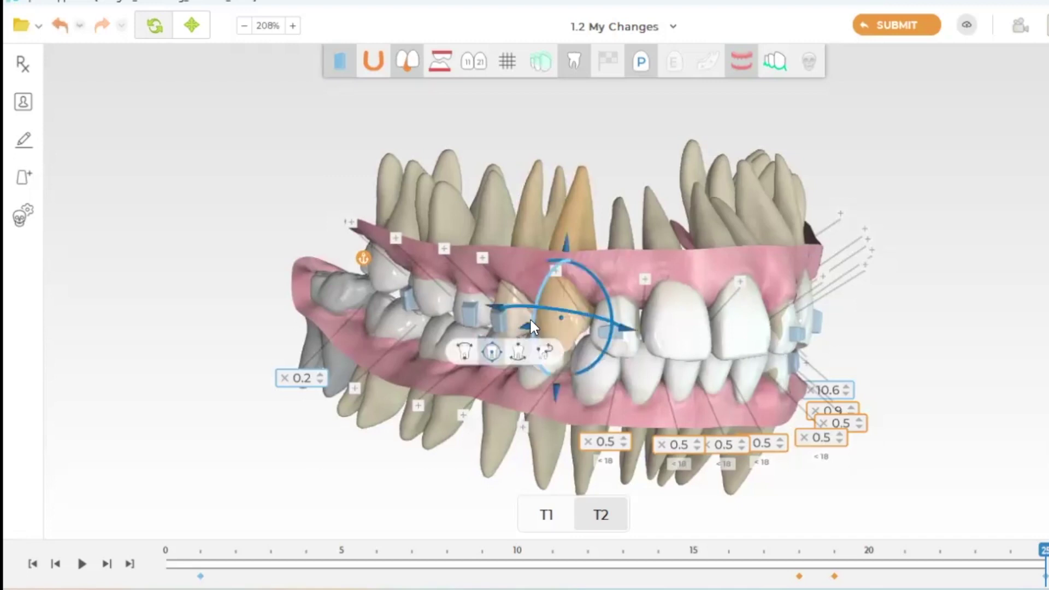
pyautogui.moveTo(602, 392); pyautogui.dragTo(559, 307)
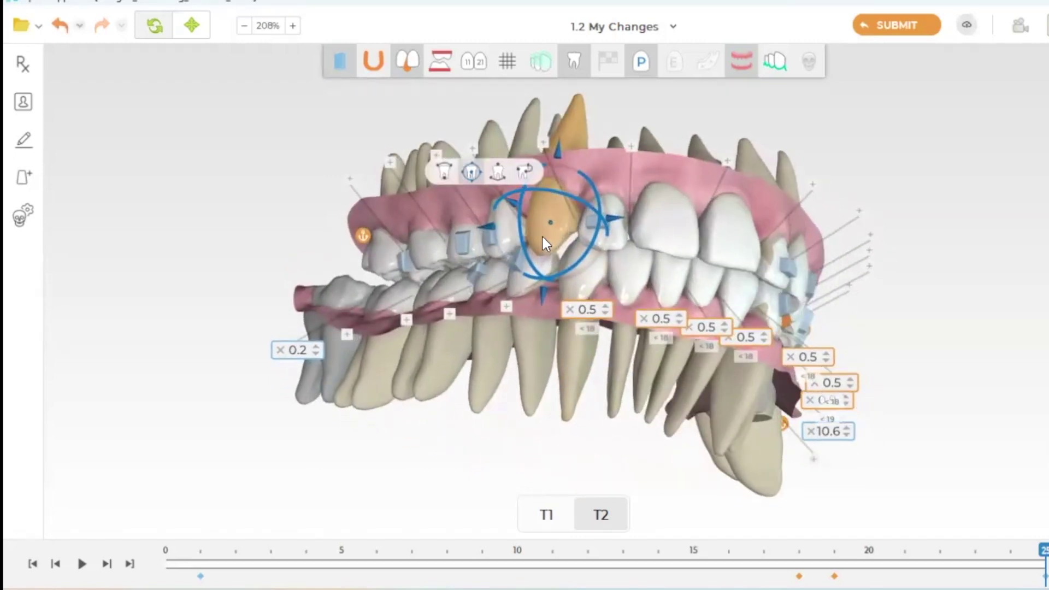
pyautogui.click(441, 175)
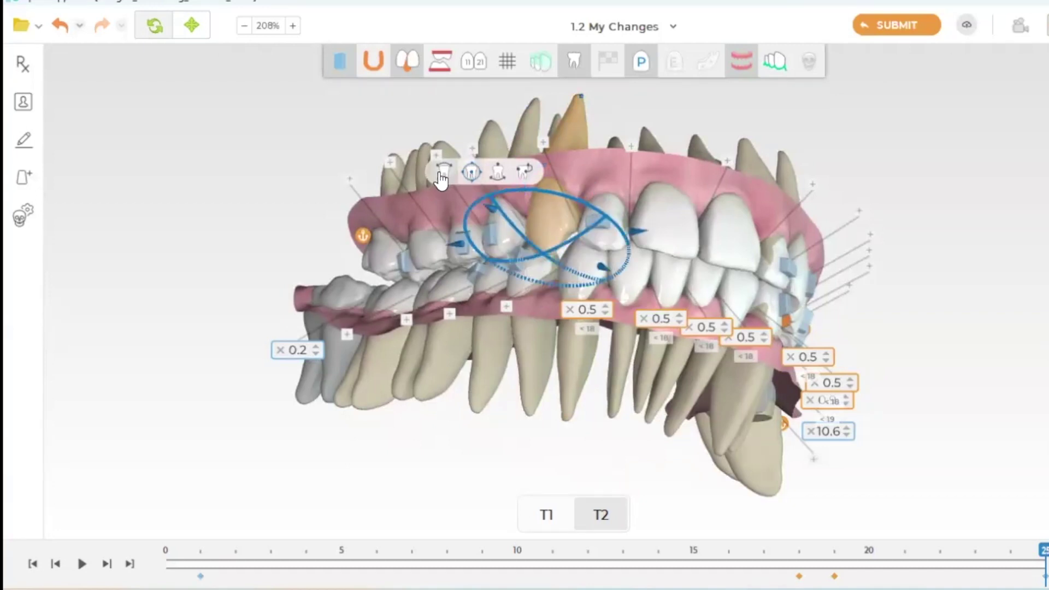
pyautogui.click(516, 233)
pyautogui.moveTo(519, 236); pyautogui.dragTo(526, 241)
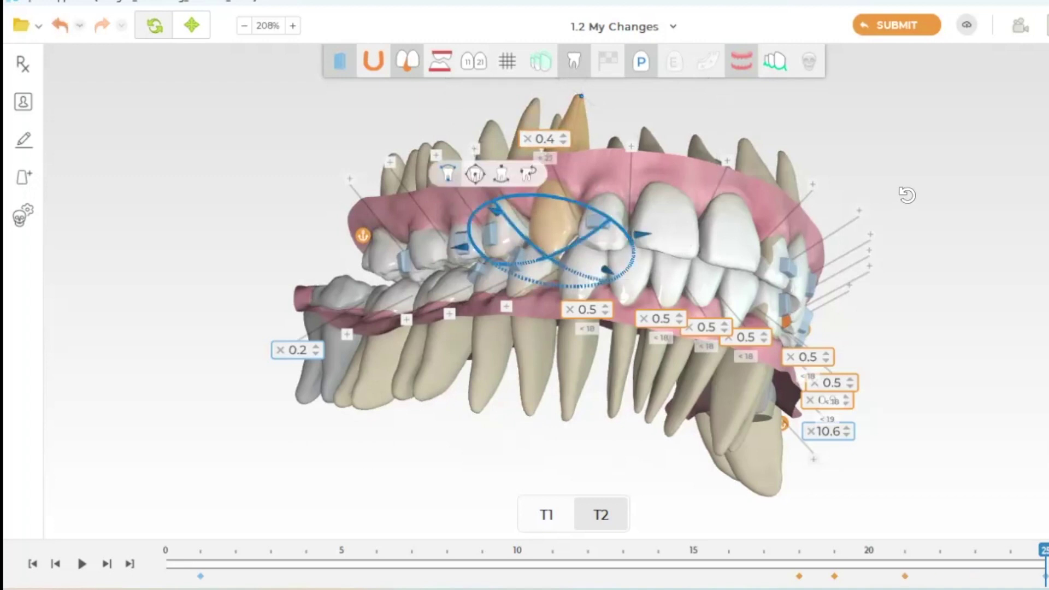
pyautogui.click(906, 197)
# Step: Return to the frontal view, clear the canine's 0.4 amount, and undo a lateral incisor change
pyautogui.hotkey('ctrl', 'f')
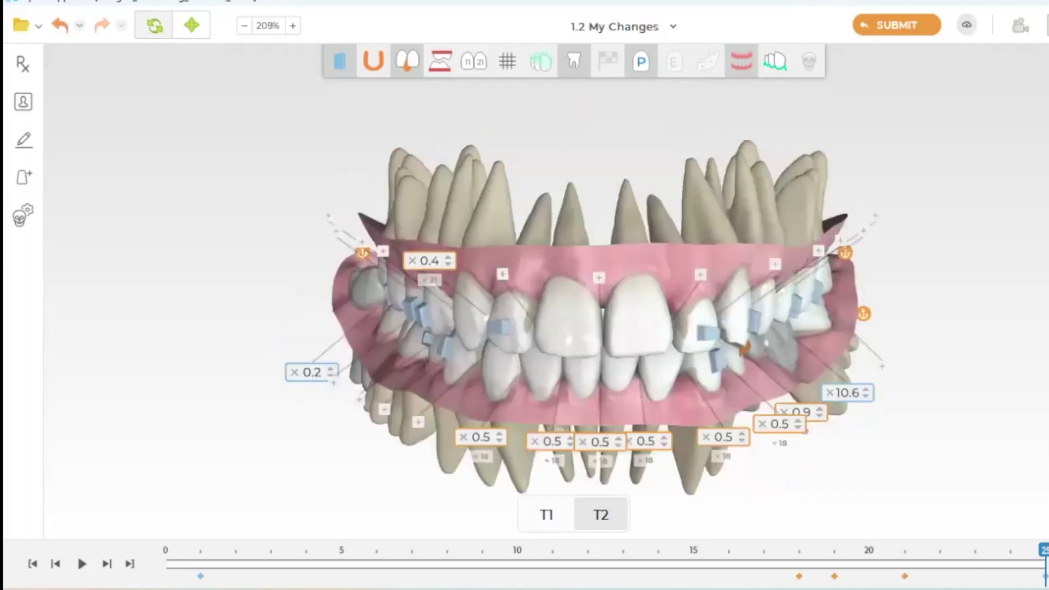
pyautogui.click(412, 261)
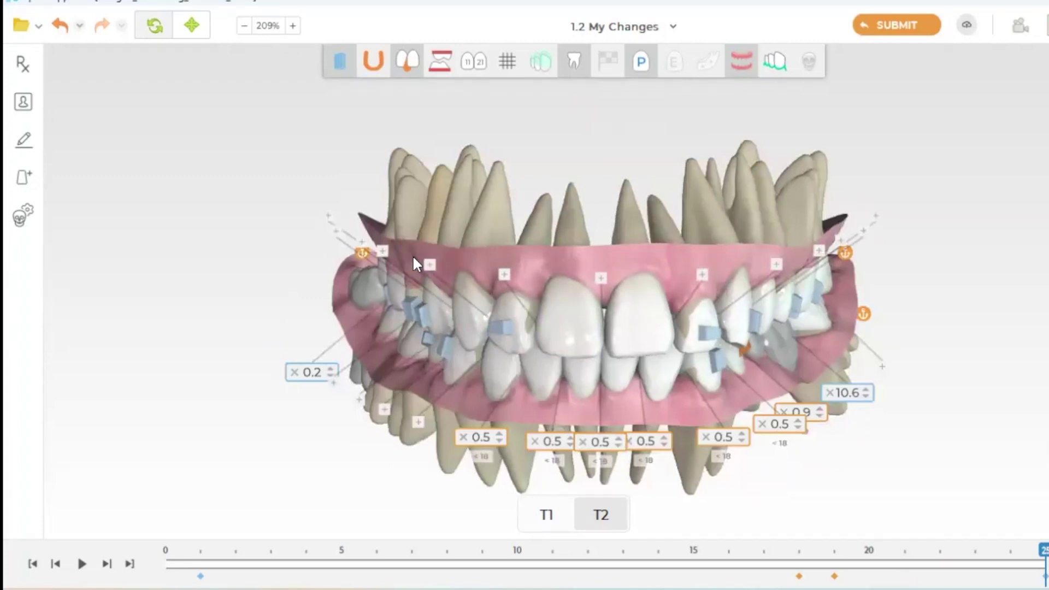
pyautogui.click(520, 332)
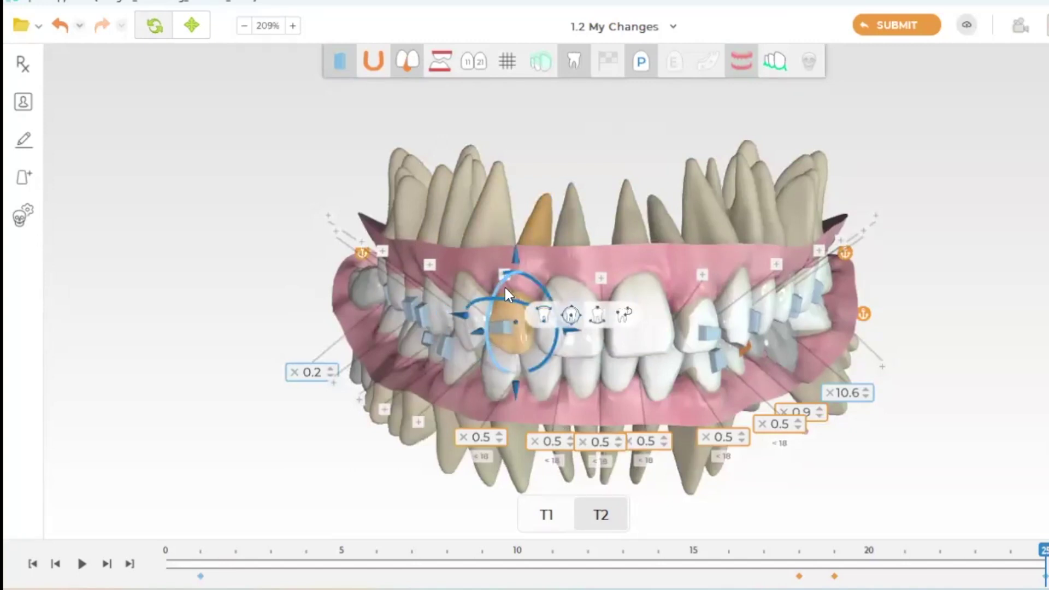
pyautogui.hotkey('ctrl', 'z')
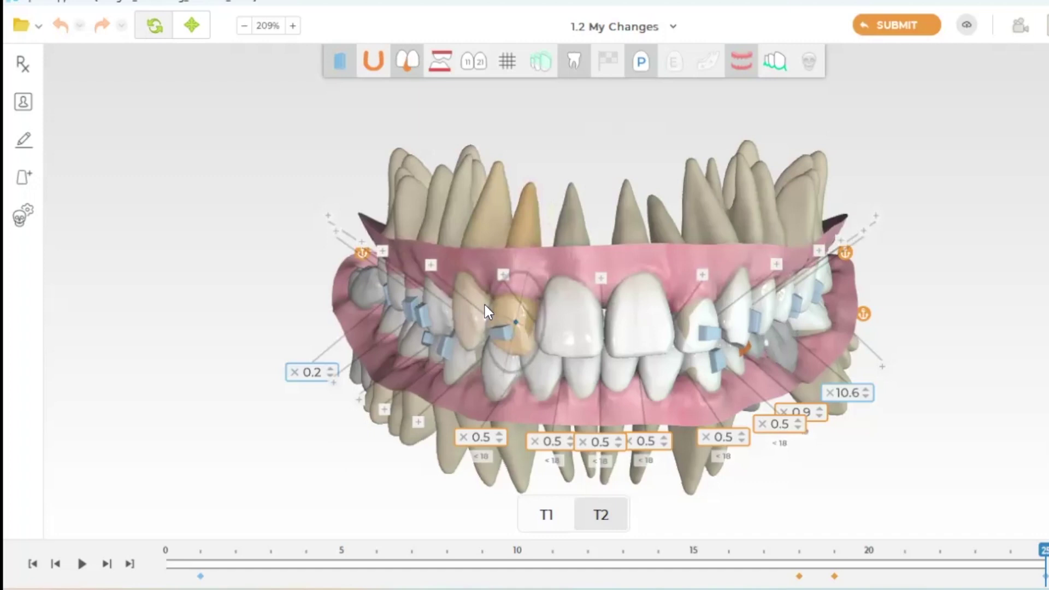
# Step: Turn the upper left lateral incisor slightly and move both central incisors down
pyautogui.click(485, 306)
pyautogui.click(703, 308)
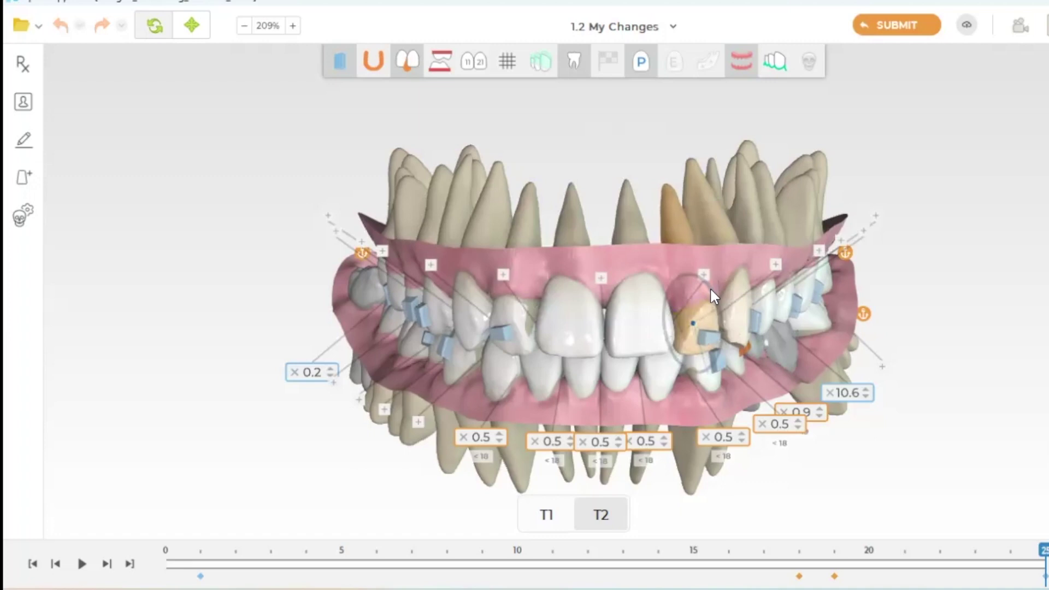
pyautogui.click(510, 347)
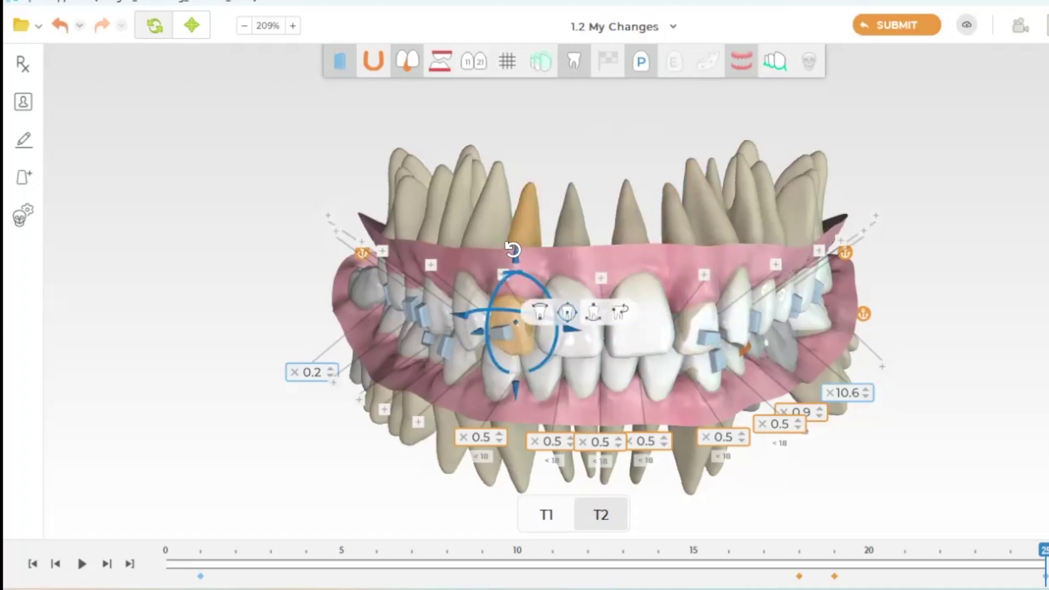
pyautogui.click(512, 249)
pyautogui.click(575, 335)
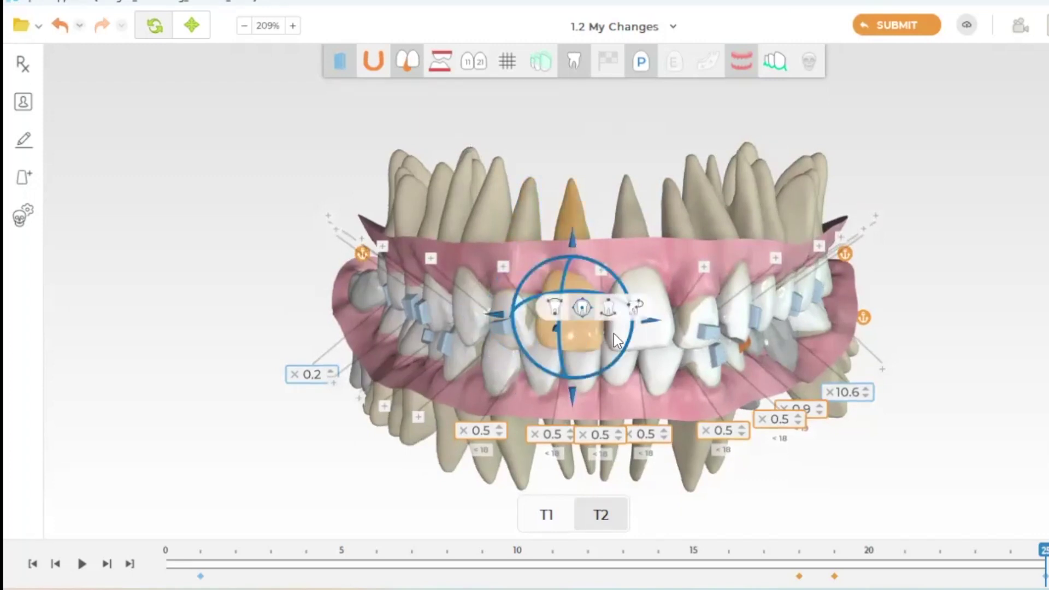
pyautogui.keyDown('ctrl'); pyautogui.click(646, 338); pyautogui.keyUp('ctrl')
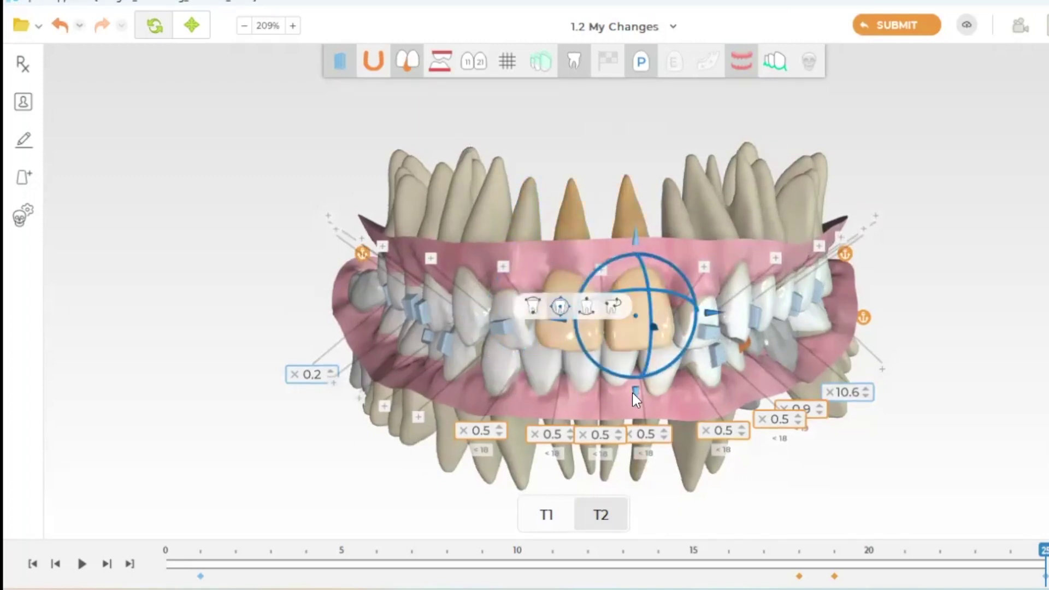
pyautogui.moveTo(631, 395); pyautogui.dragTo(632, 408)
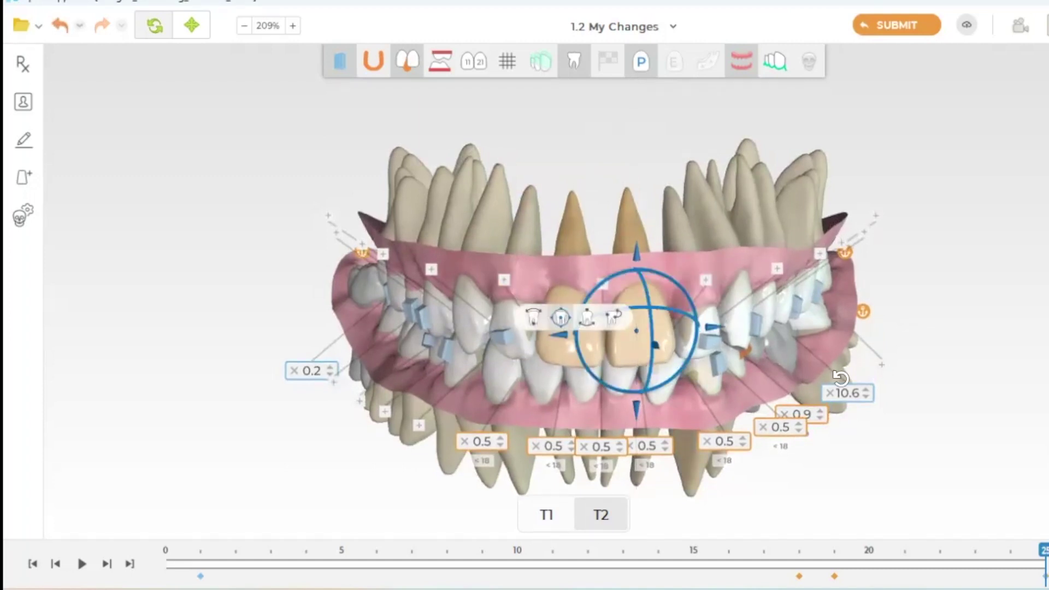
pyautogui.click(922, 306)
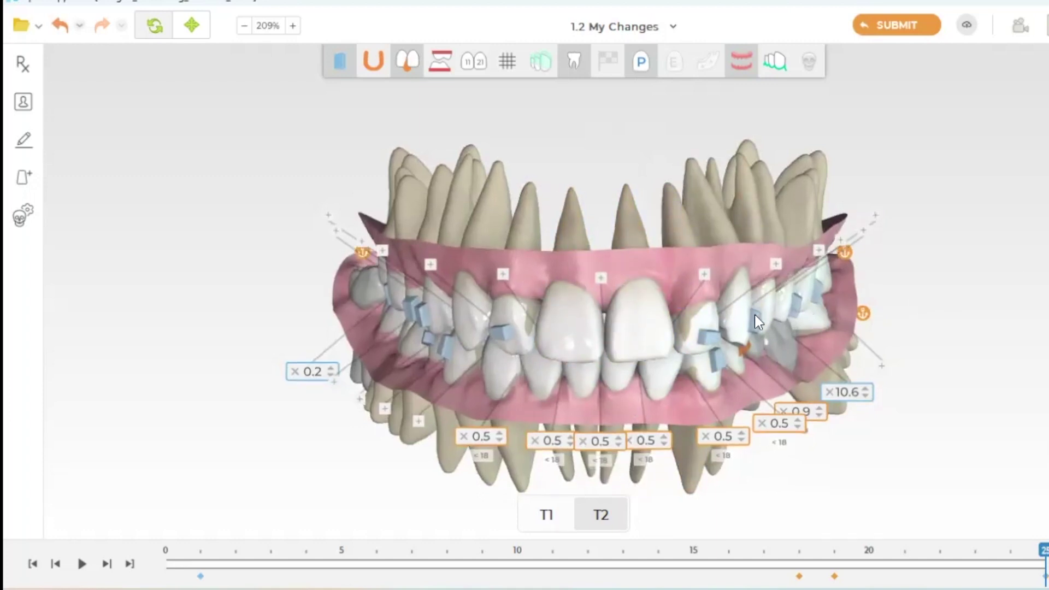
# Step: Toggle the lateral incisor's movement mode, then select the upper central incisor
pyautogui.click(515, 339)
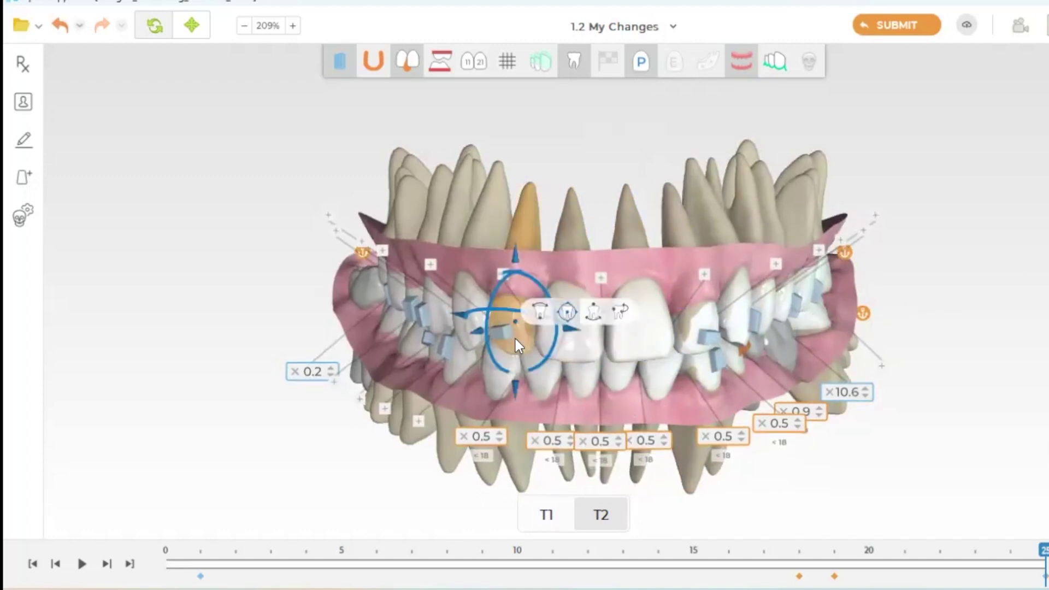
pyautogui.click(497, 306)
pyautogui.click(501, 307)
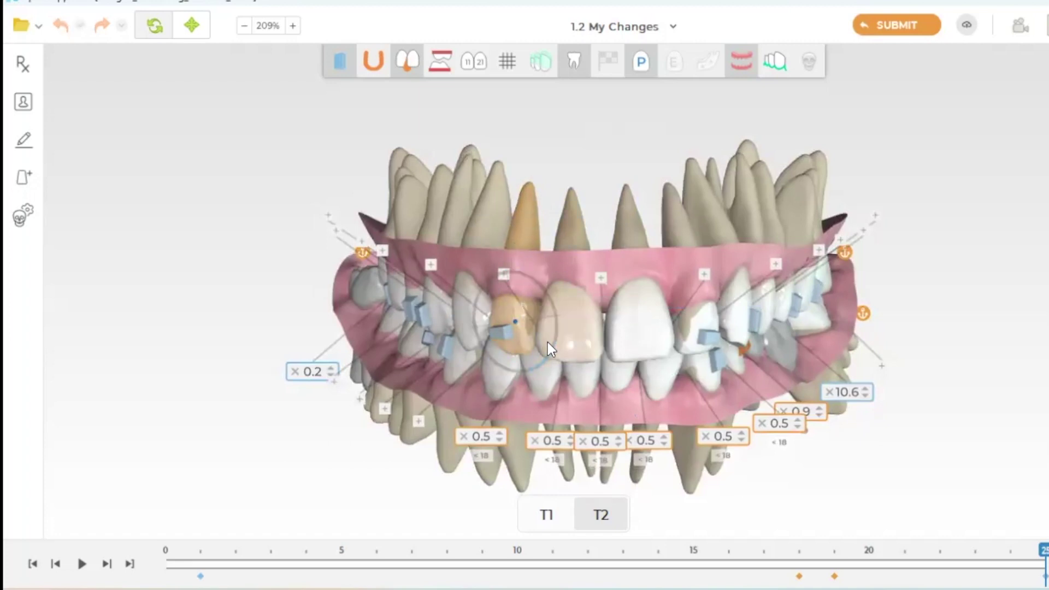
pyautogui.click(694, 343)
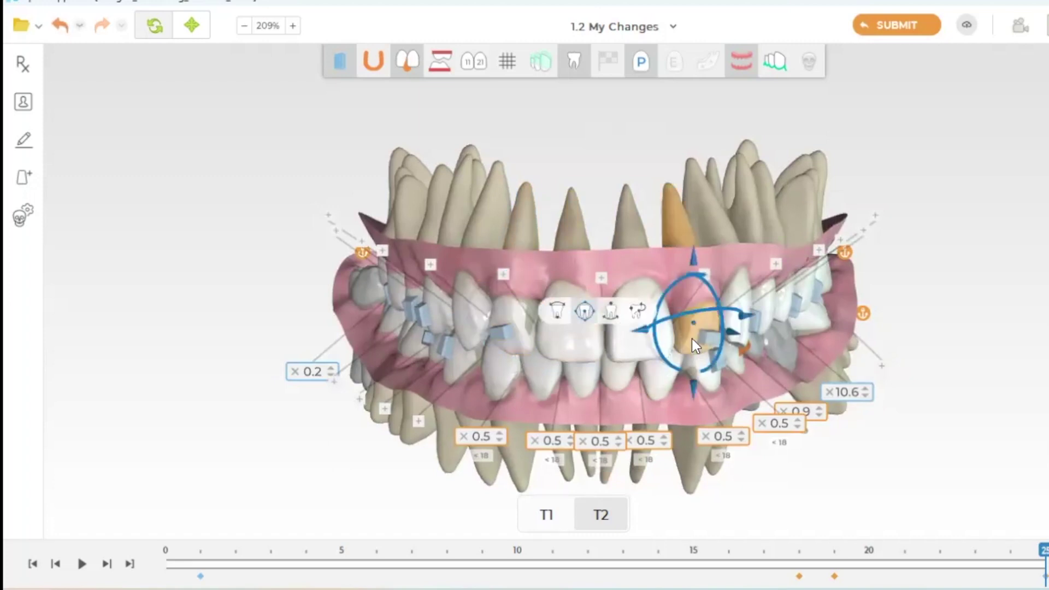
pyautogui.click(586, 332)
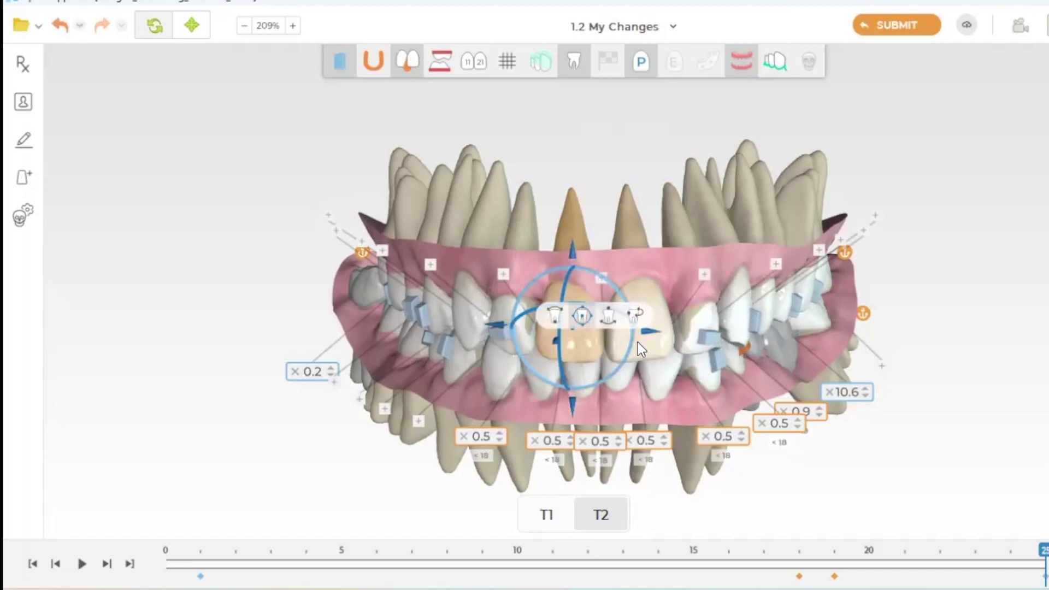
# Step: Set the labial attachment to Horizontal, size 4, and add it to the first upper central incisor
pyautogui.click(22, 176)
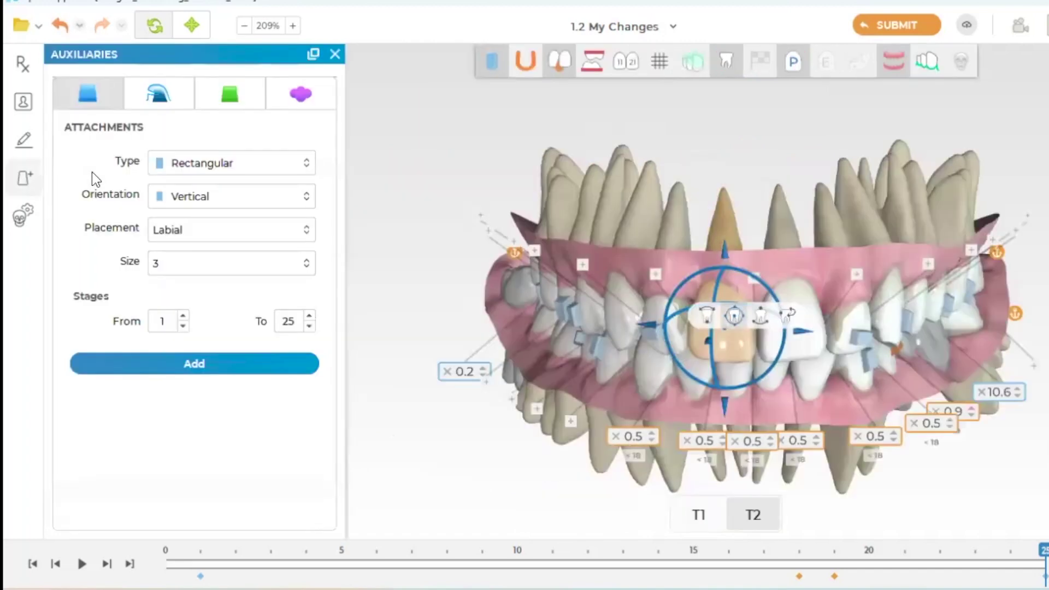
pyautogui.click(216, 198)
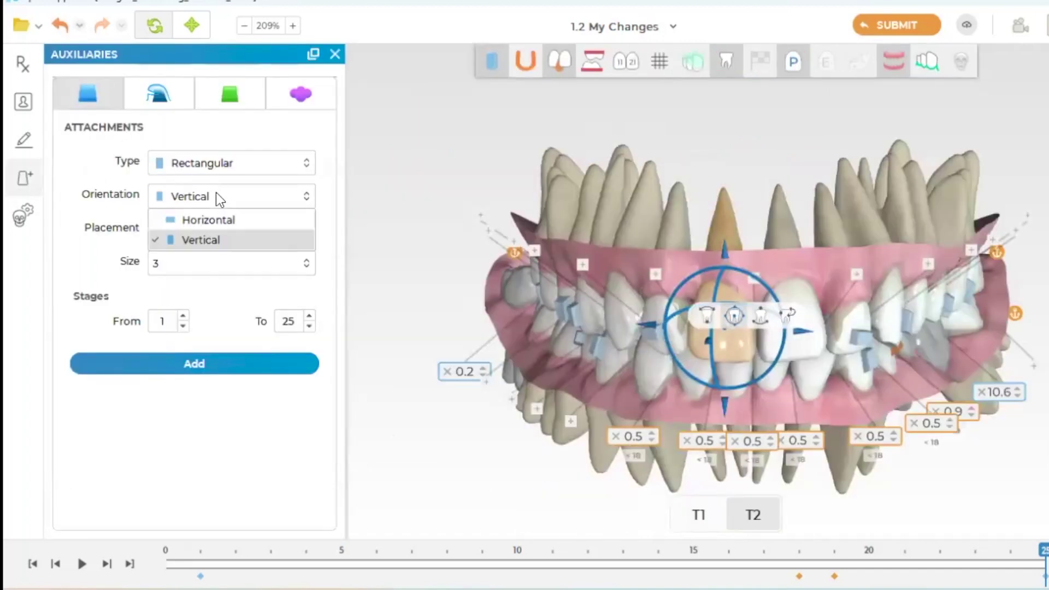
pyautogui.click(230, 221)
pyautogui.click(215, 263)
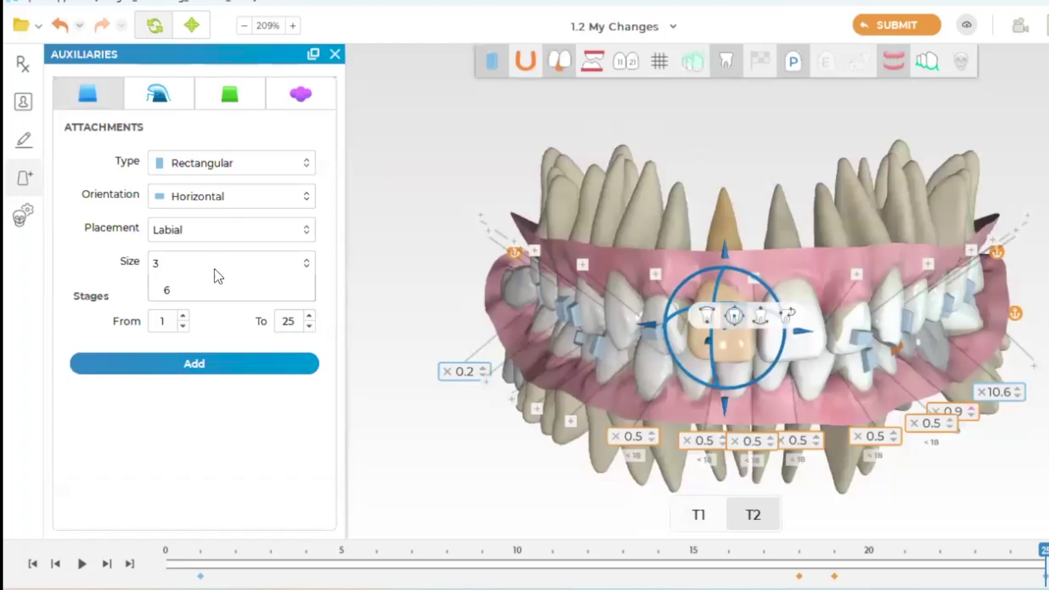
pyautogui.click(209, 326)
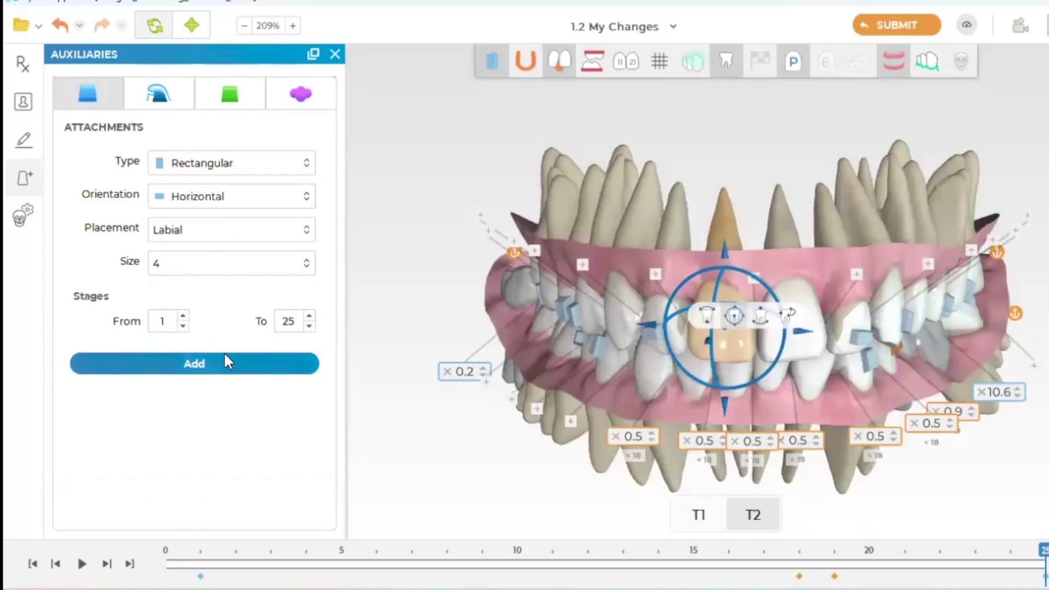
pyautogui.click(226, 364)
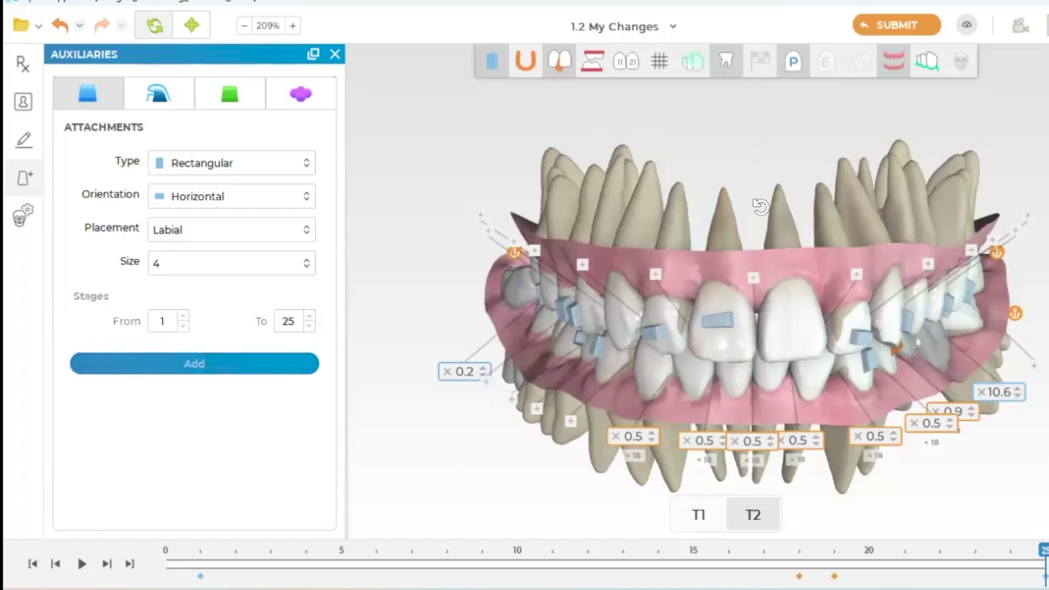
# Step: Add the same attachment to the other central incisor, then move both attachments lower
pyautogui.click(801, 328)
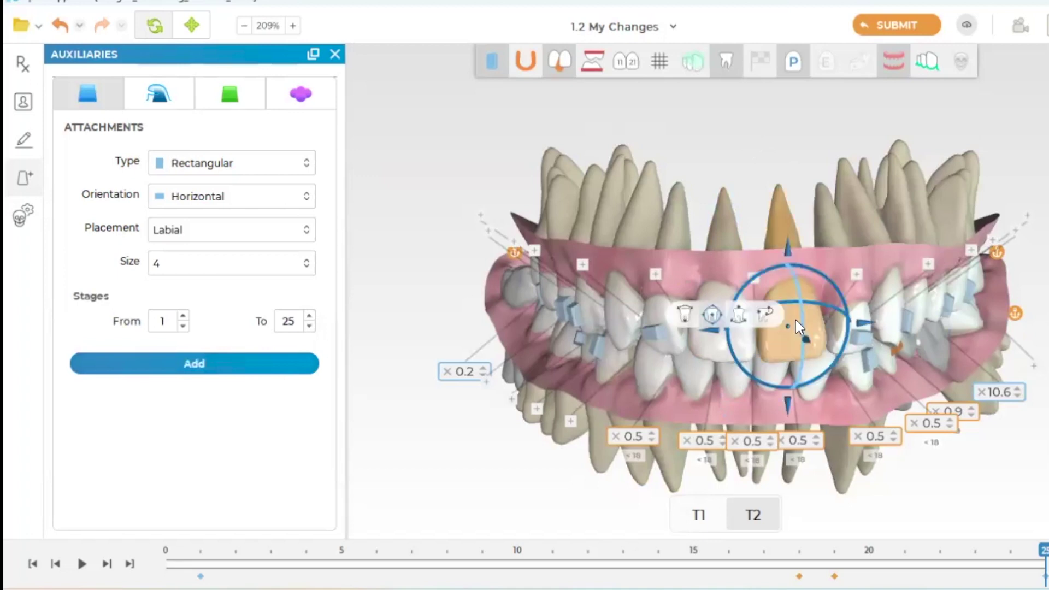
pyautogui.click(270, 361)
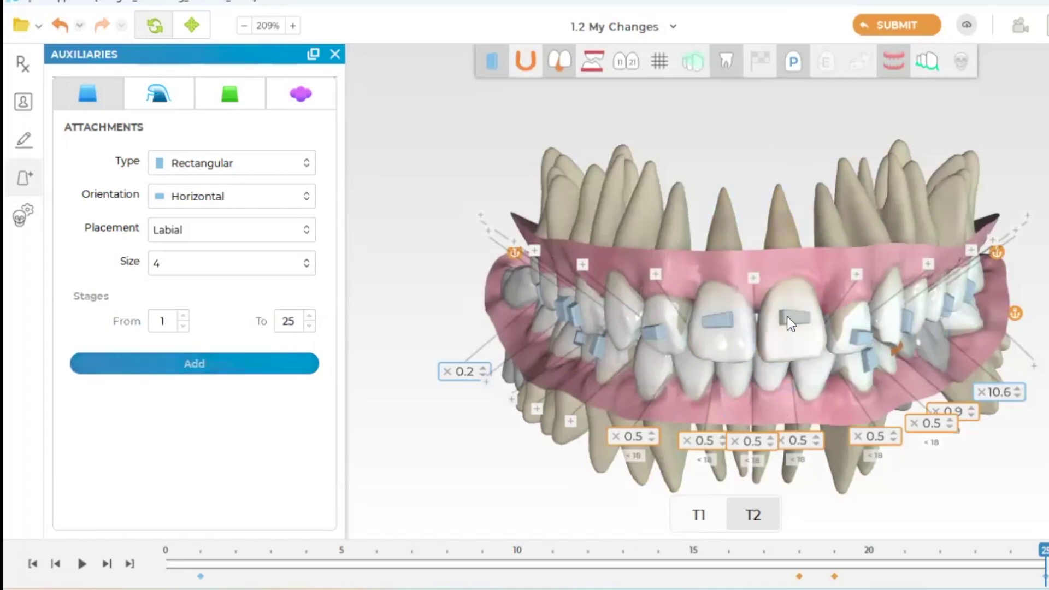
pyautogui.moveTo(795, 359); pyautogui.dragTo(795, 373)
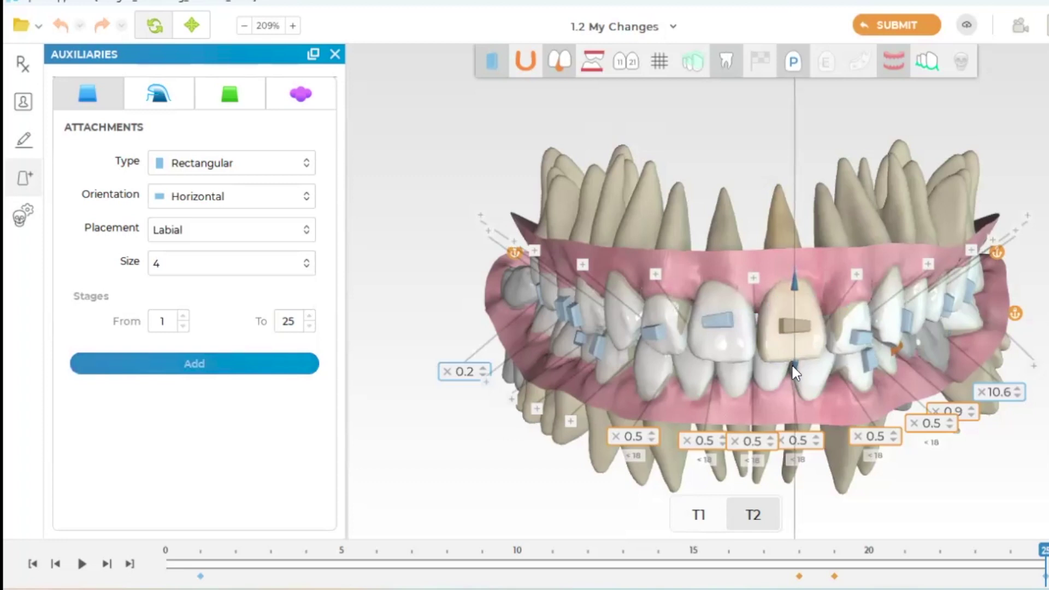
pyautogui.click(718, 325)
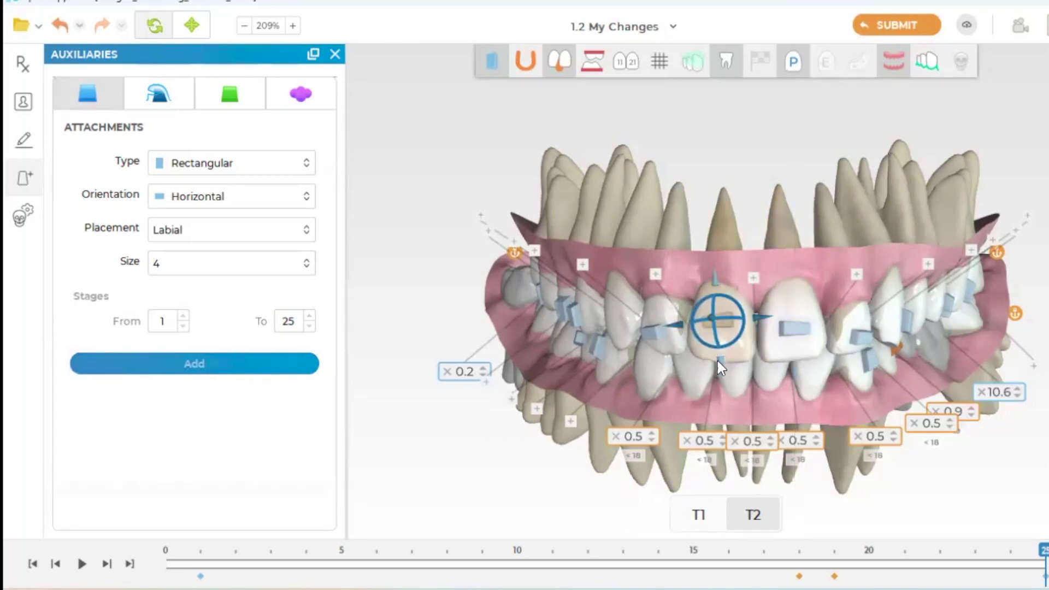
pyautogui.moveTo(717, 361); pyautogui.dragTo(717, 371)
# Step: Deselect the tooth and compare the initial T1 and final T2 stages
pyautogui.click(899, 487)
pyautogui.moveTo(546, 485); pyautogui.dragTo(667, 491)
pyautogui.click(699, 514)
pyautogui.click(757, 516)
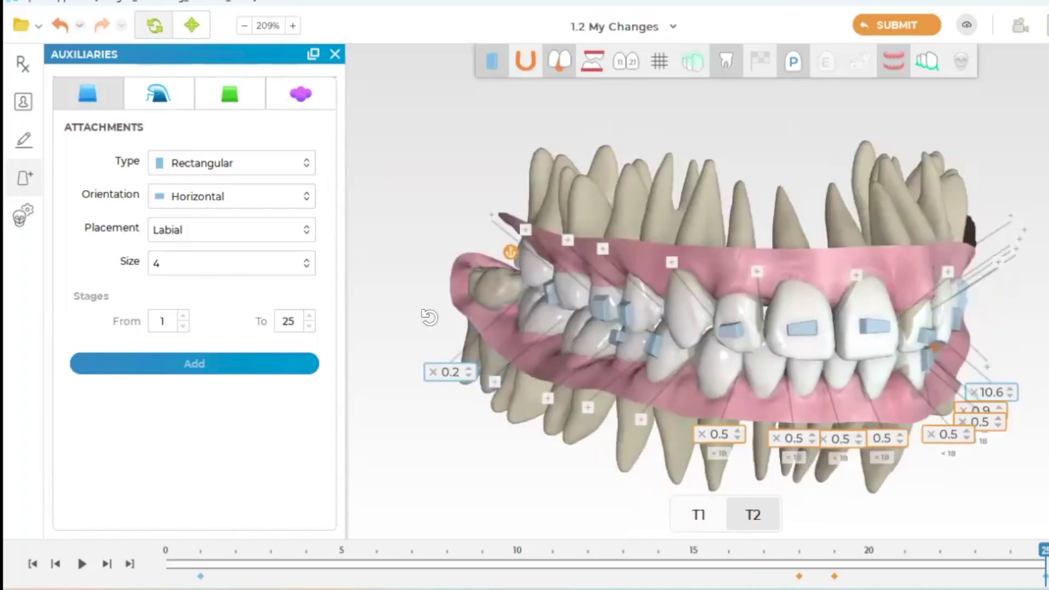
# Step: Add a horizontal size-4 attachment to the upper lateral incisor and select it for repositioning
pyautogui.click(224, 262)
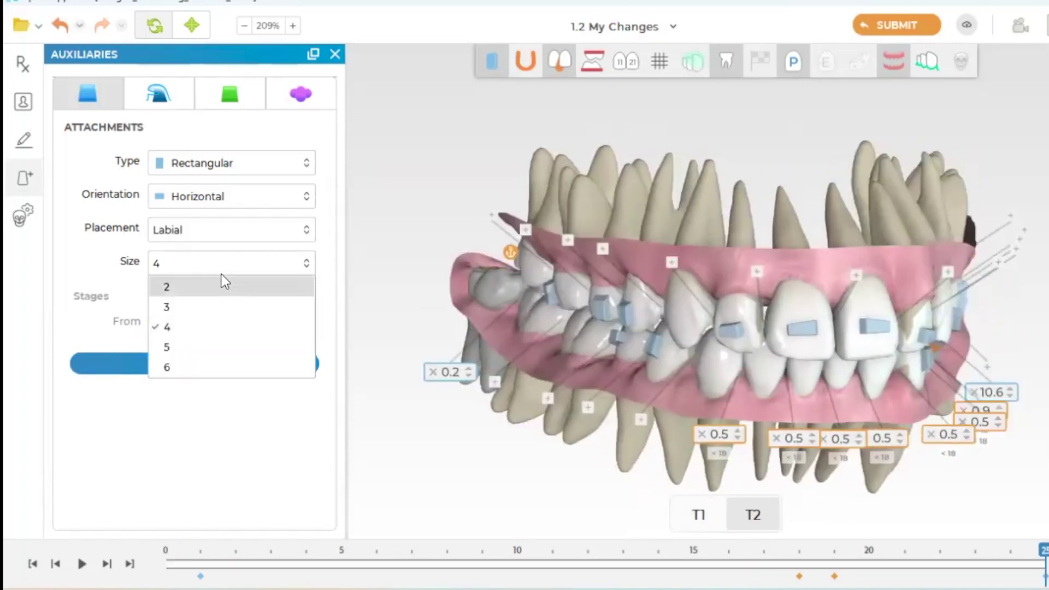
pyautogui.click(216, 306)
pyautogui.click(688, 320)
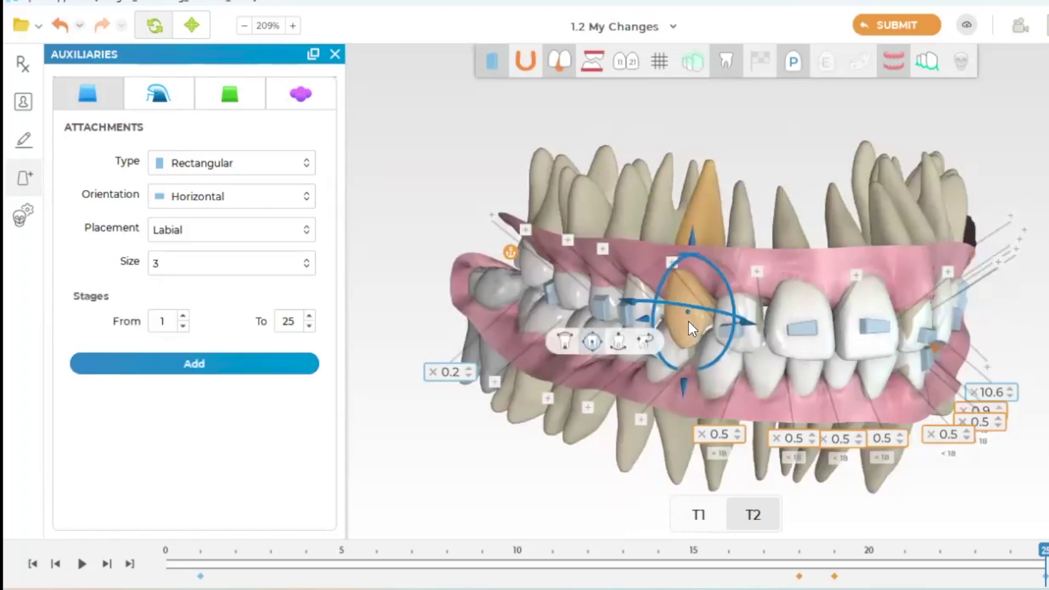
pyautogui.click(225, 264)
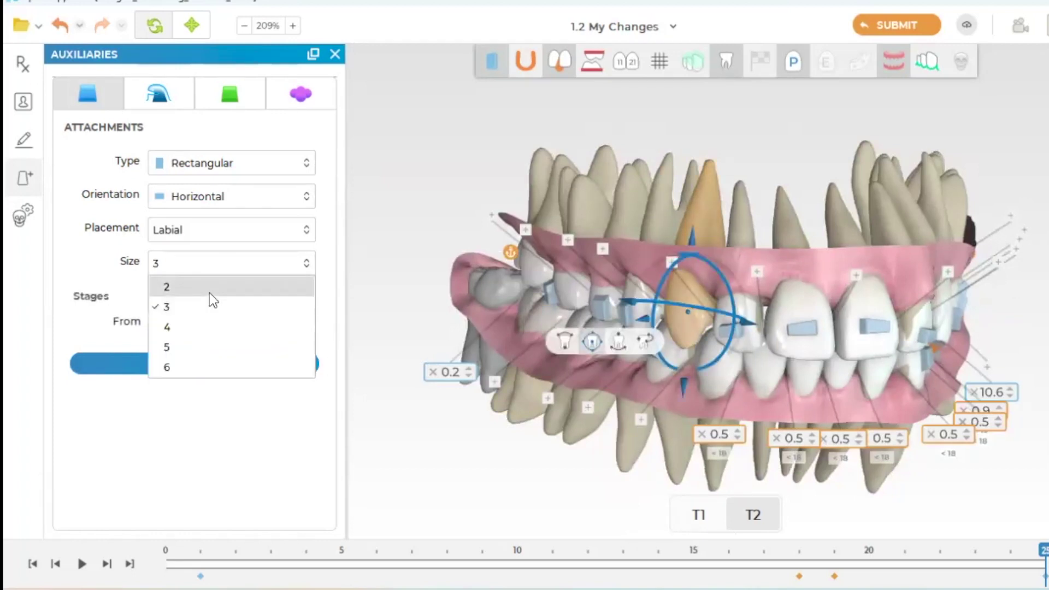
pyautogui.click(211, 326)
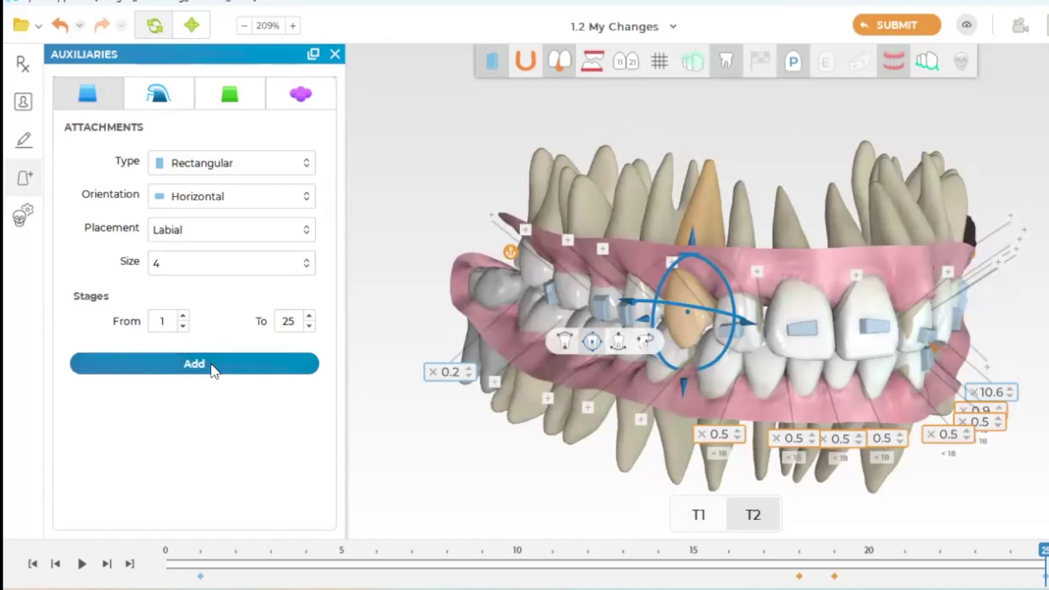
pyautogui.click(801, 148)
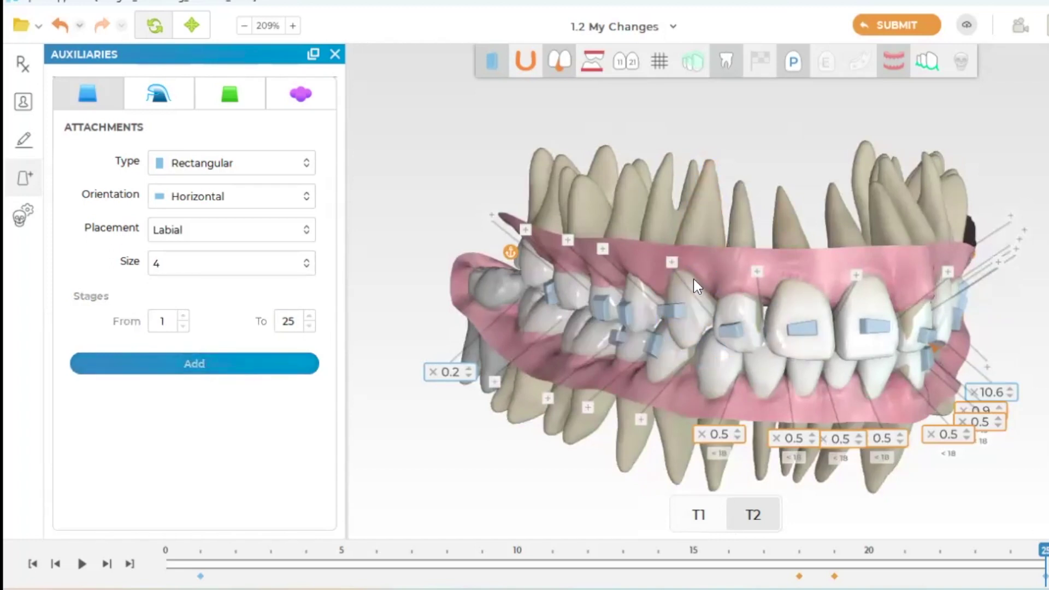
pyautogui.click(667, 307)
pyautogui.click(671, 348)
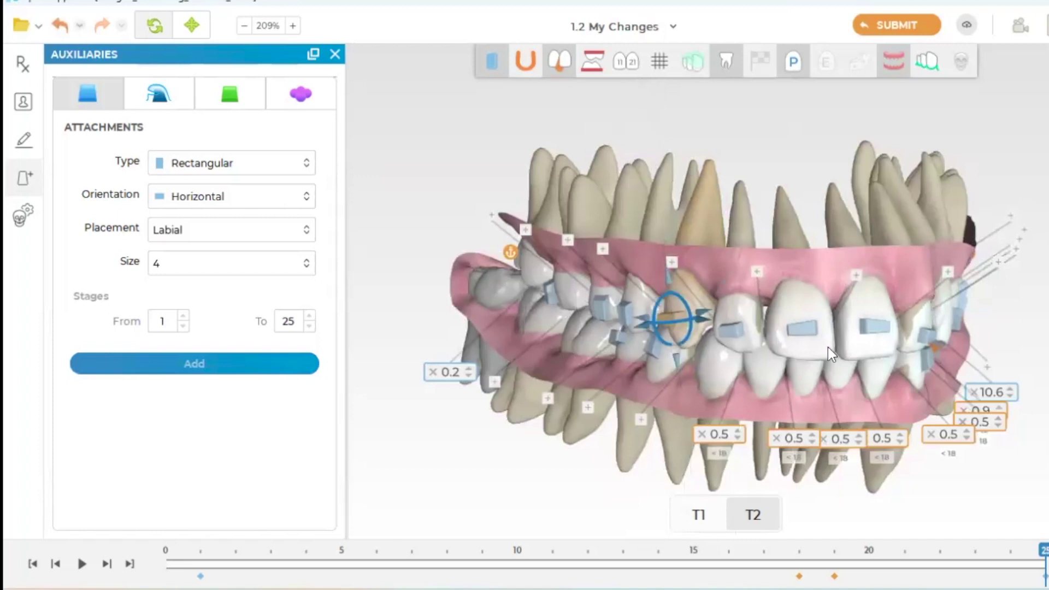
pyautogui.moveTo(1031, 307); pyautogui.dragTo(962, 323)
# Step: Compare the T1 and T2 stages and orbit the model to a side view
pyautogui.click(698, 514)
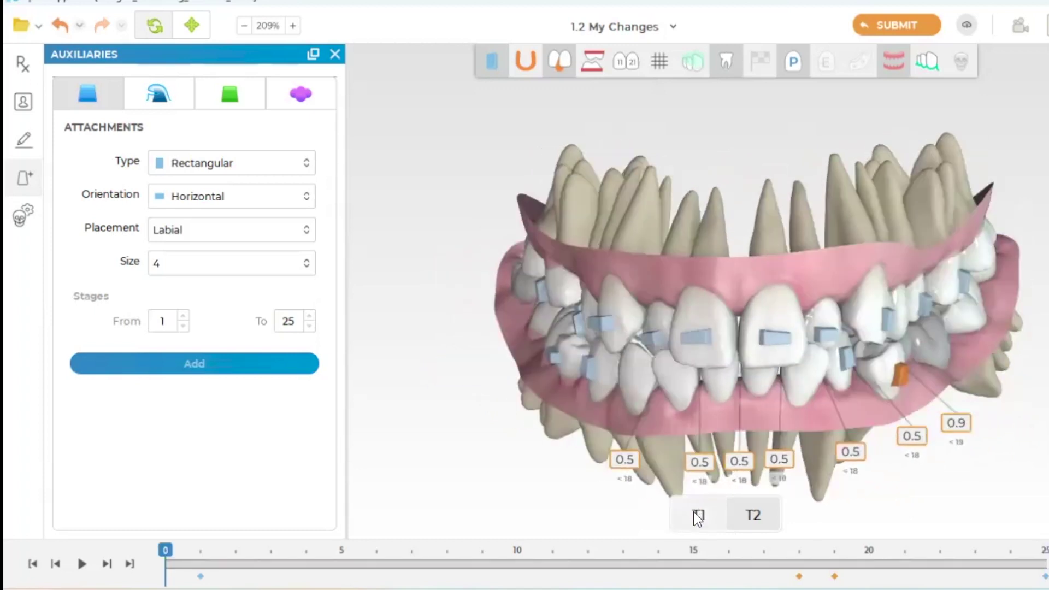
pyautogui.click(753, 514)
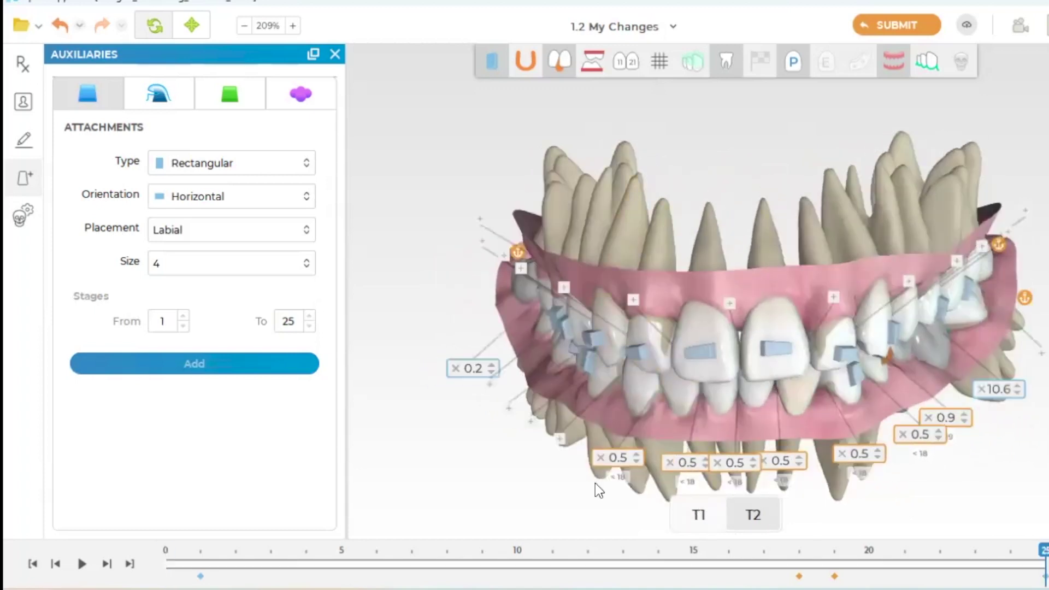
pyautogui.moveTo(462, 463); pyautogui.dragTo(600, 420)
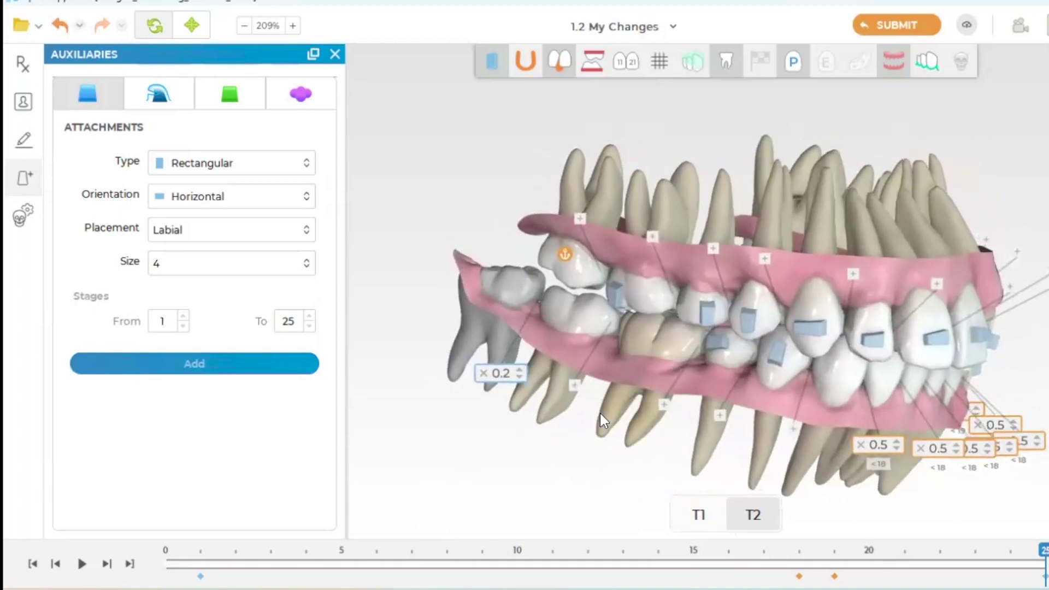
pyautogui.click(702, 514)
pyautogui.click(750, 500)
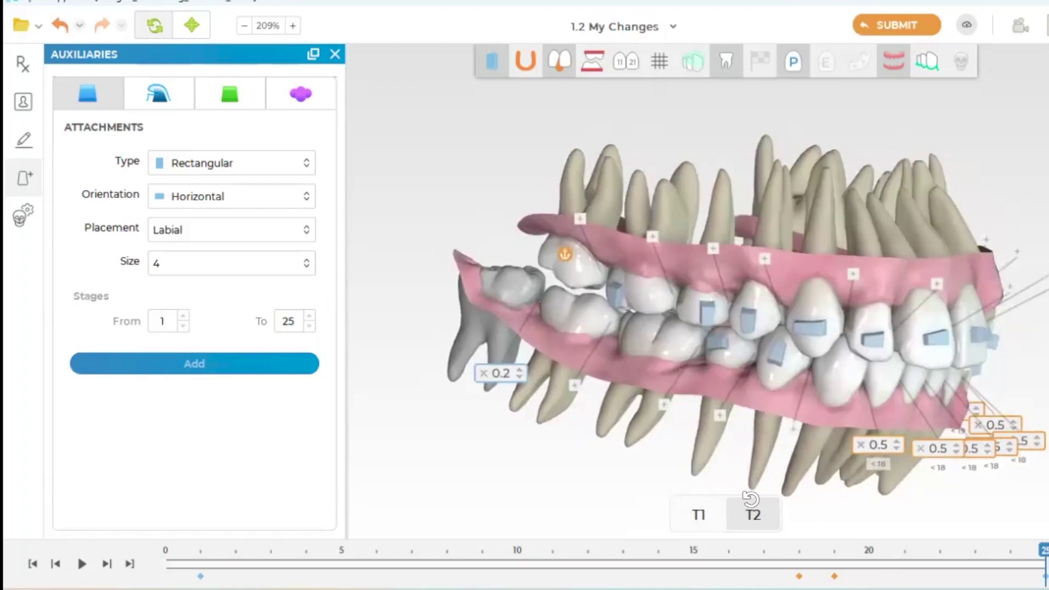
# Step: Select the upper attachment, undo and redo the last change, and shift the attachment vertically
pyautogui.click(704, 311)
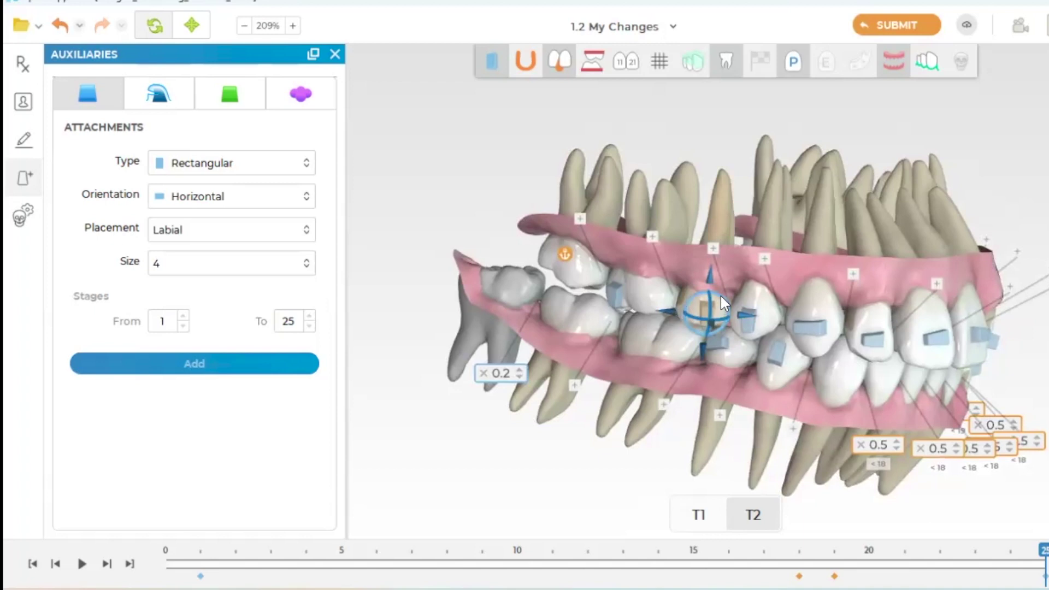
pyautogui.hotkey('ctrl', 'z')
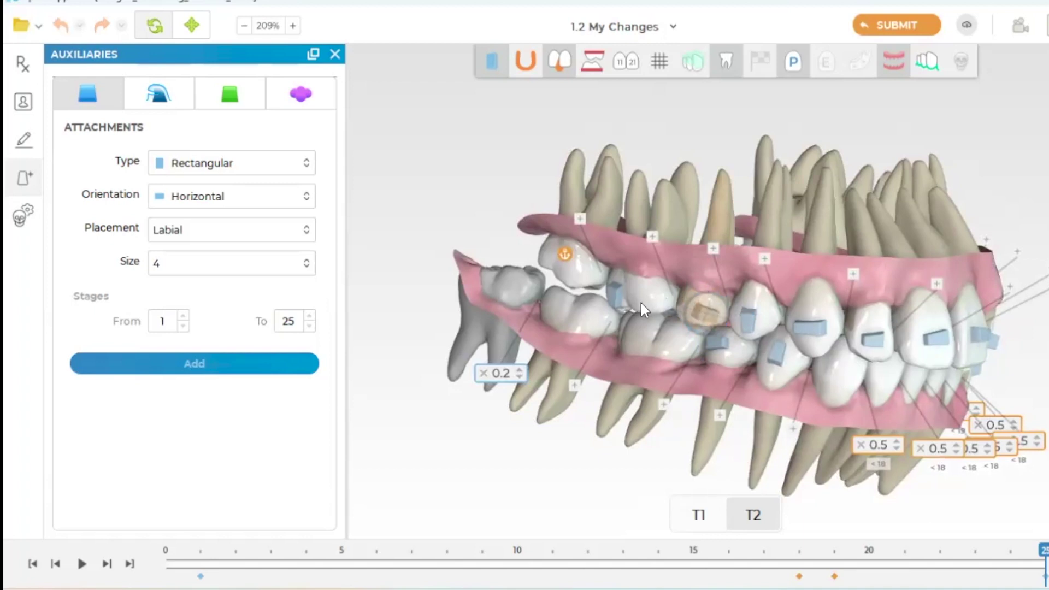
pyautogui.hotkey('ctrl', 'y')
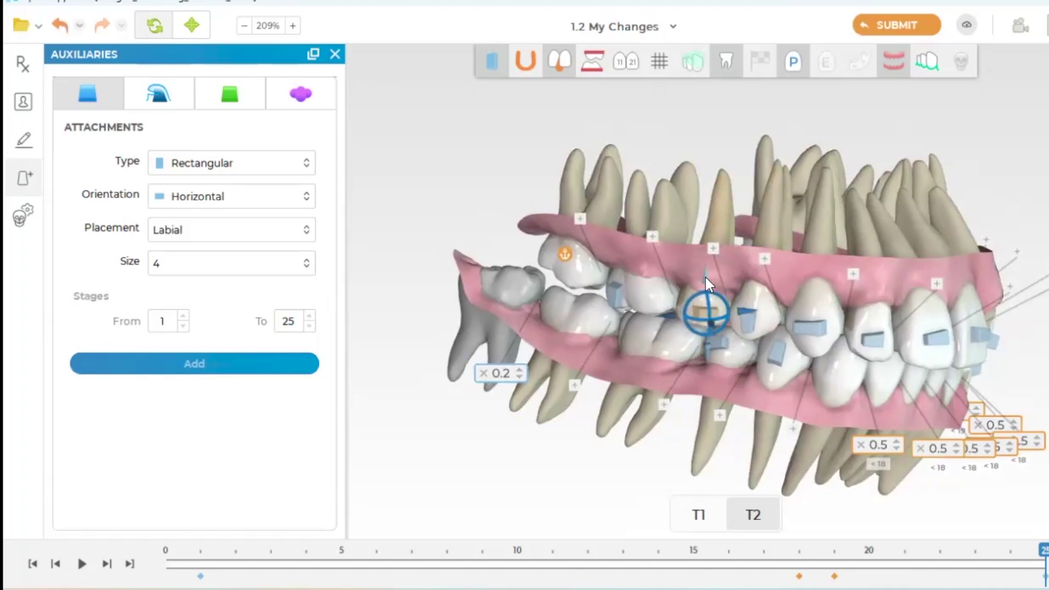
pyautogui.moveTo(705, 275); pyautogui.dragTo(703, 271)
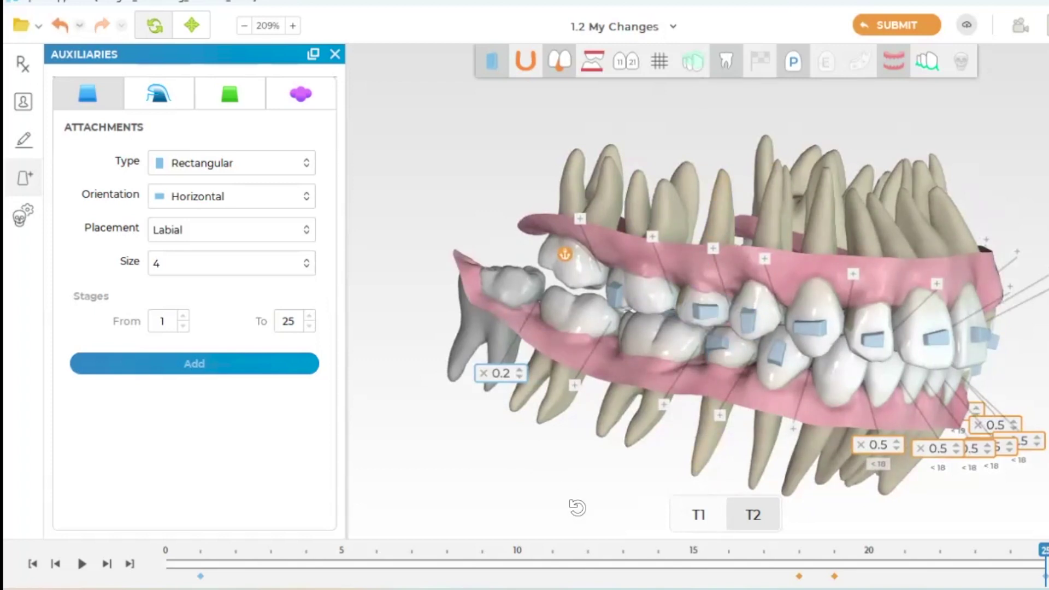
# Step: Check the T1 stage and select the upper back teeth, undoing one change
pyautogui.click(705, 514)
pyautogui.click(646, 294)
pyautogui.click(553, 258)
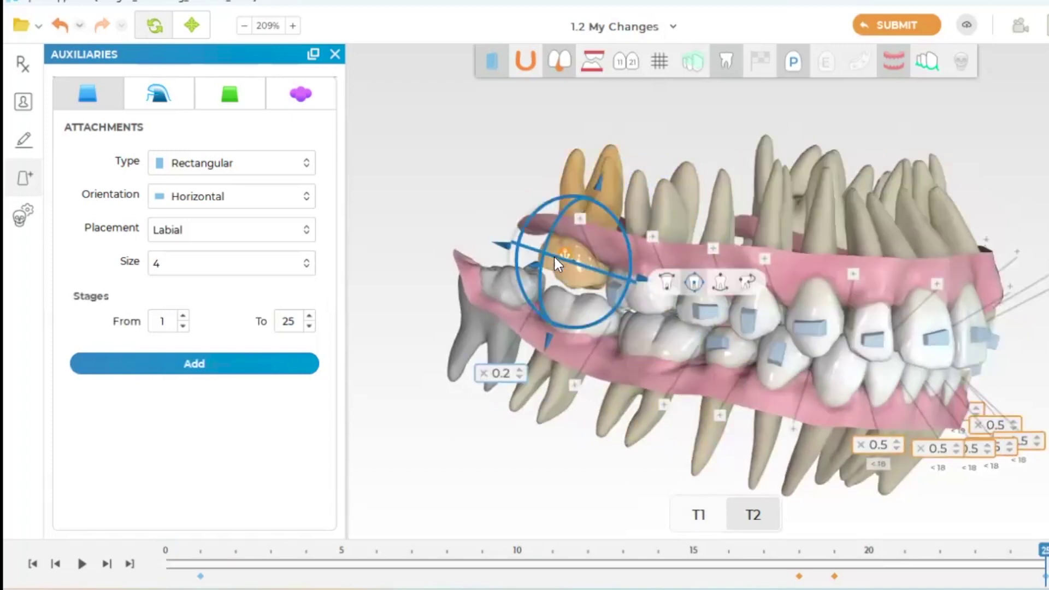
pyautogui.hotkey('ctrl', 'z')
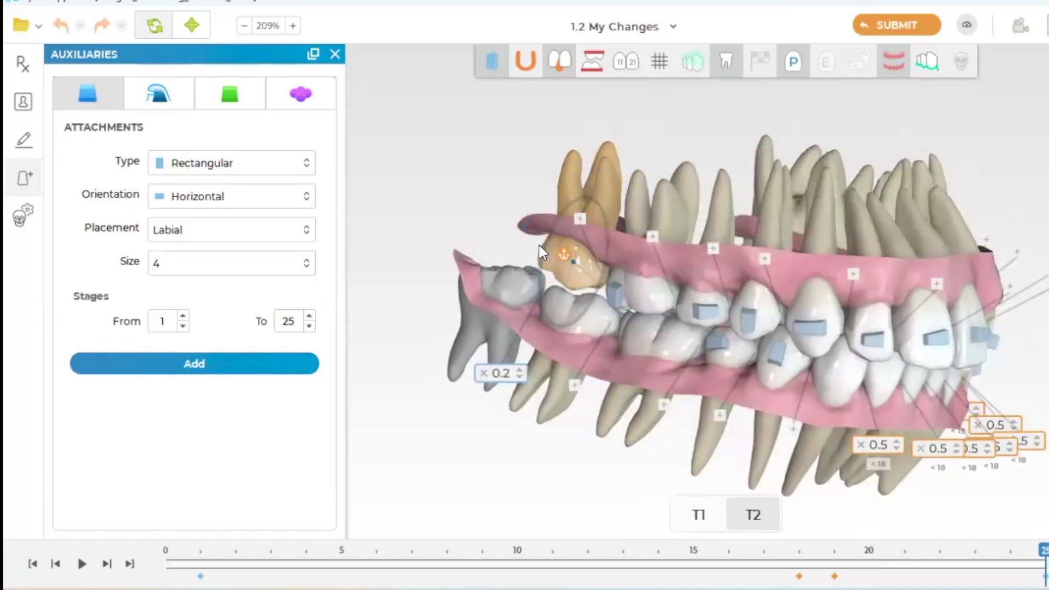
pyautogui.click(539, 245)
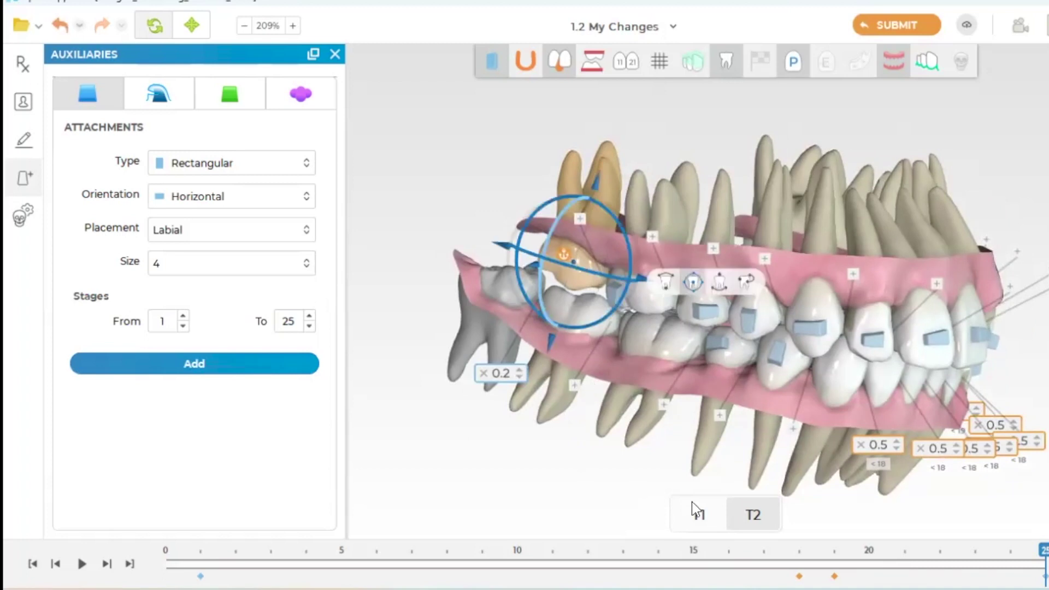
pyautogui.click(698, 514)
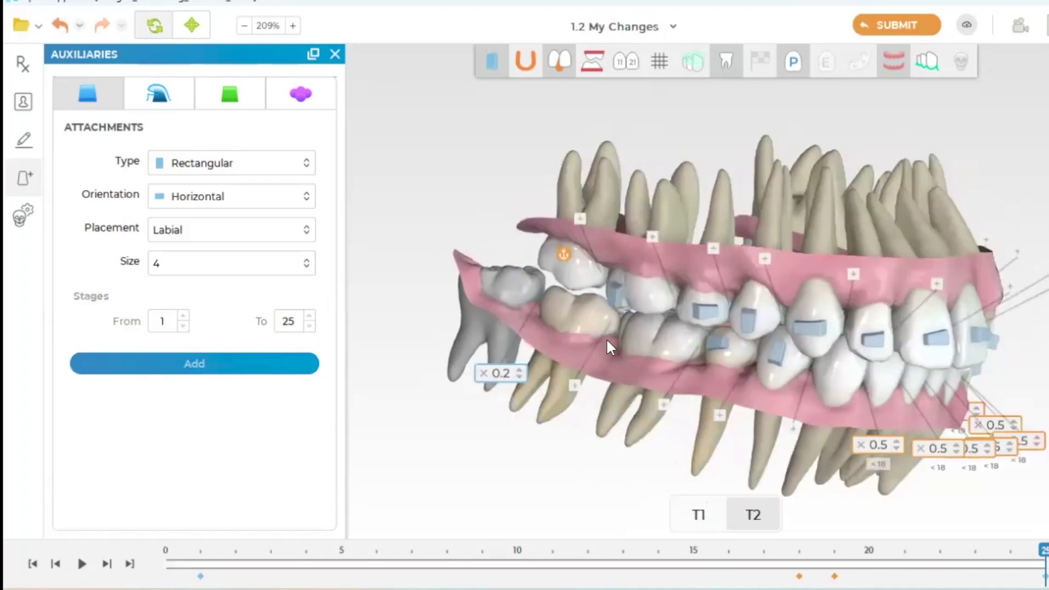
# Step: Review the back teeth at T1 and T2 and select the upper back tooth for the attachment
pyautogui.click(585, 315)
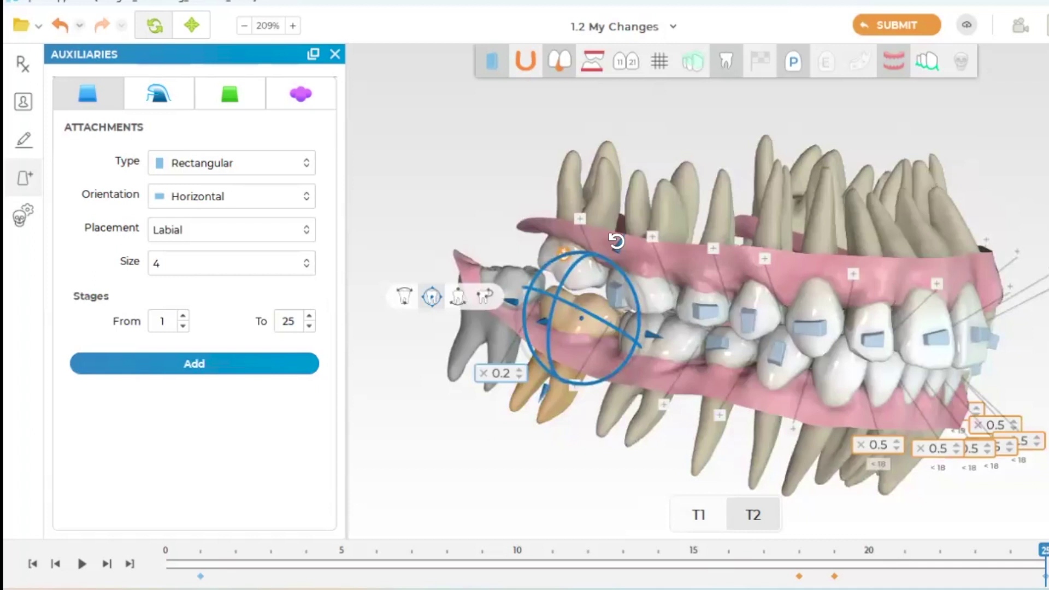
pyautogui.moveTo(614, 238); pyautogui.dragTo(611, 261)
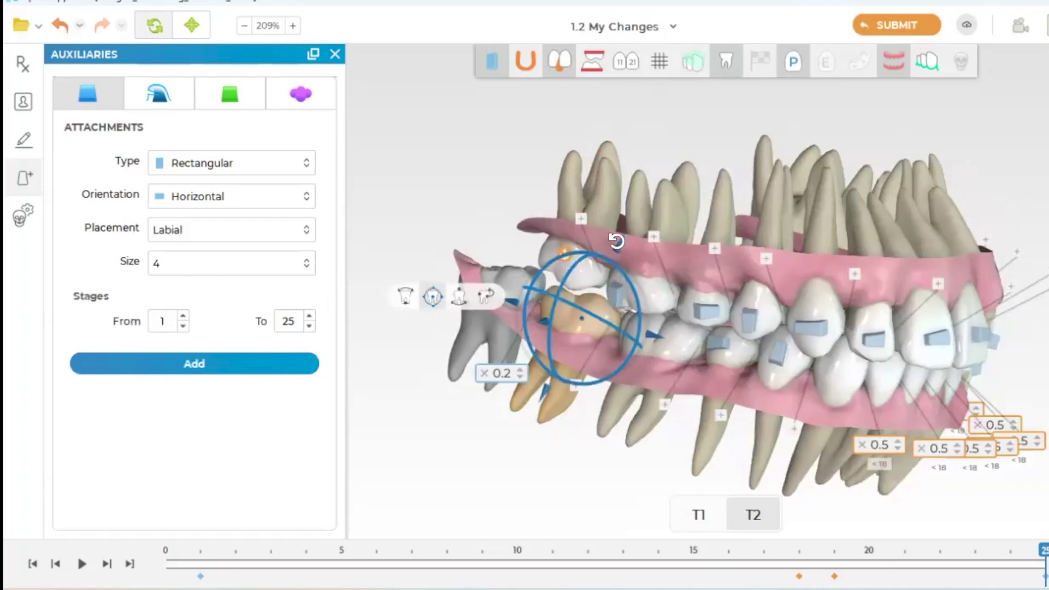
pyautogui.click(617, 241)
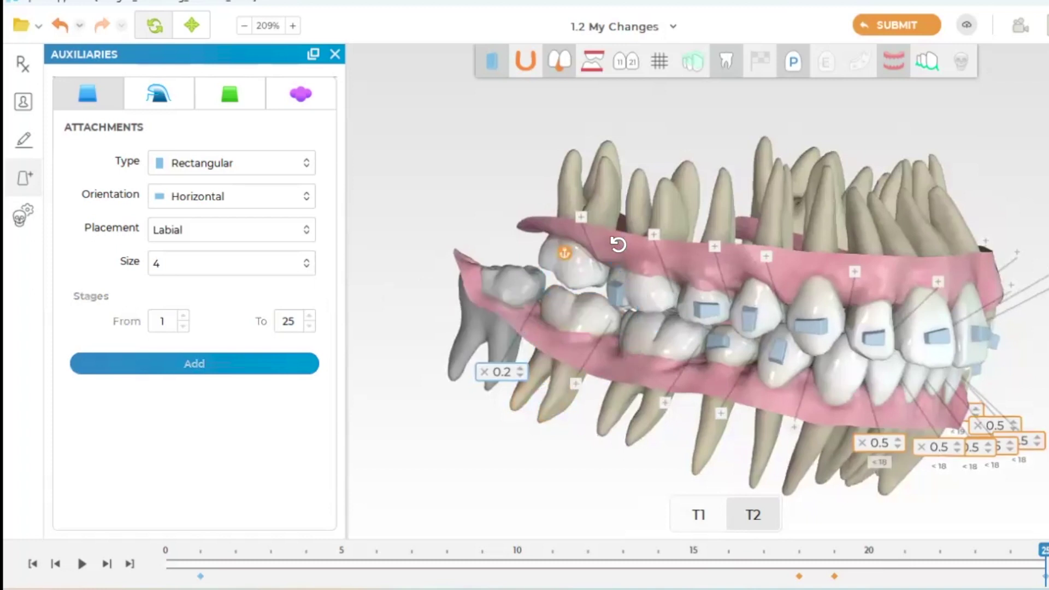
pyautogui.click(571, 317)
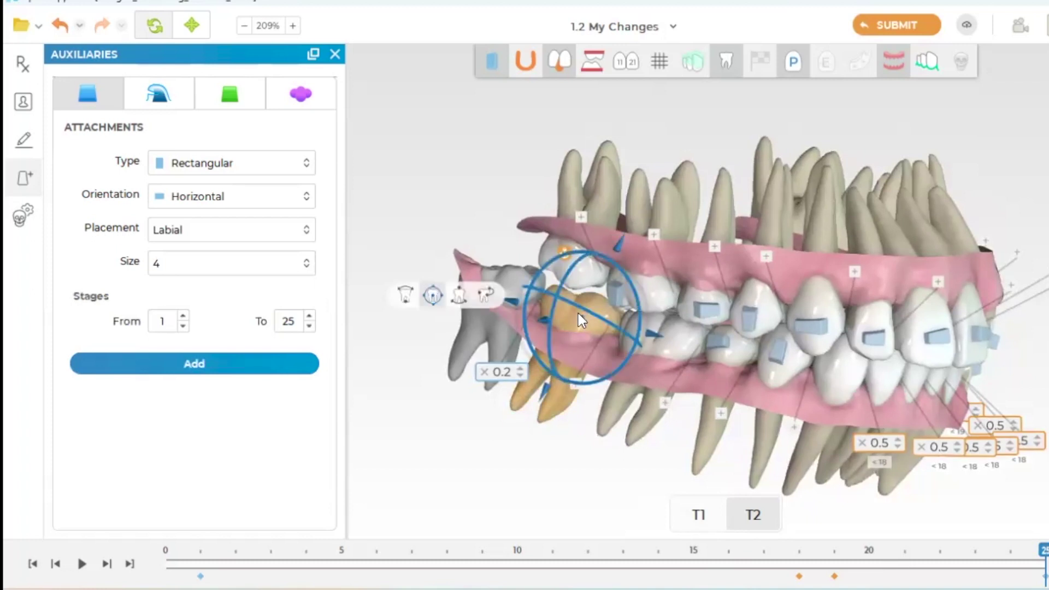
pyautogui.click(617, 239)
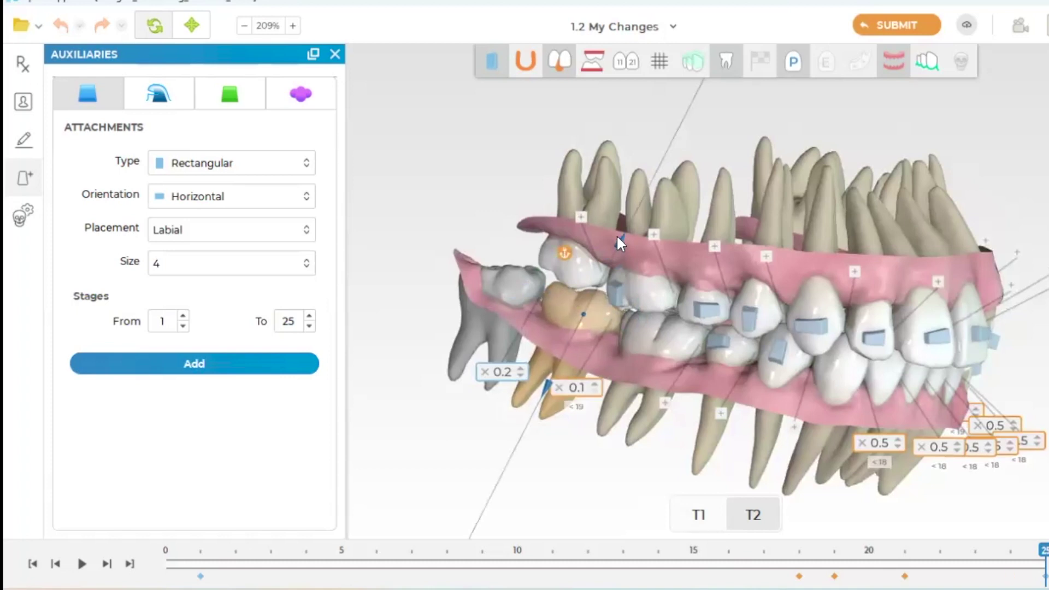
pyautogui.click(580, 328)
pyautogui.click(544, 449)
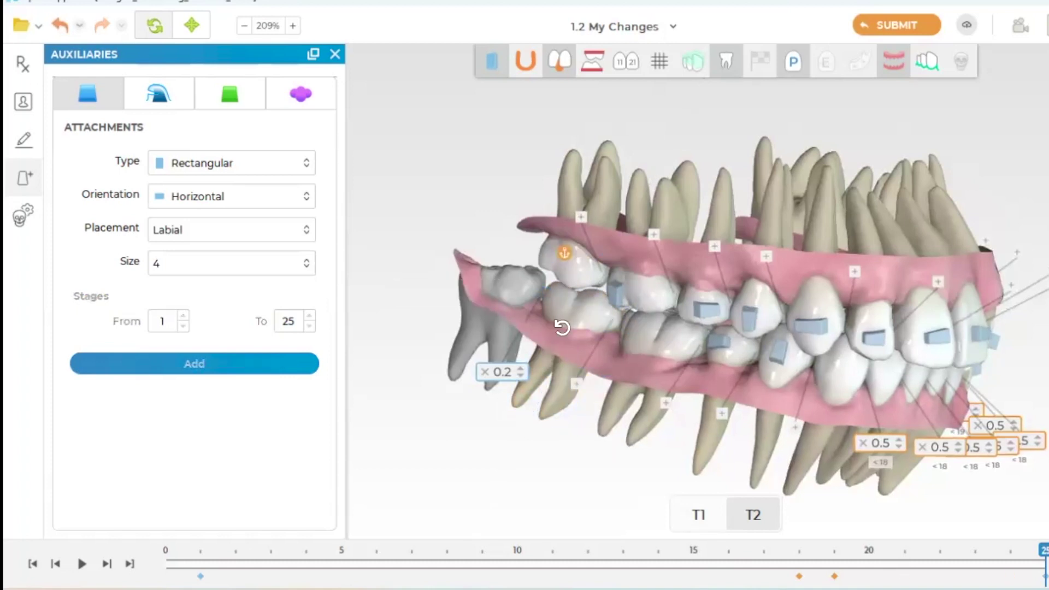
pyautogui.click(706, 519)
pyautogui.click(753, 515)
pyautogui.click(560, 268)
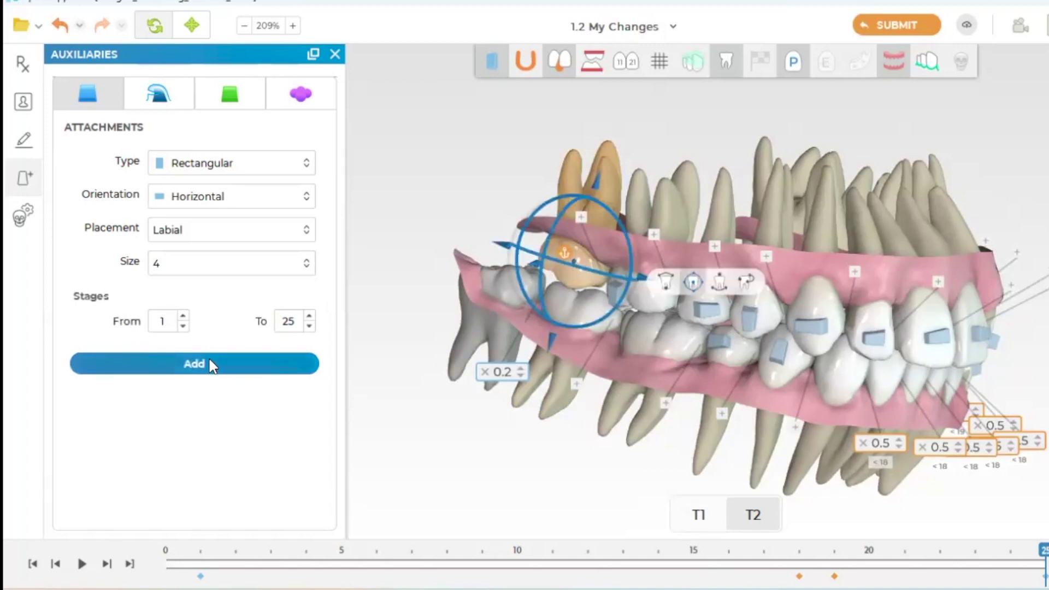
# Step: Add the back-tooth attachment, then replace the neighbouring premolar's attachment and slide it along the tooth
pyautogui.click(692, 129)
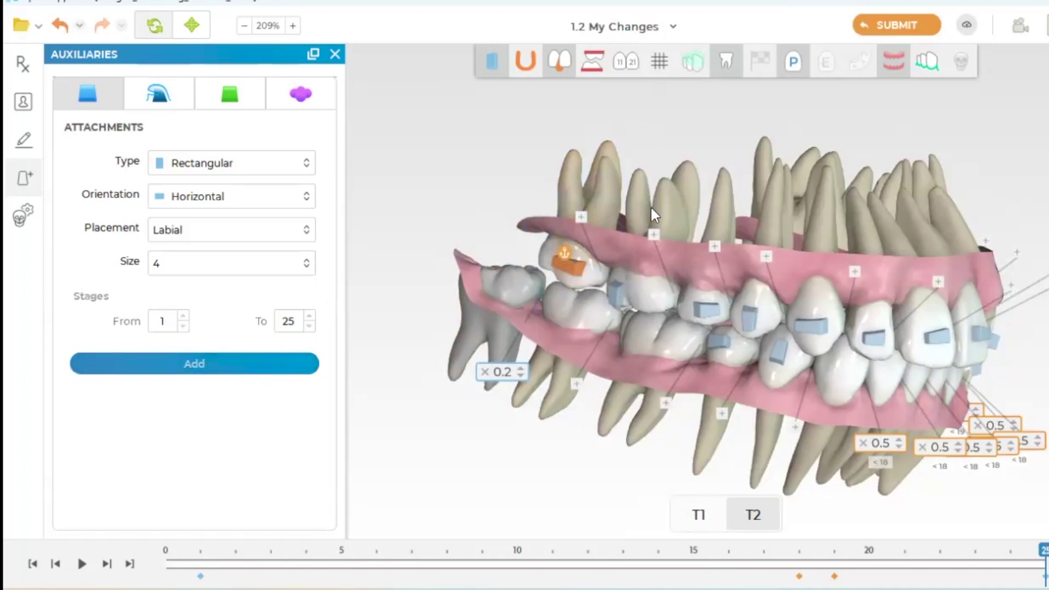
pyautogui.click(620, 284)
pyautogui.hotkey('ctrl', 'z')
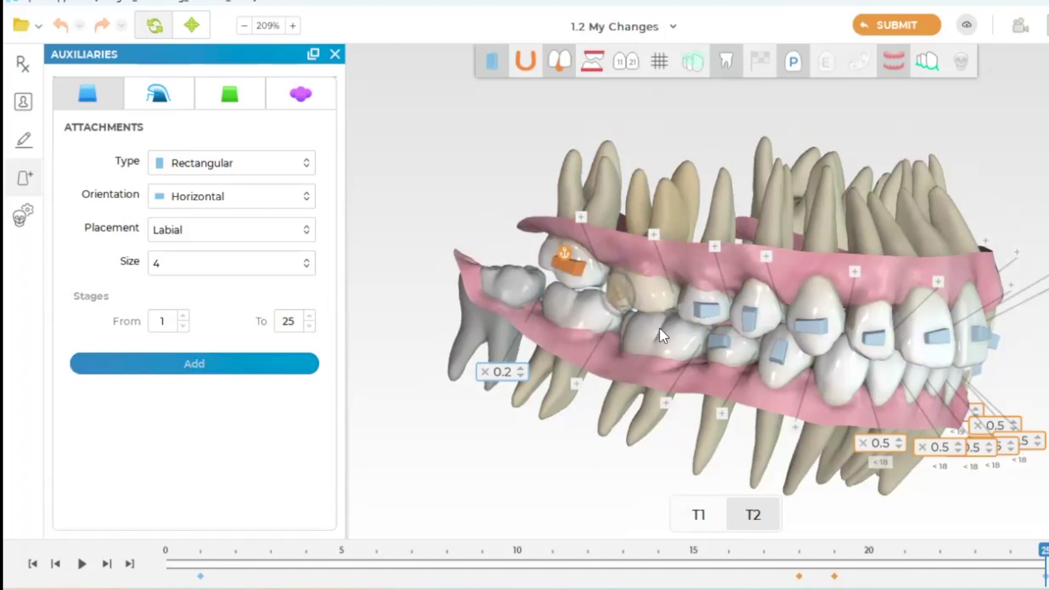
pyautogui.click(628, 290)
pyautogui.moveTo(639, 283); pyautogui.dragTo(664, 290)
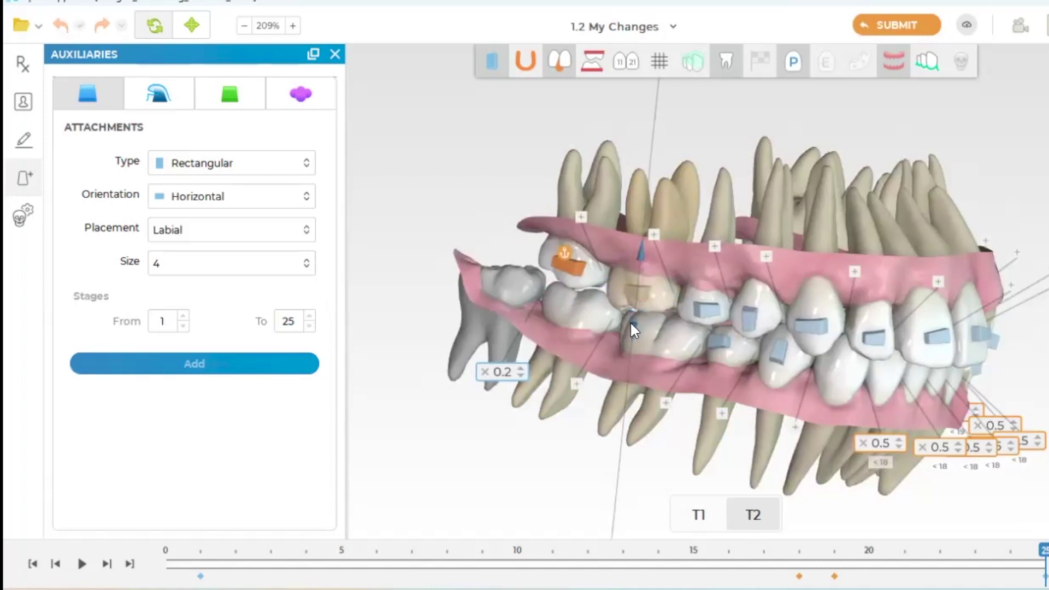
pyautogui.click(725, 117)
pyautogui.moveTo(725, 118); pyautogui.dragTo(776, 124)
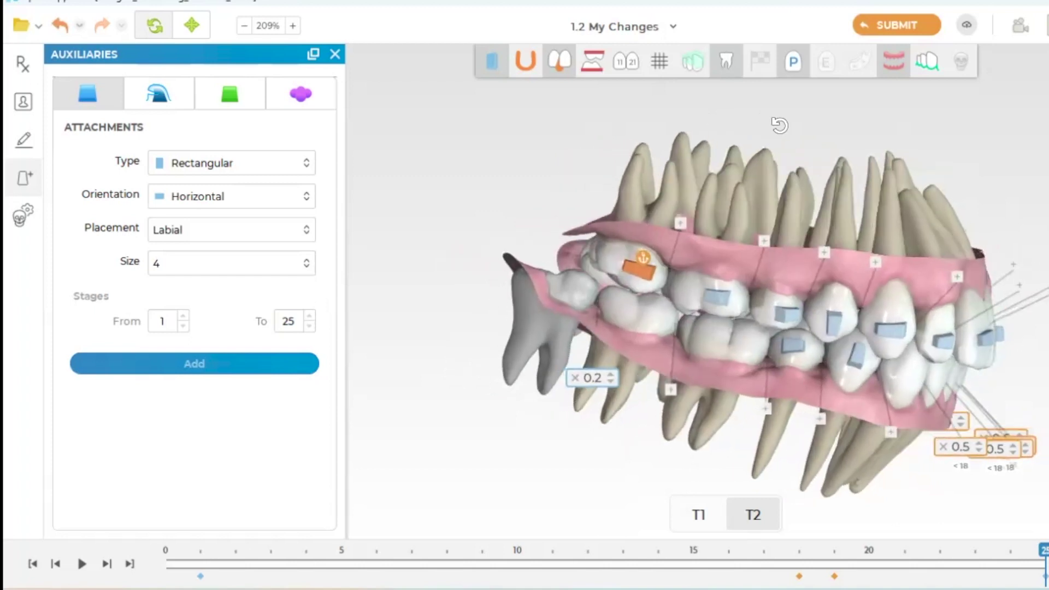
# Step: Snap the model to a frontal view and remove the lower-left 0.2 IPR
pyautogui.click(704, 512)
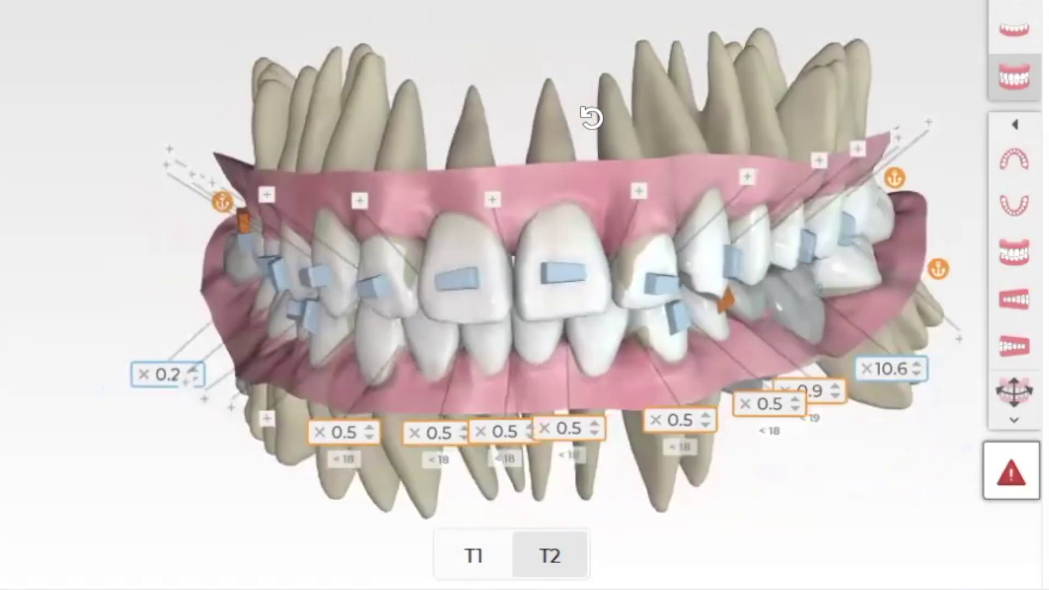
pyautogui.moveTo(779, 205); pyautogui.dragTo(704, 209)
pyautogui.moveTo(482, 119); pyautogui.dragTo(363, 124)
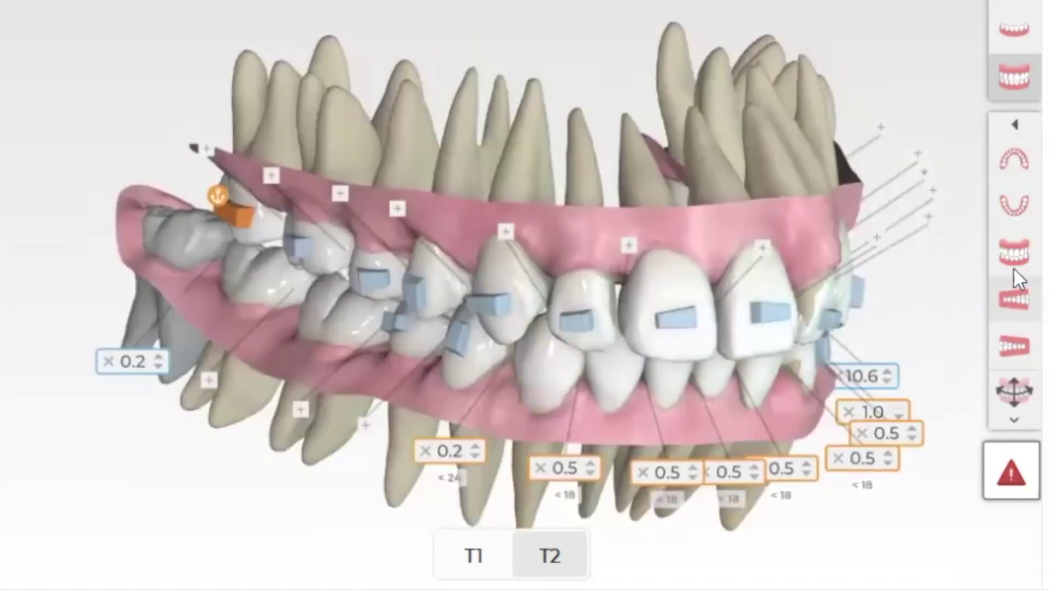
pyautogui.click(1005, 254)
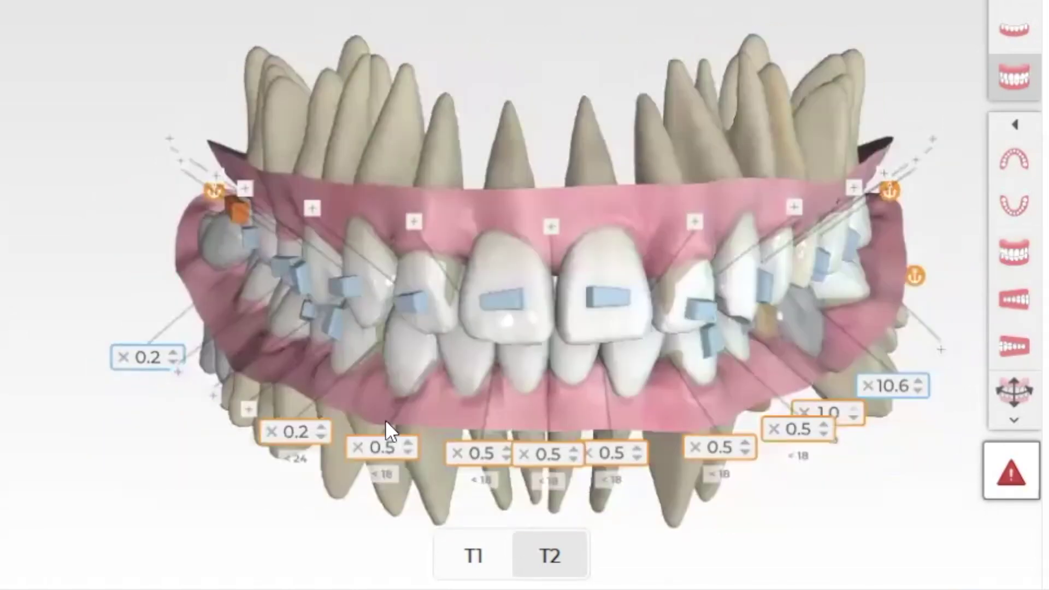
pyautogui.click(268, 431)
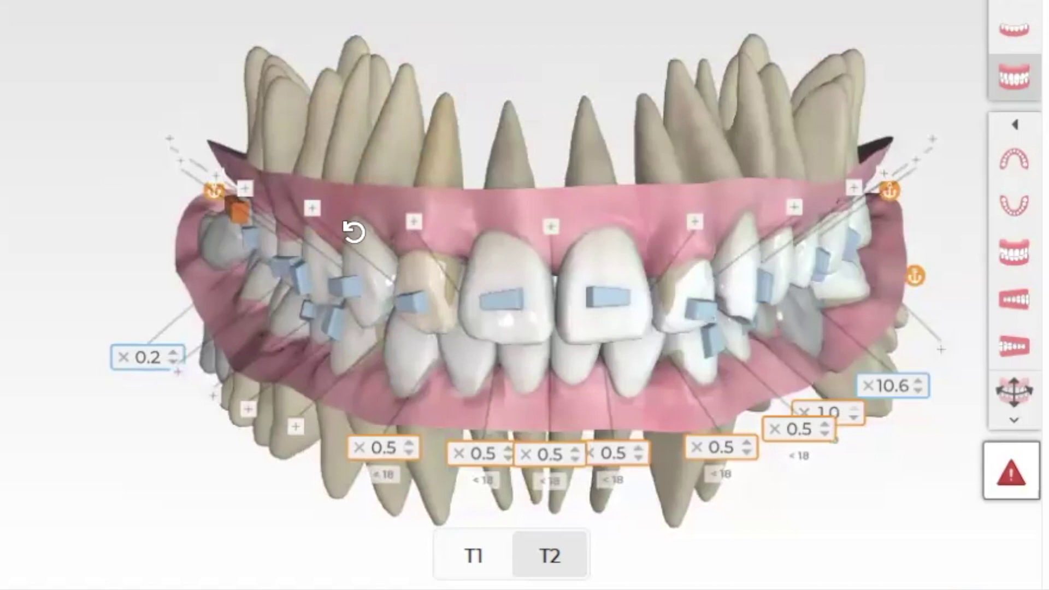
# Step: Add 0.2 IPR at three upper front contacts, including the upper right one
pyautogui.click(310, 203)
pyautogui.click(332, 221)
pyautogui.click(412, 223)
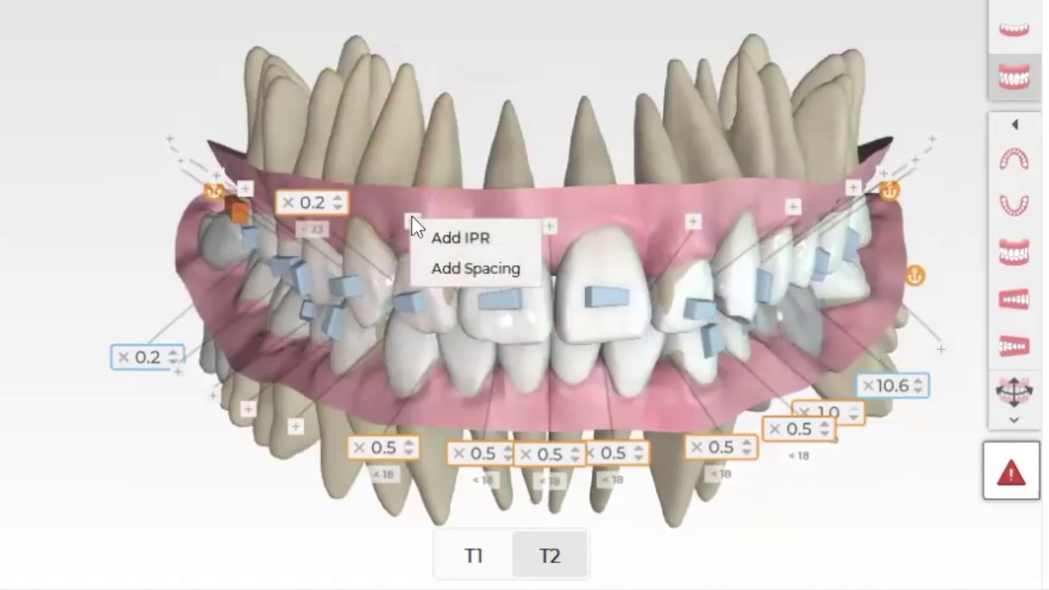
pyautogui.click(431, 236)
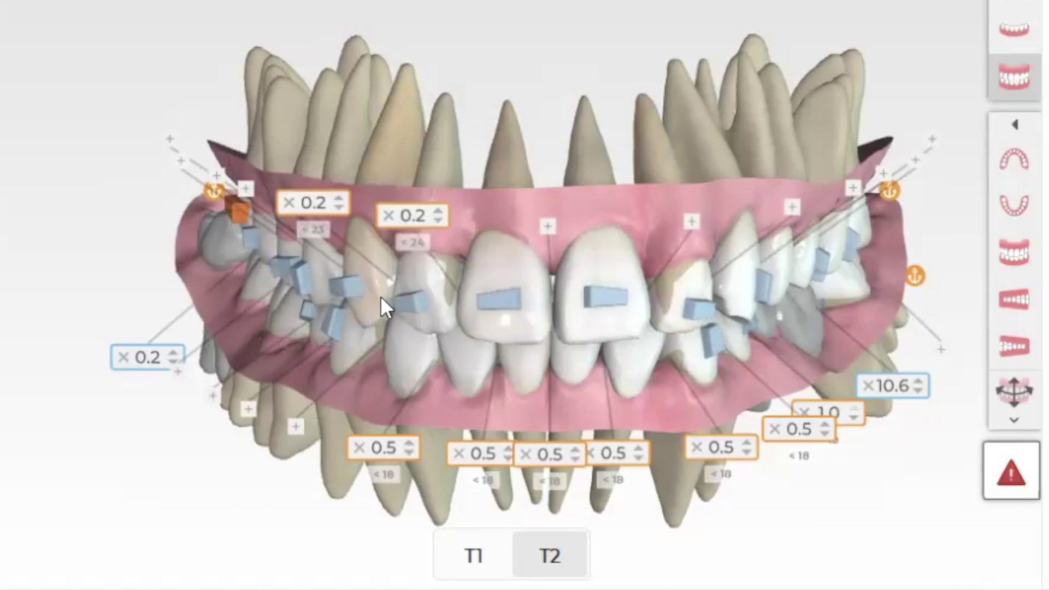
pyautogui.click(689, 216)
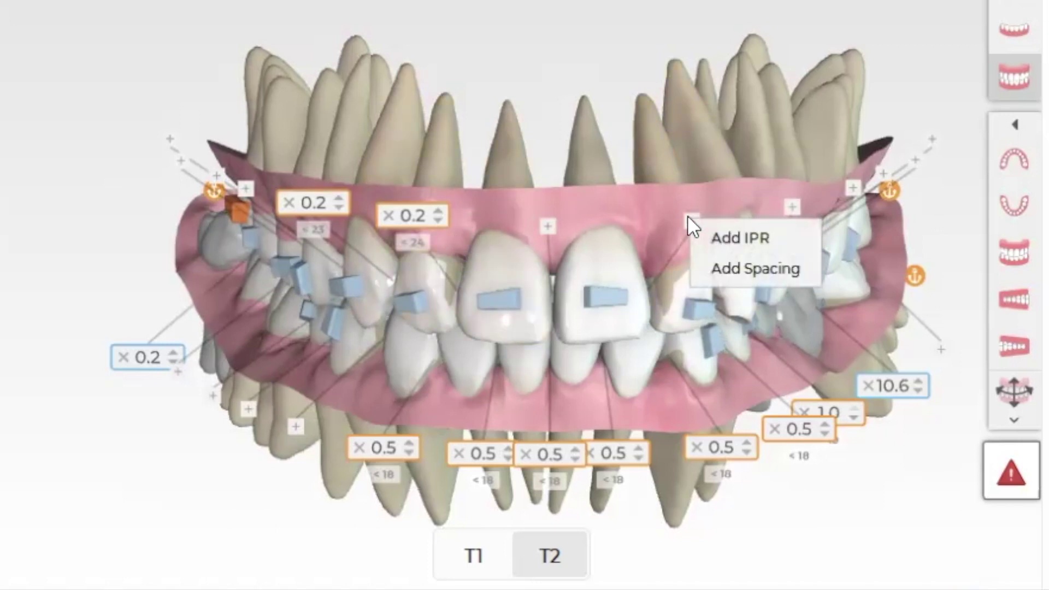
pyautogui.click(704, 234)
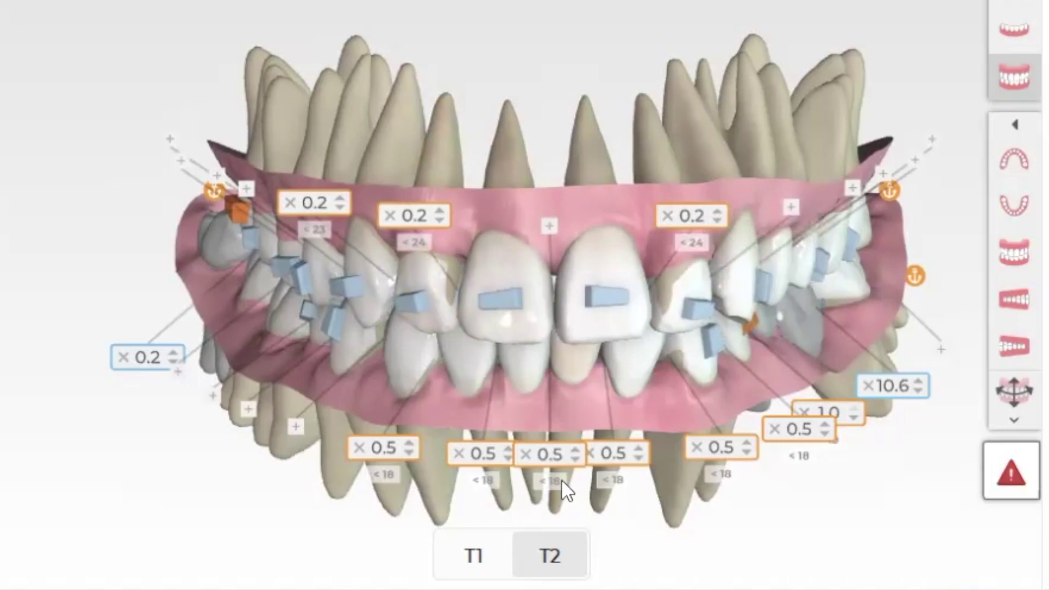
# Step: Compare against the starting stage, then add 0.2 IPR between the upper central incisors
pyautogui.click(485, 555)
pyautogui.click(557, 548)
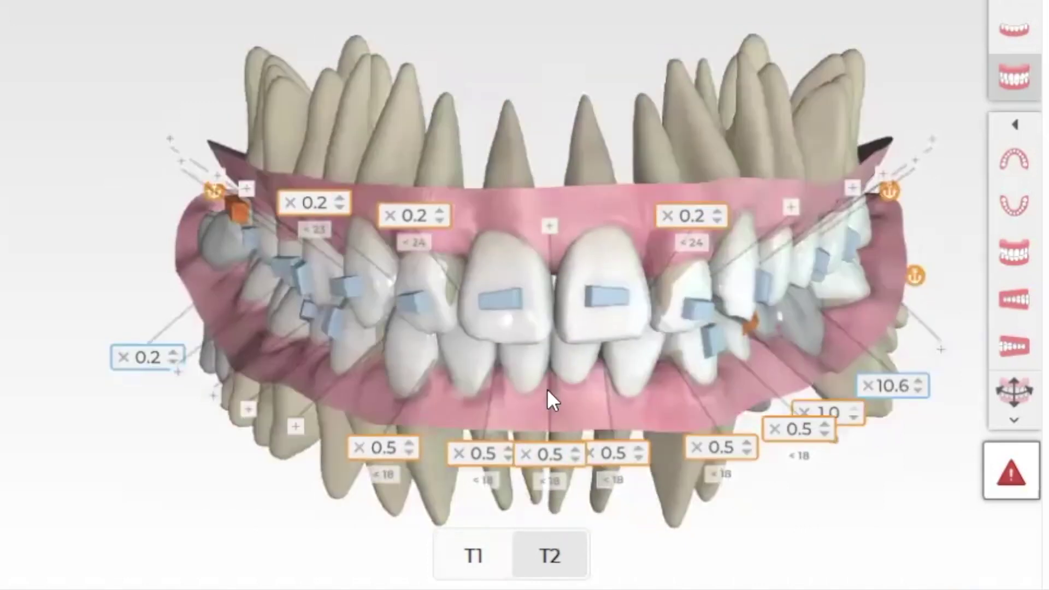
pyautogui.click(548, 221)
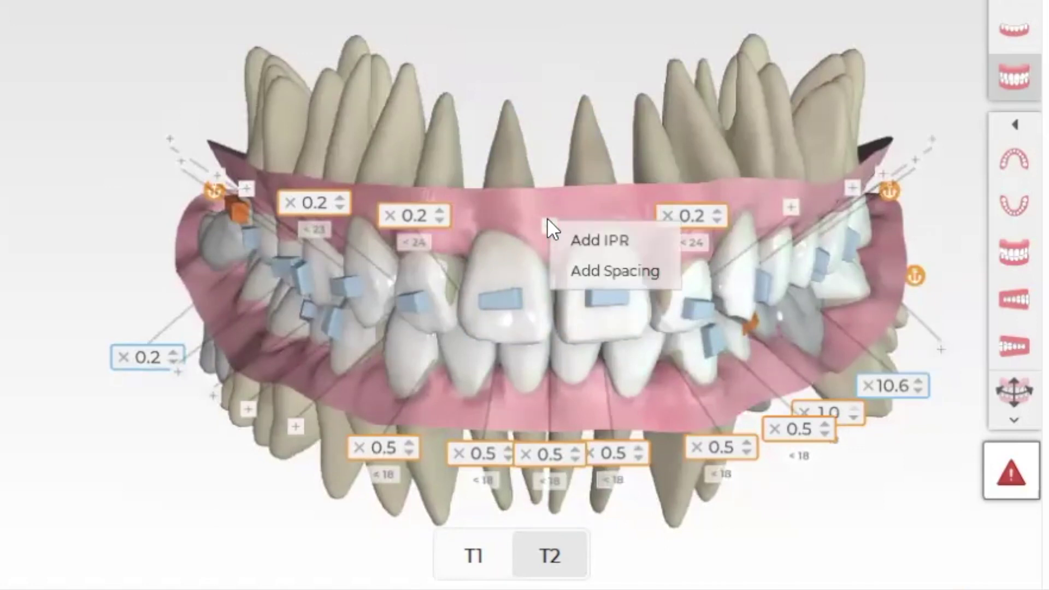
pyautogui.click(555, 240)
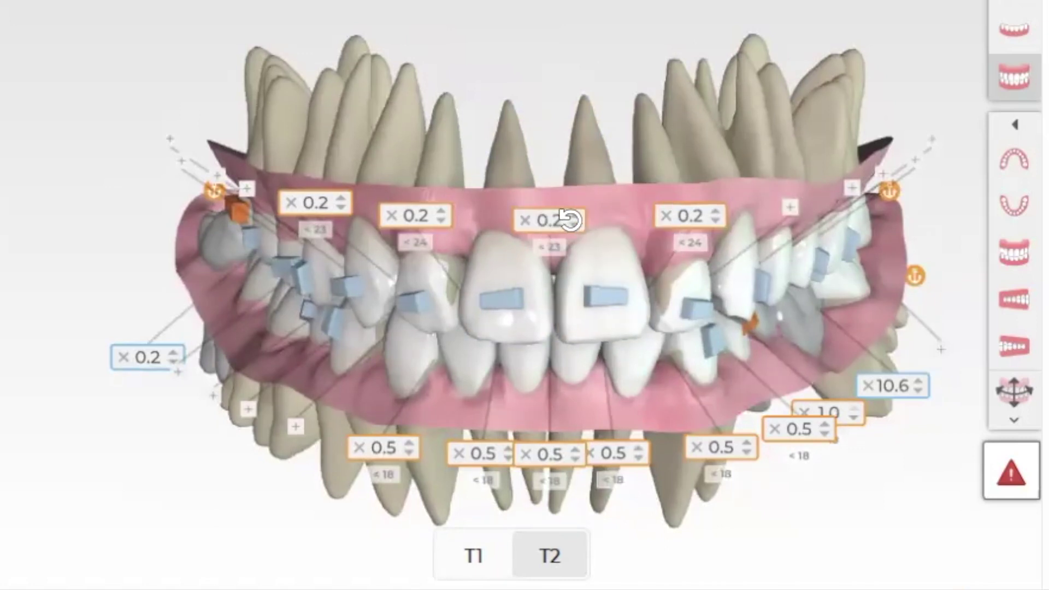
# Step: Lower the central, leftmost, upper-right and remaining upper IPR values from 0.2 to 0.1
pyautogui.click(572, 224)
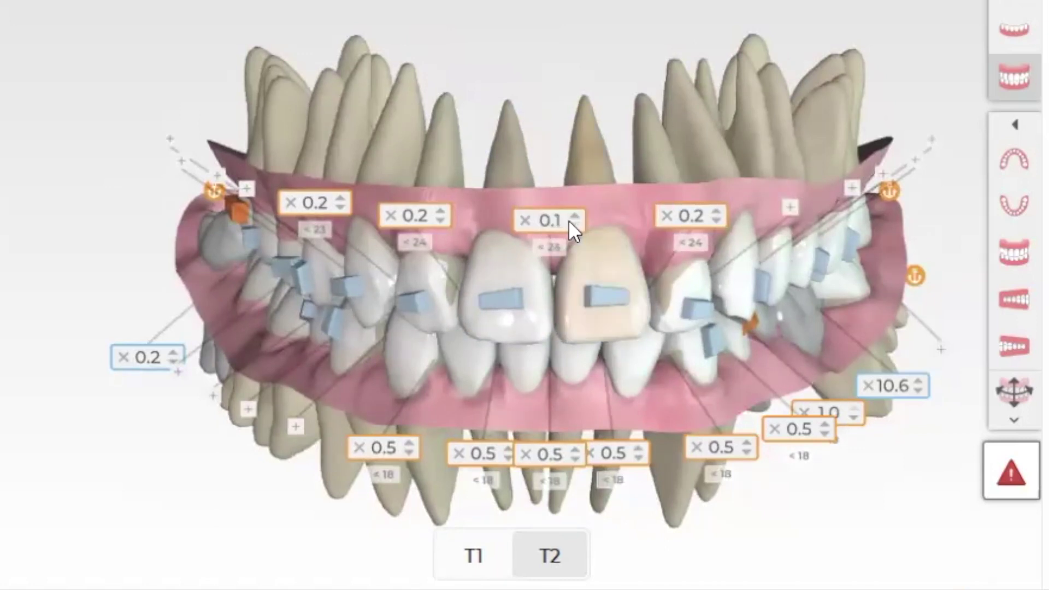
pyautogui.click(333, 204)
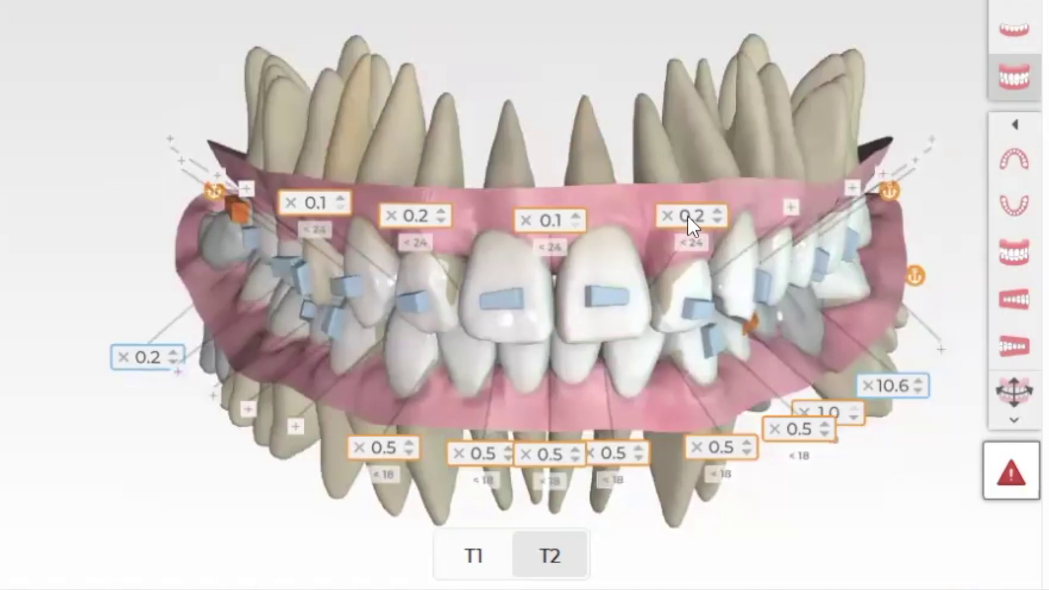
pyautogui.click(714, 218)
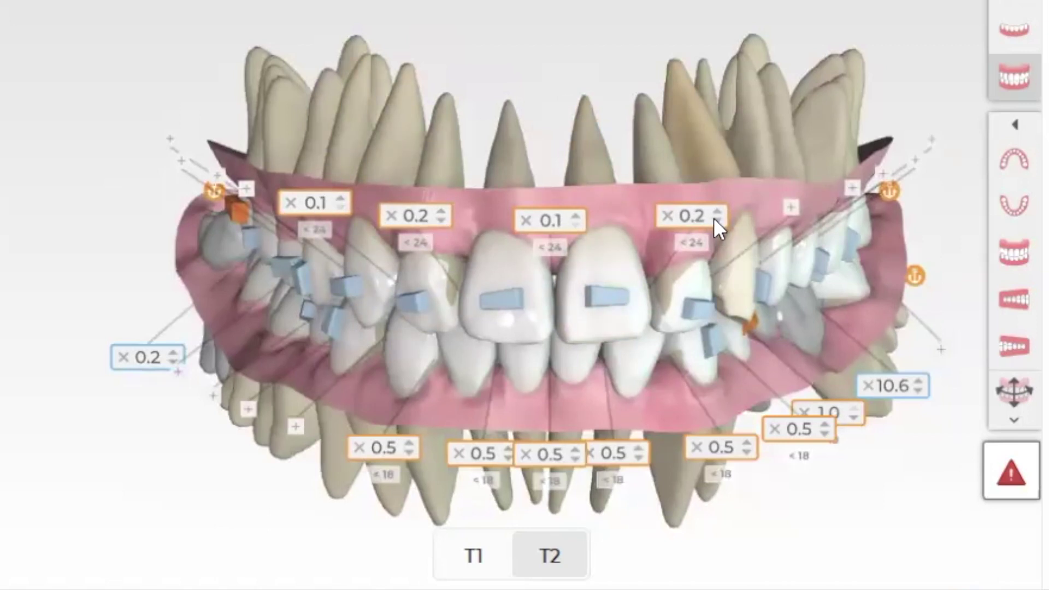
pyautogui.click(439, 212)
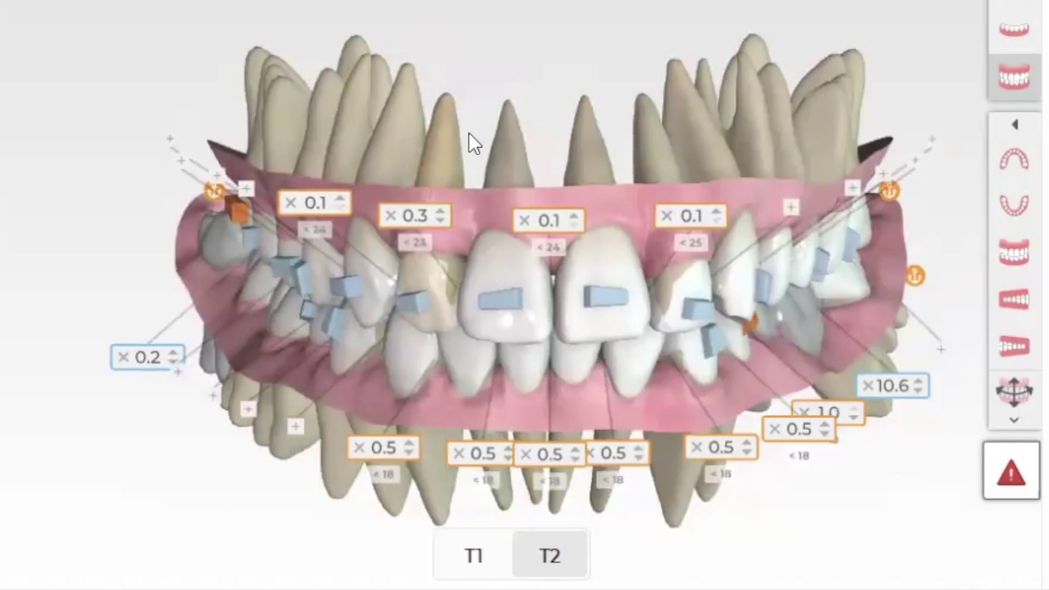
pyautogui.click(437, 220)
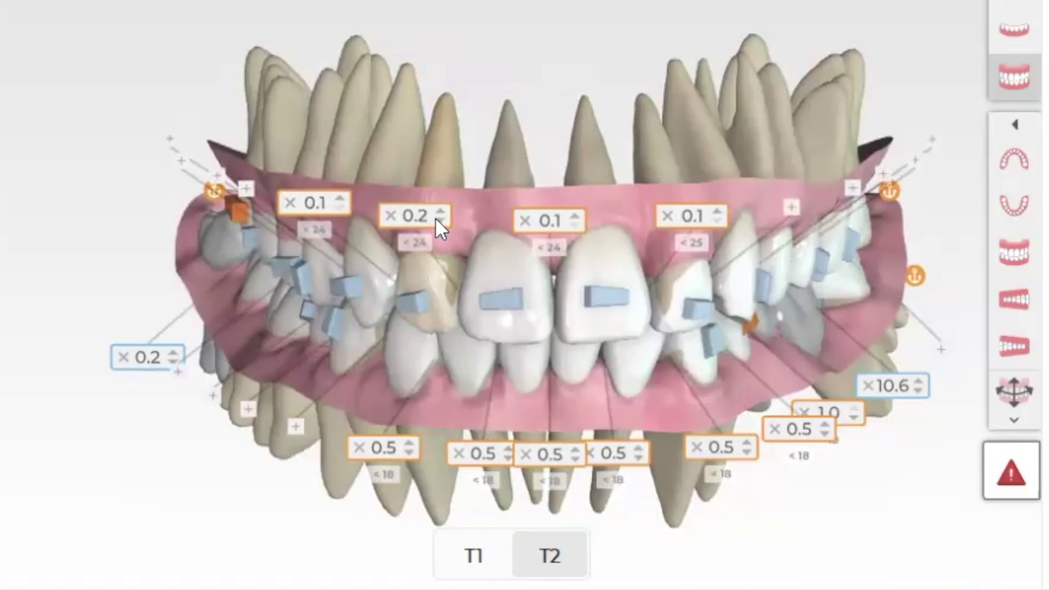
pyautogui.click(438, 221)
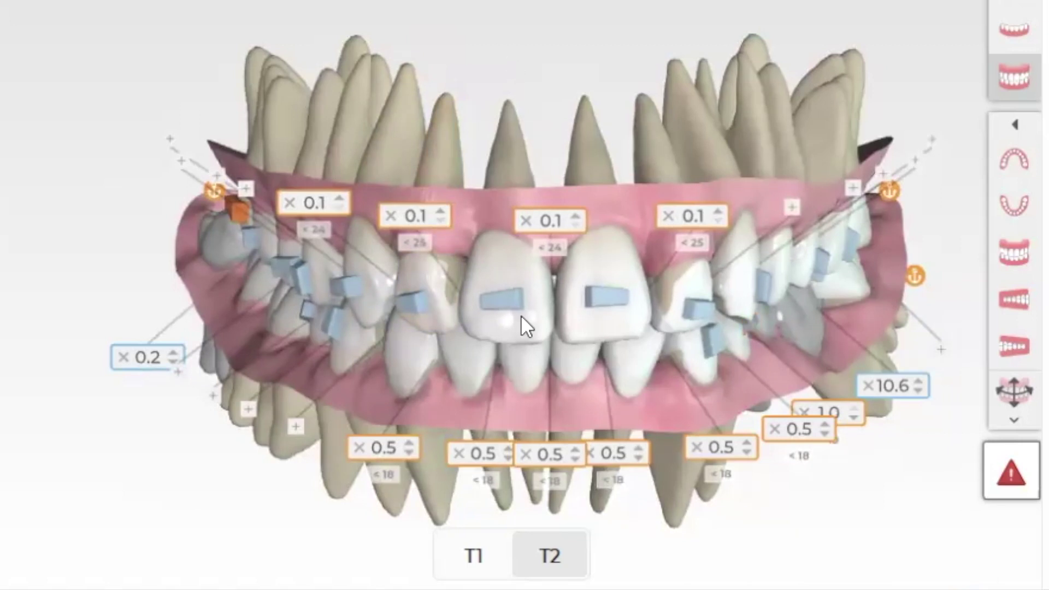
pyautogui.moveTo(674, 504); pyautogui.dragTo(647, 424)
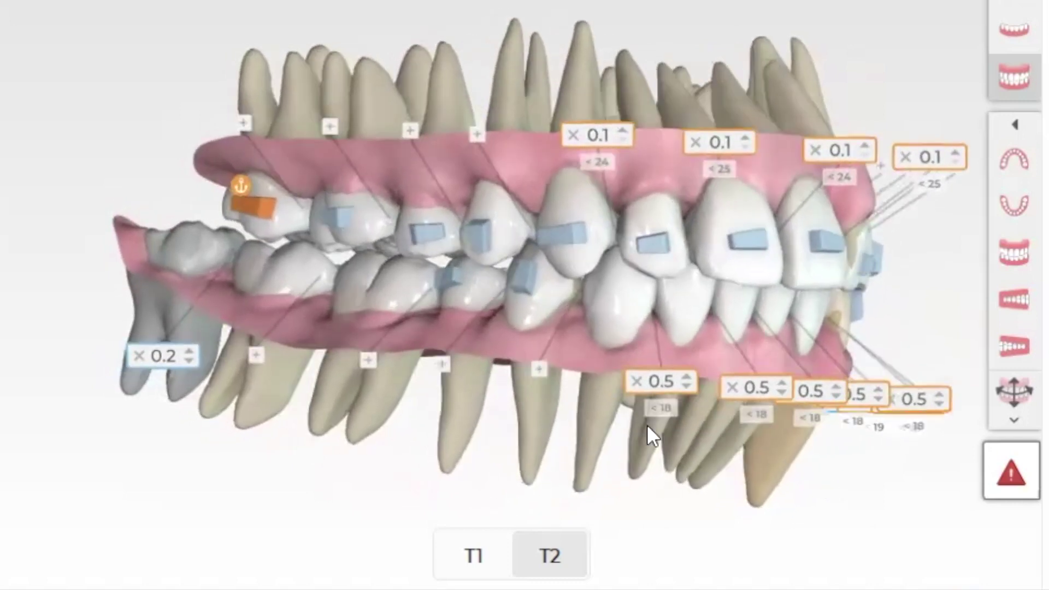
pyautogui.click(133, 350)
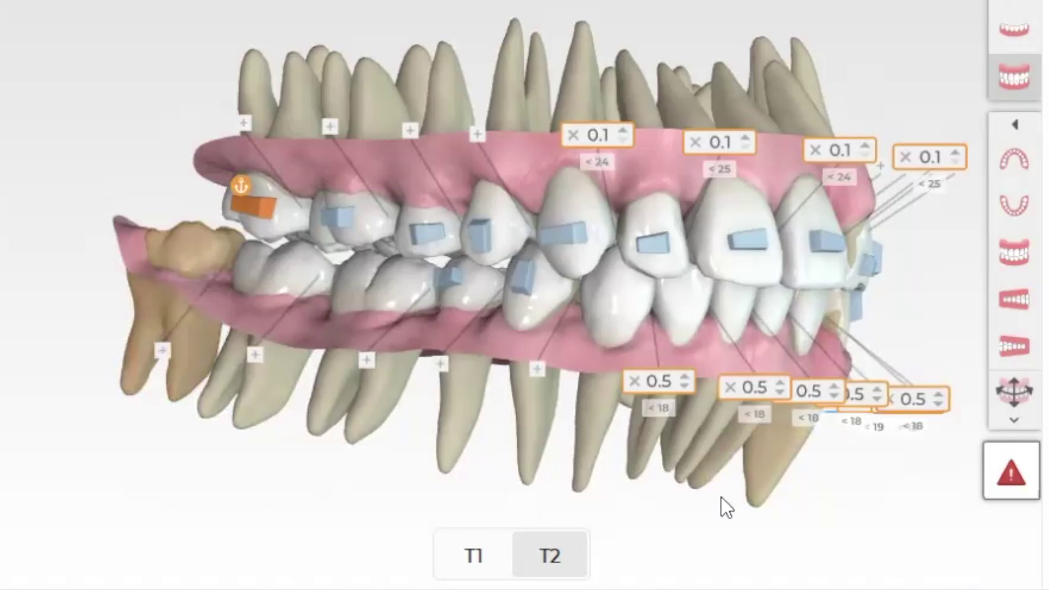
pyautogui.moveTo(721, 507); pyautogui.dragTo(317, 484)
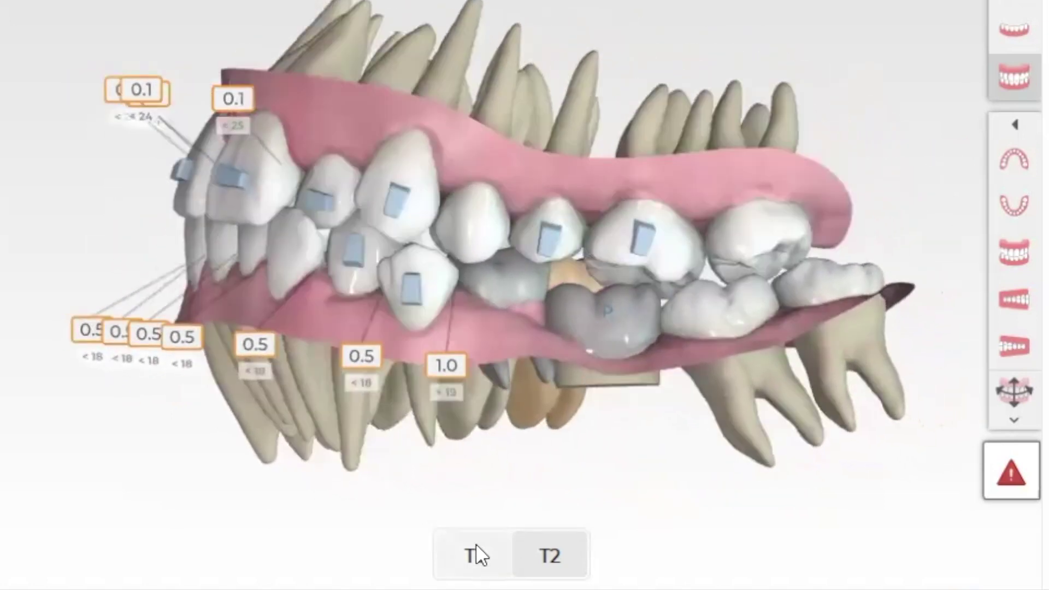
pyautogui.click(553, 552)
pyautogui.click(473, 563)
pyautogui.click(579, 557)
pyautogui.click(485, 565)
pyautogui.click(547, 562)
pyautogui.click(459, 571)
pyautogui.click(583, 557)
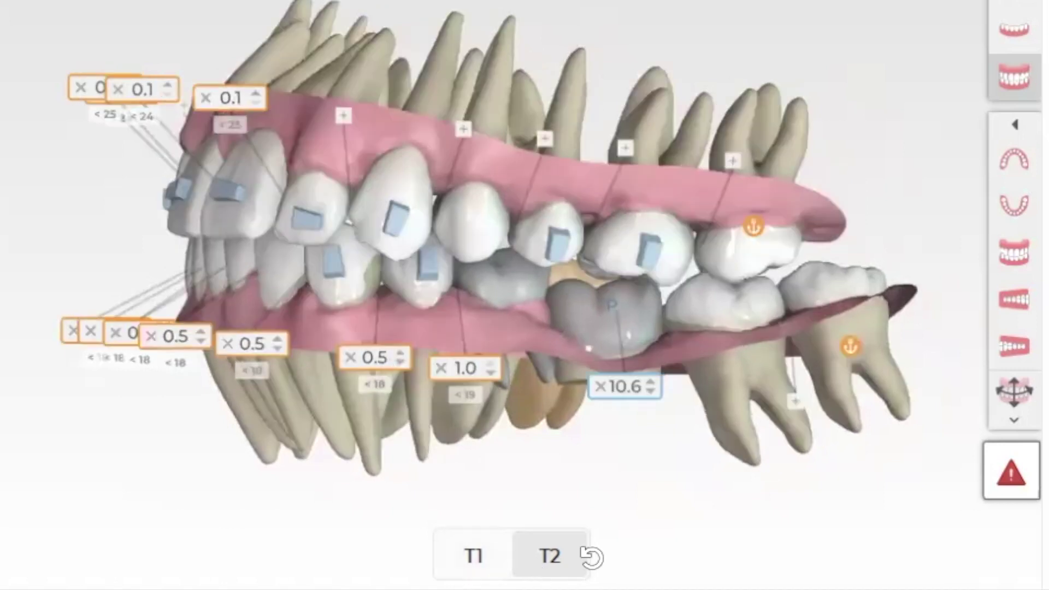
pyautogui.click(470, 562)
pyautogui.click(574, 562)
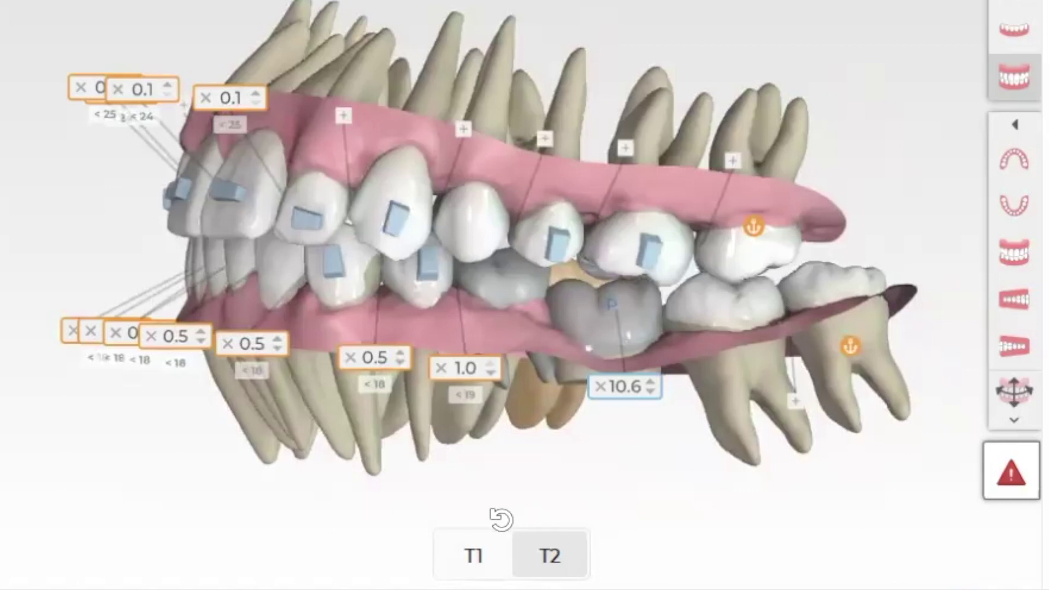
pyautogui.click(490, 563)
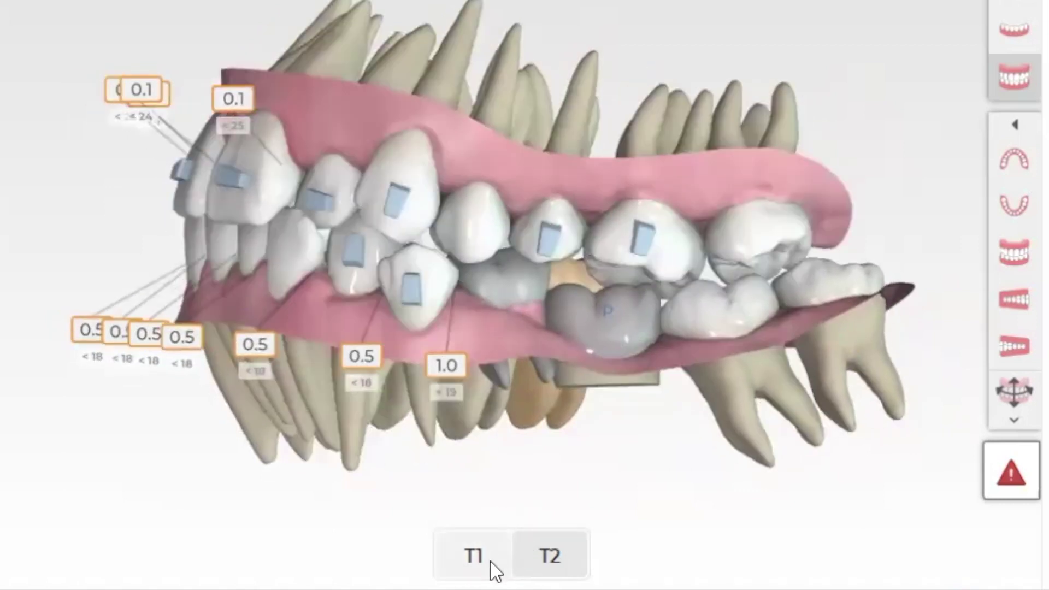
pyautogui.click(564, 553)
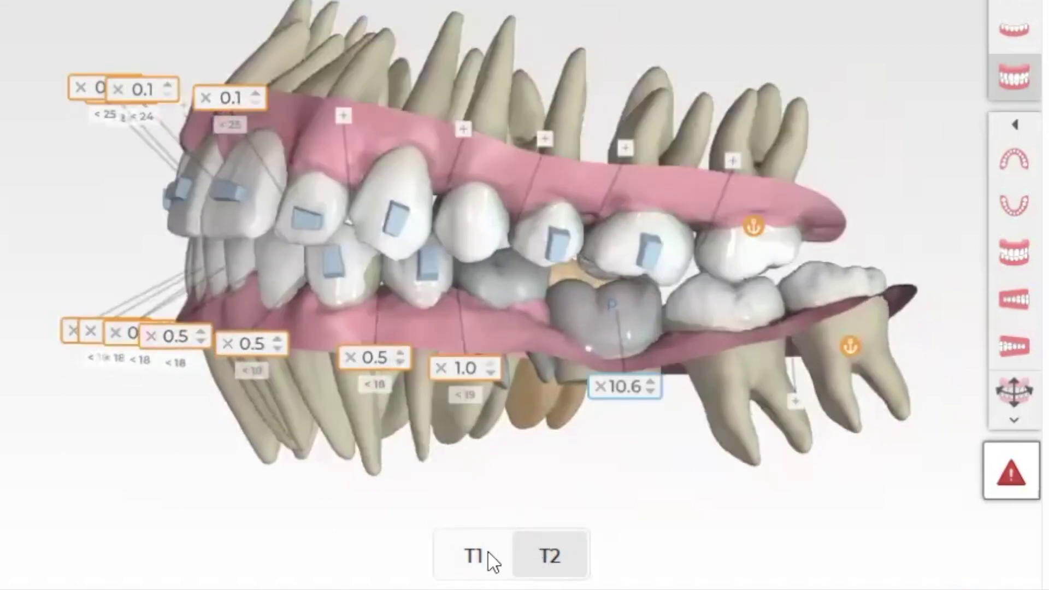
pyautogui.click(486, 558)
pyautogui.click(547, 556)
pyautogui.click(467, 557)
pyautogui.click(576, 558)
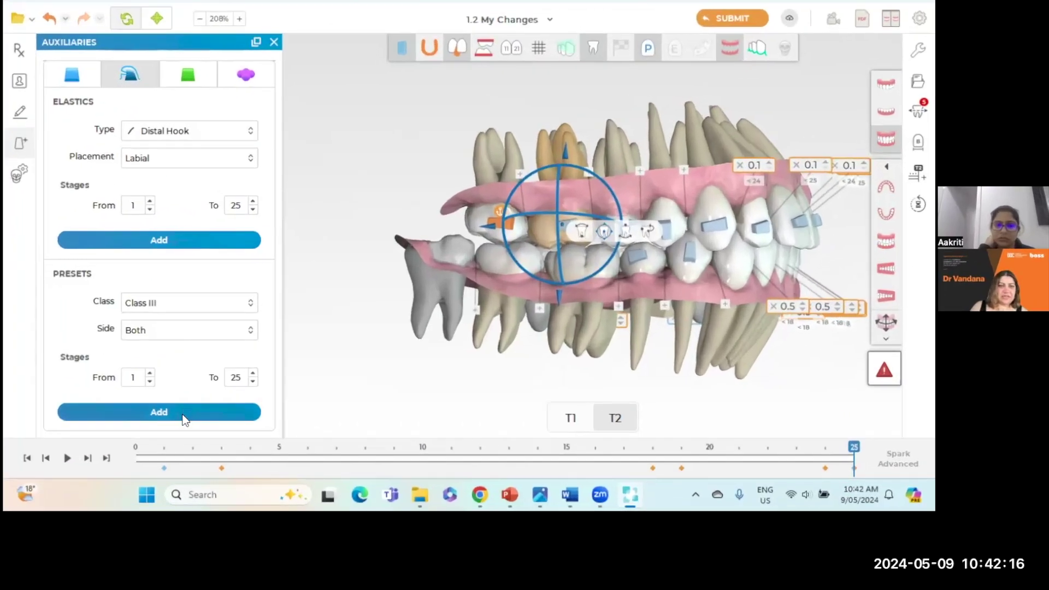
# Step: Add the Class III elastics preset on both sides for stages 1–25
pyautogui.click(184, 414)
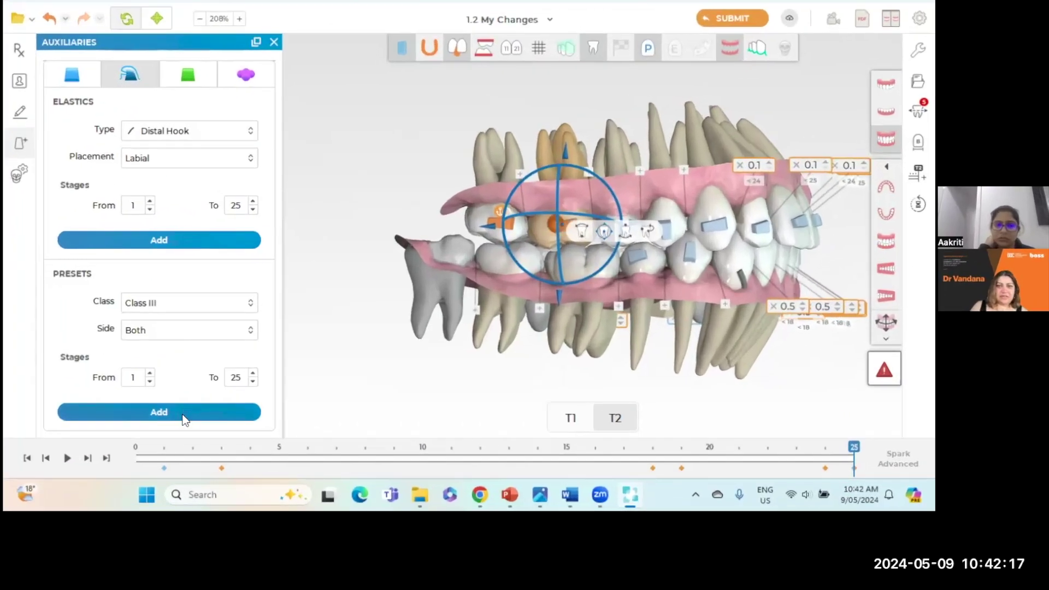
pyautogui.click(571, 418)
pyautogui.click(612, 419)
pyautogui.click(659, 403)
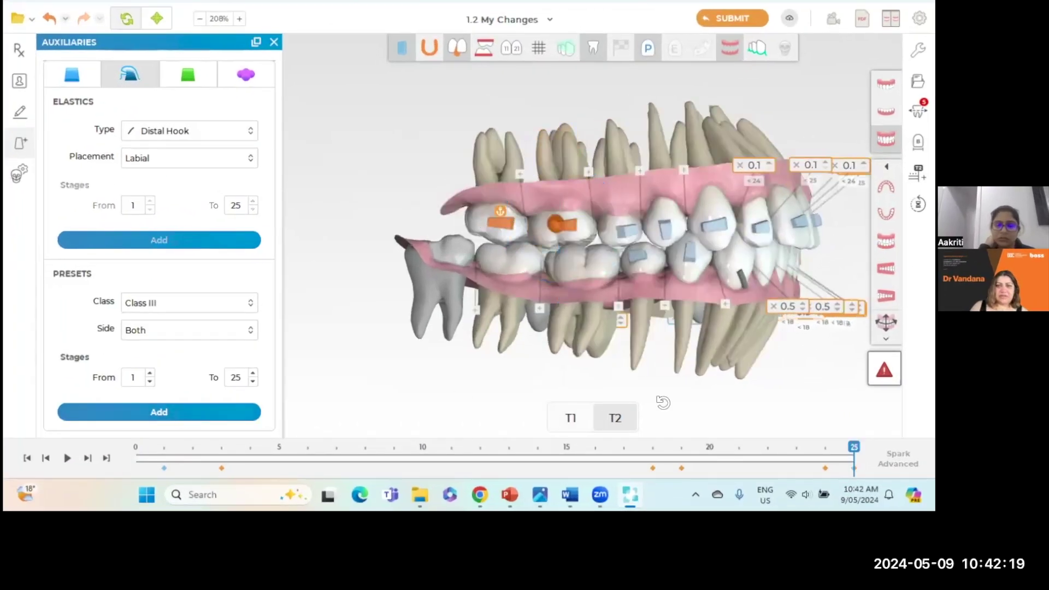
# Step: Delete the unwanted elastic hooks, including a mistakenly added one
pyautogui.click(553, 226)
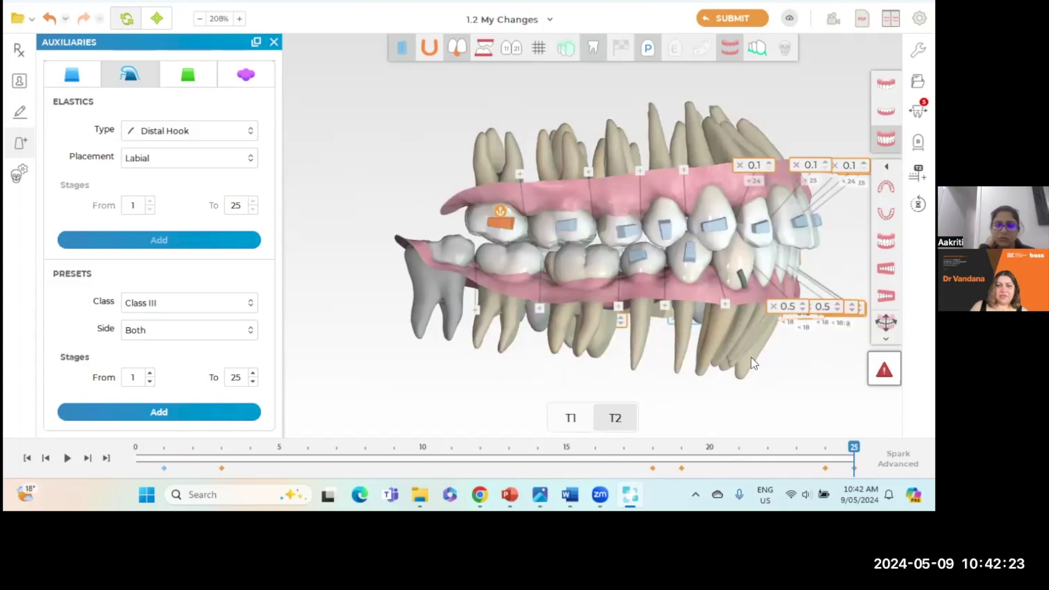
pyautogui.moveTo(833, 270); pyautogui.dragTo(554, 257)
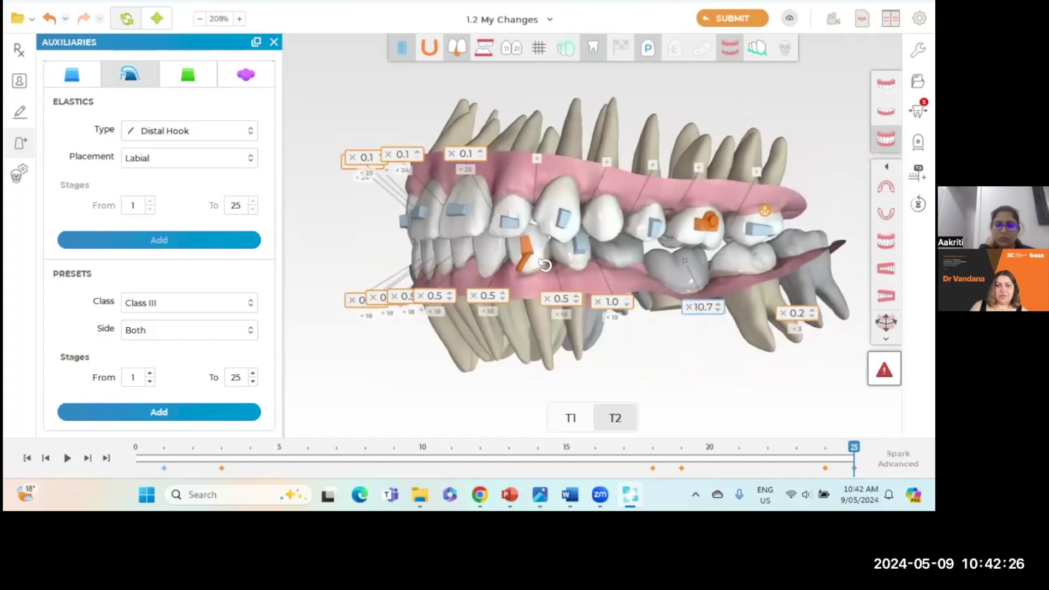
pyautogui.click(711, 219)
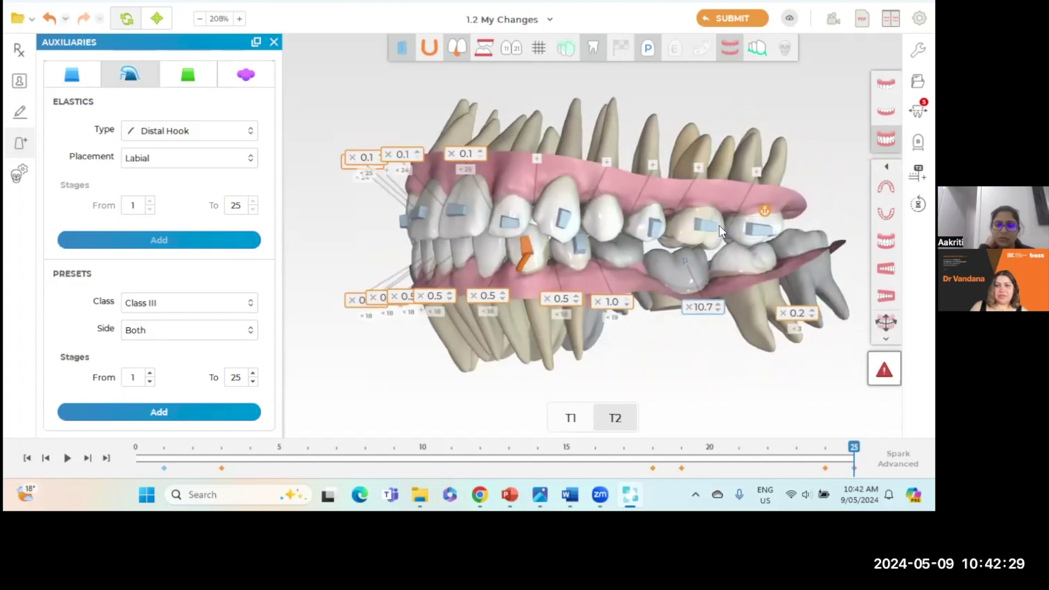
pyautogui.moveTo(673, 350); pyautogui.dragTo(660, 352)
pyautogui.click(622, 235)
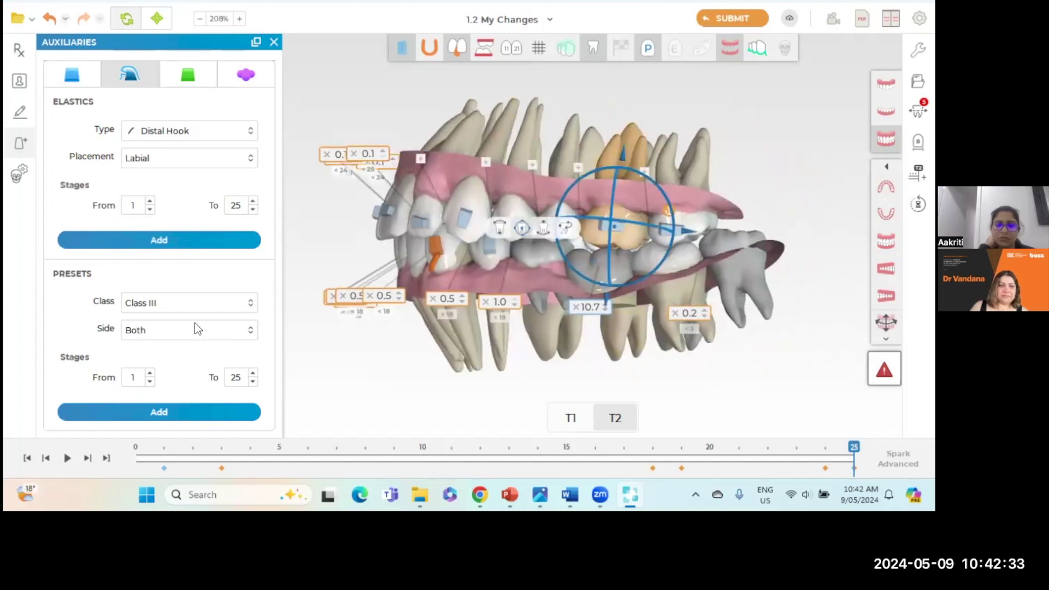
pyautogui.click(162, 235)
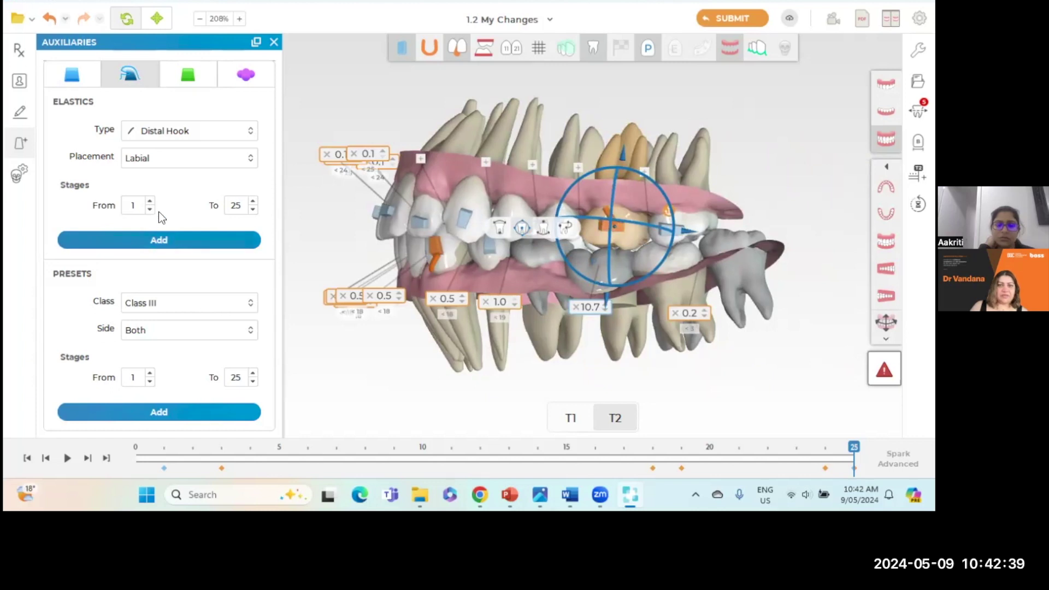
pyautogui.press('super+z')
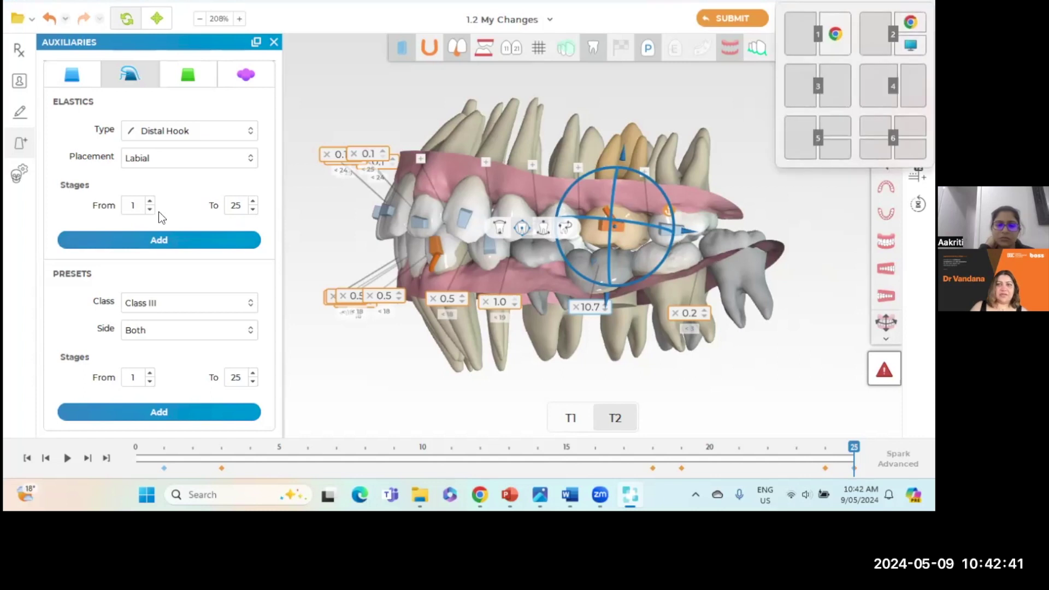
pyautogui.click(612, 219)
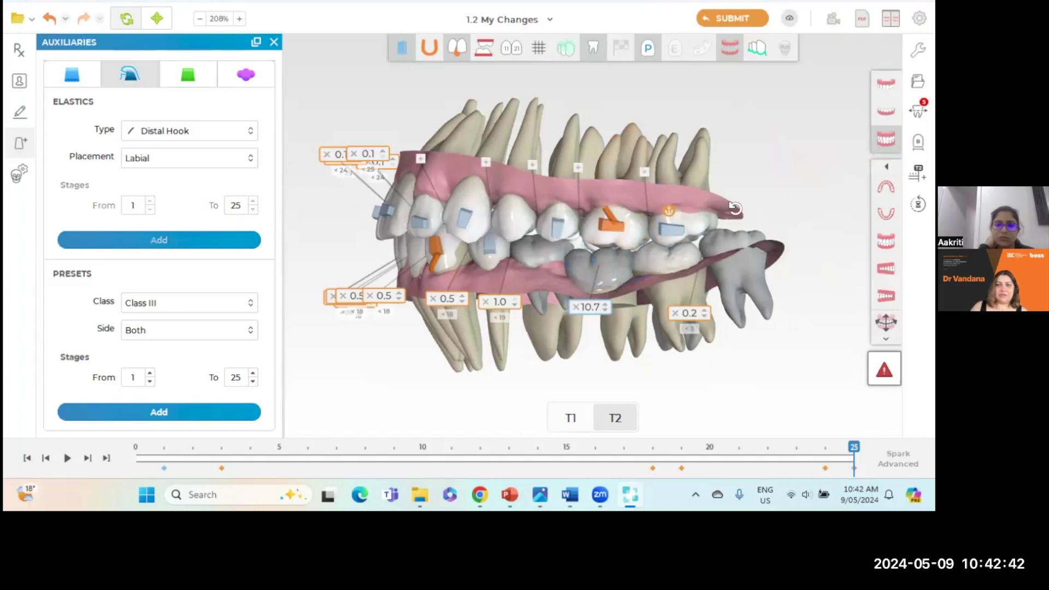
pyautogui.rightClick(606, 212)
pyautogui.click(622, 225)
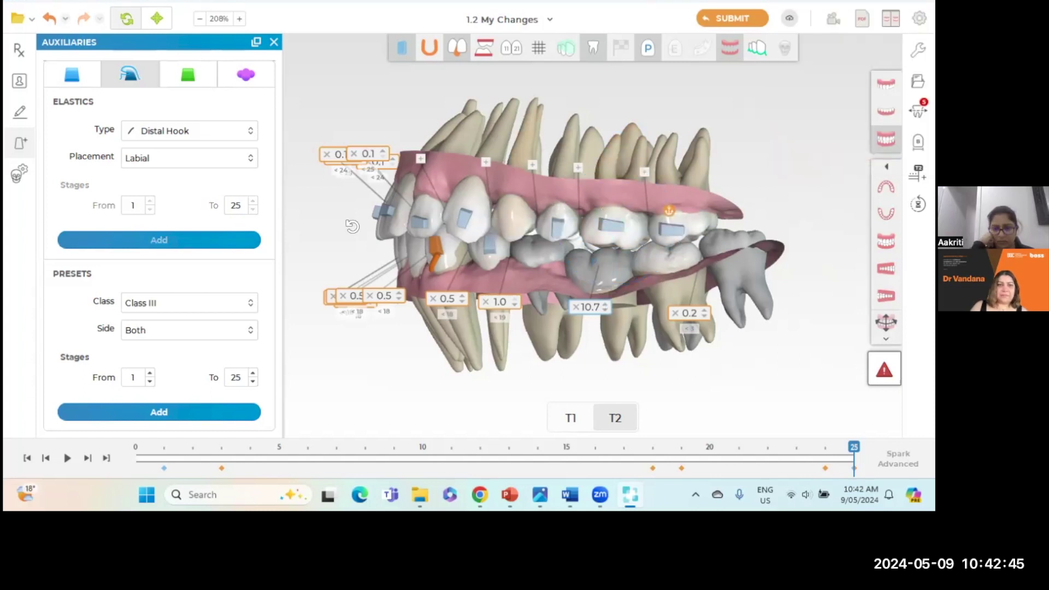
# Step: Set the elastics type to Mesial Hook and add it to the upper tooth
pyautogui.click(215, 131)
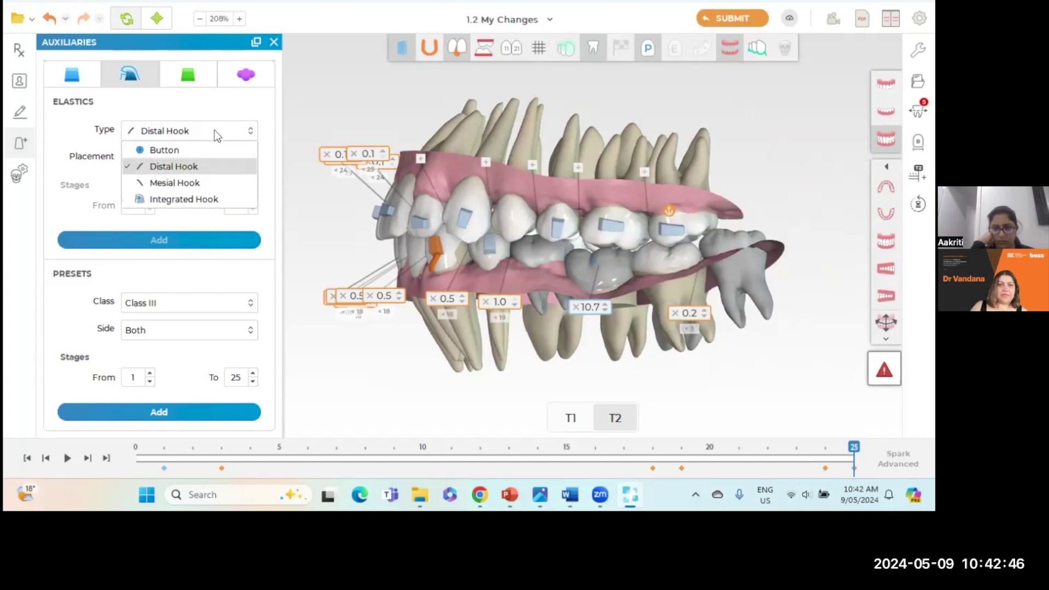
pyautogui.click(203, 183)
pyautogui.click(628, 221)
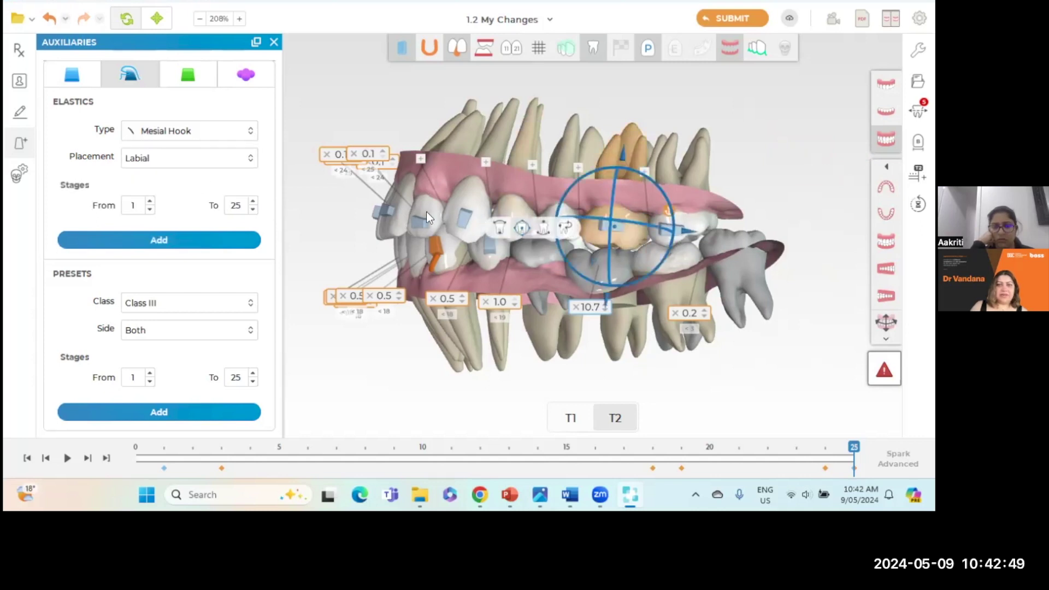
pyautogui.click(216, 238)
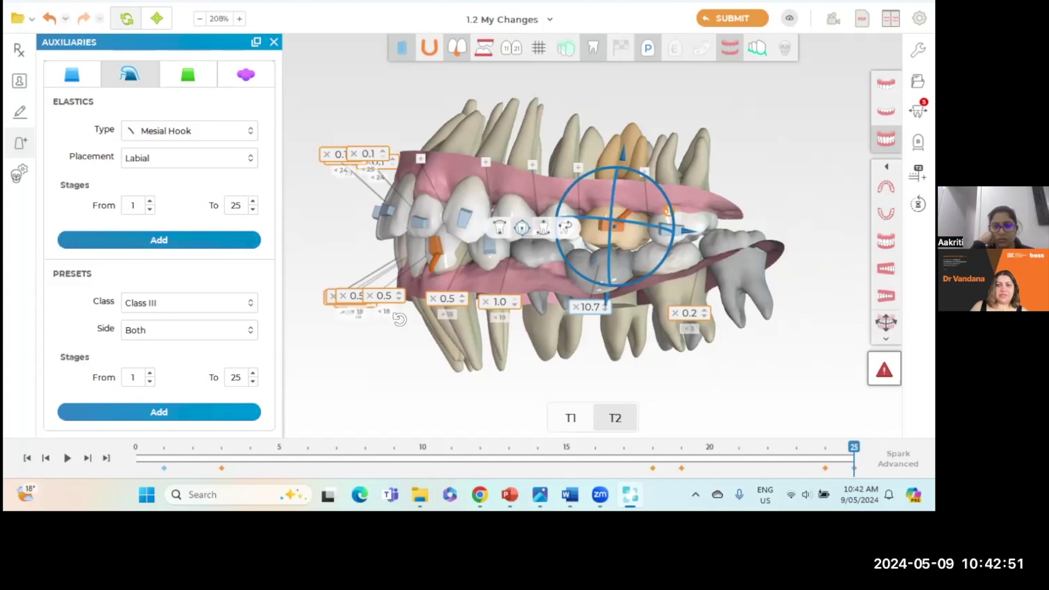
# Step: Check the other side of the arch and show the initial stage
pyautogui.click(356, 377)
pyautogui.moveTo(335, 375); pyautogui.dragTo(608, 310)
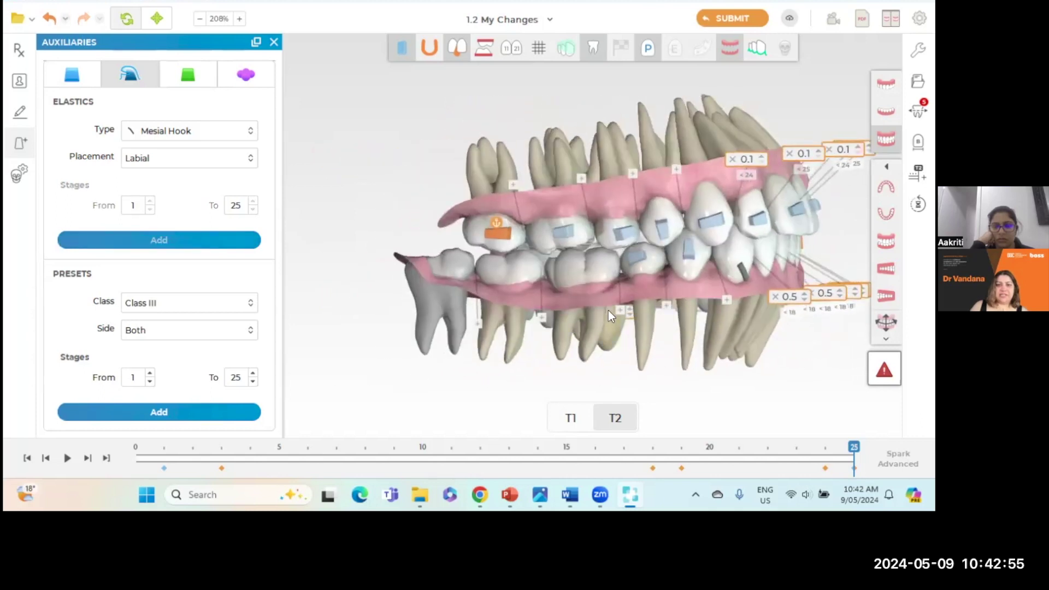
pyautogui.click(546, 238)
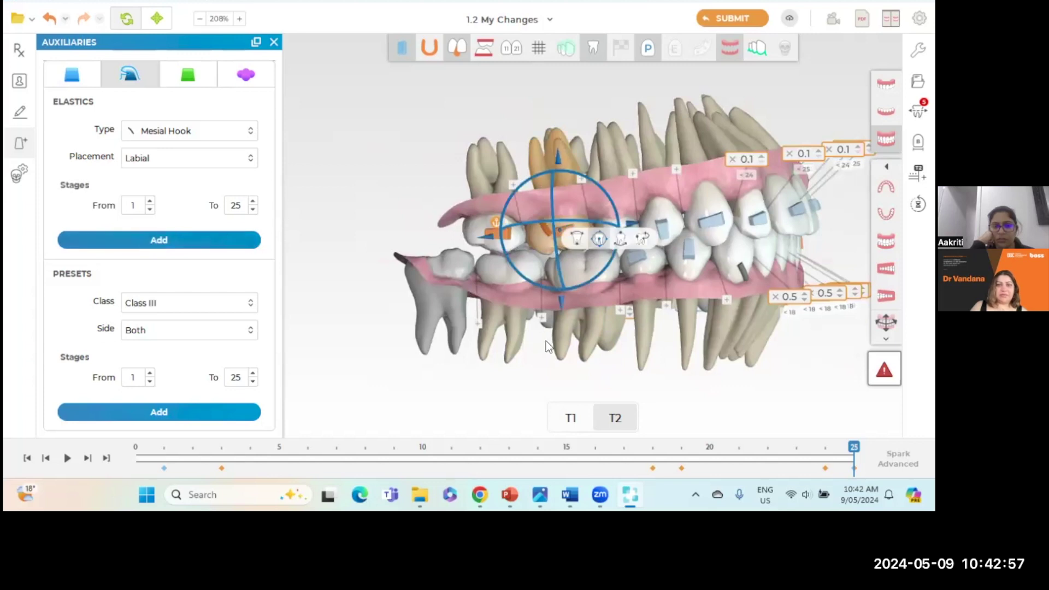
pyautogui.click(742, 377)
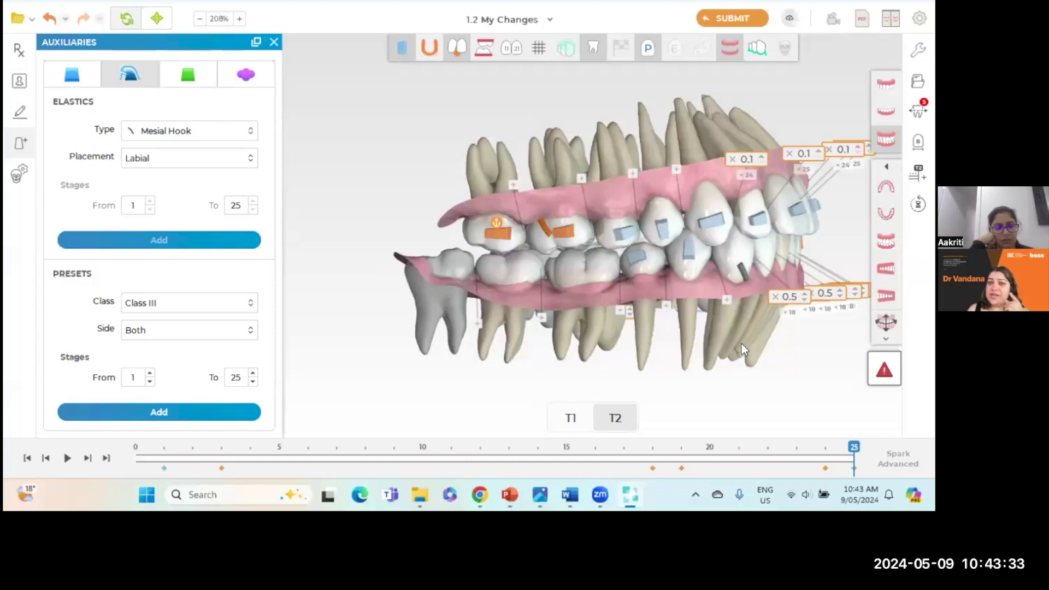
pyautogui.click(568, 418)
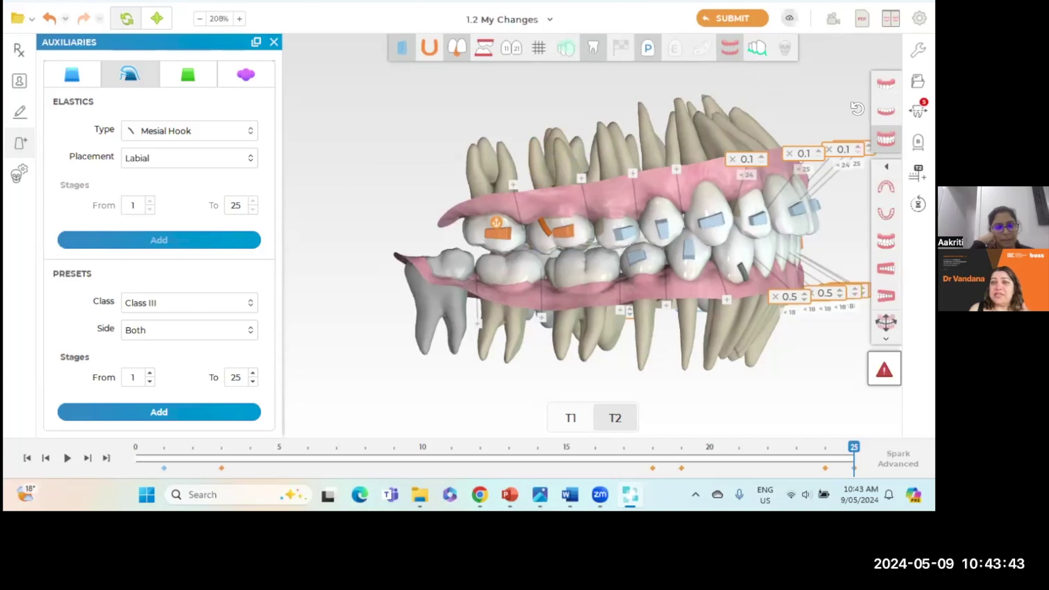
pyautogui.click(886, 110)
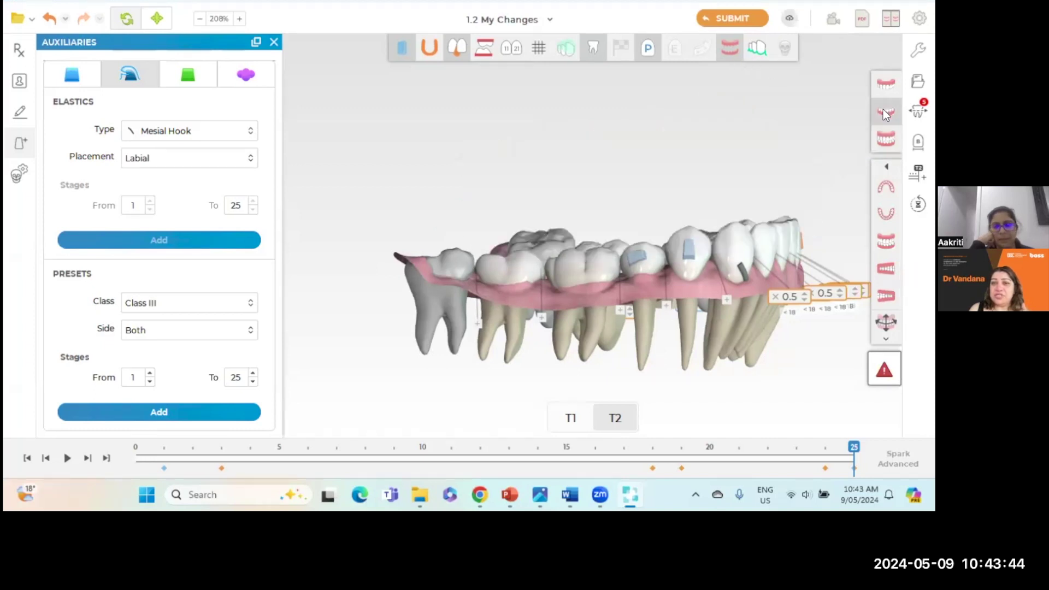
pyautogui.click(882, 213)
pyautogui.click(565, 47)
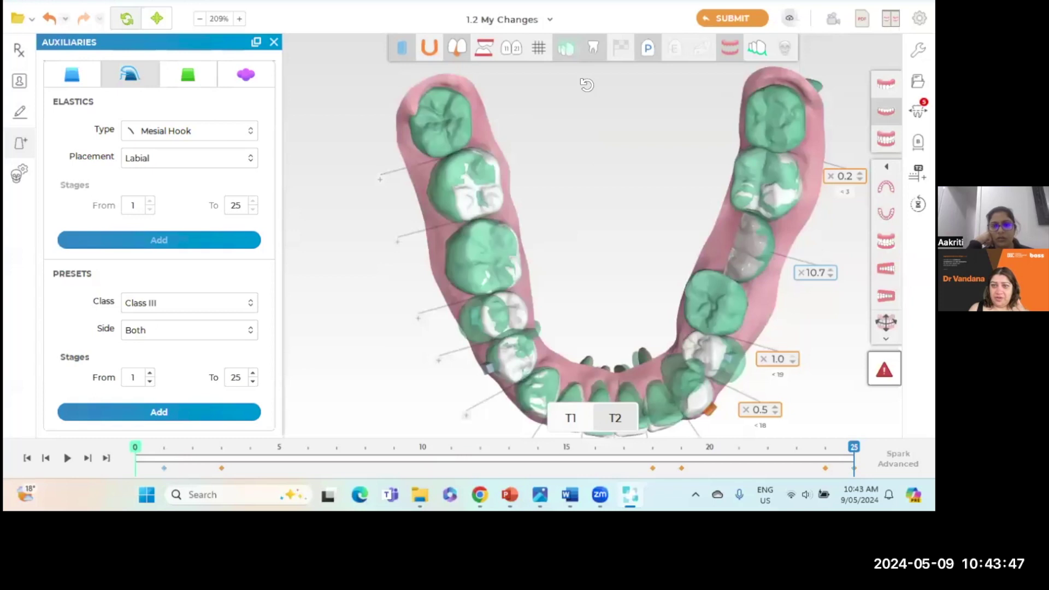
pyautogui.click(886, 185)
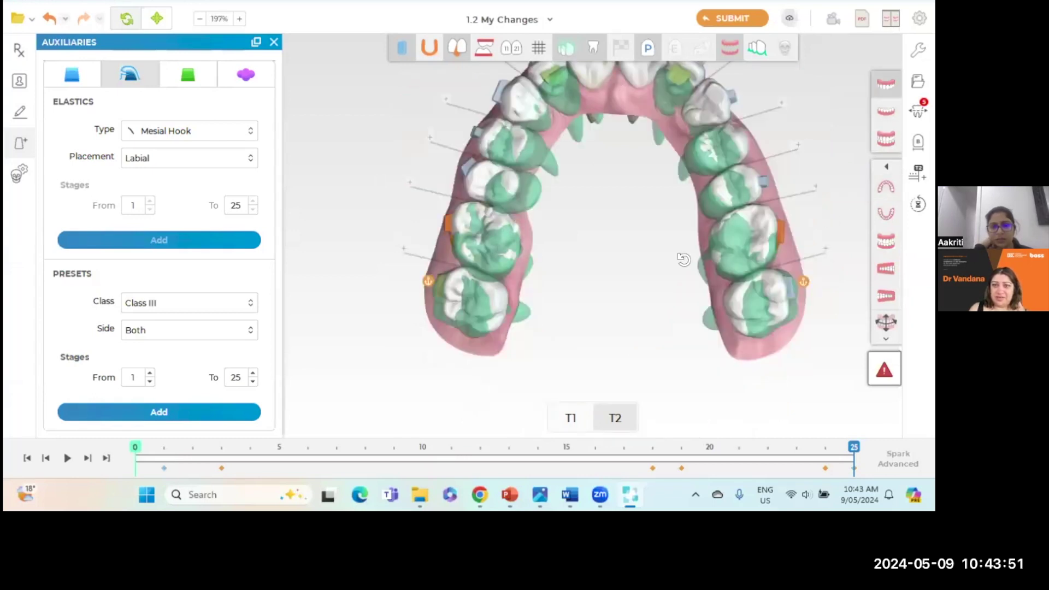
pyautogui.click(887, 240)
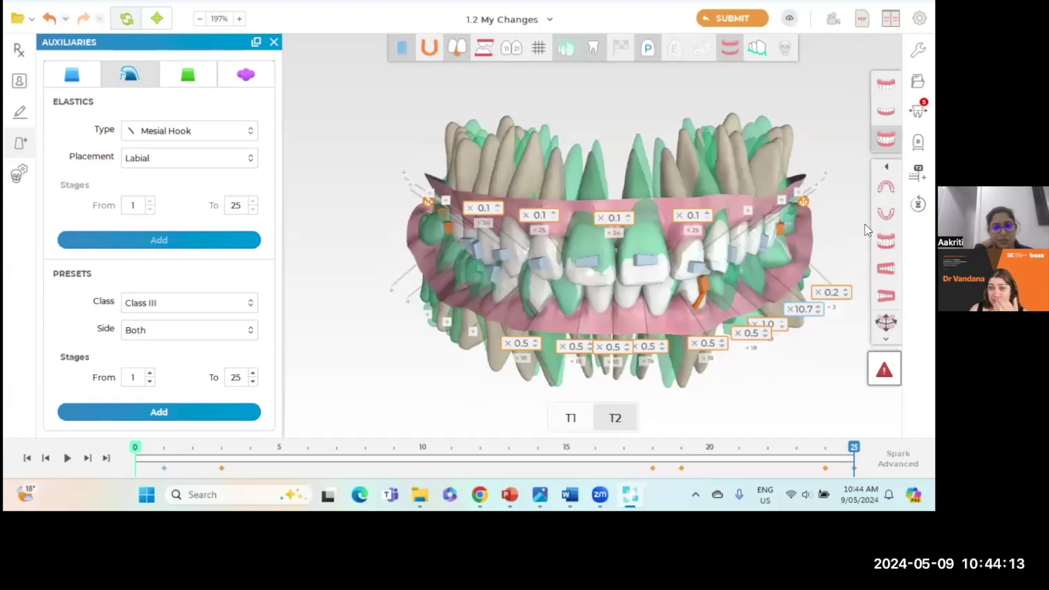
pyautogui.click(886, 187)
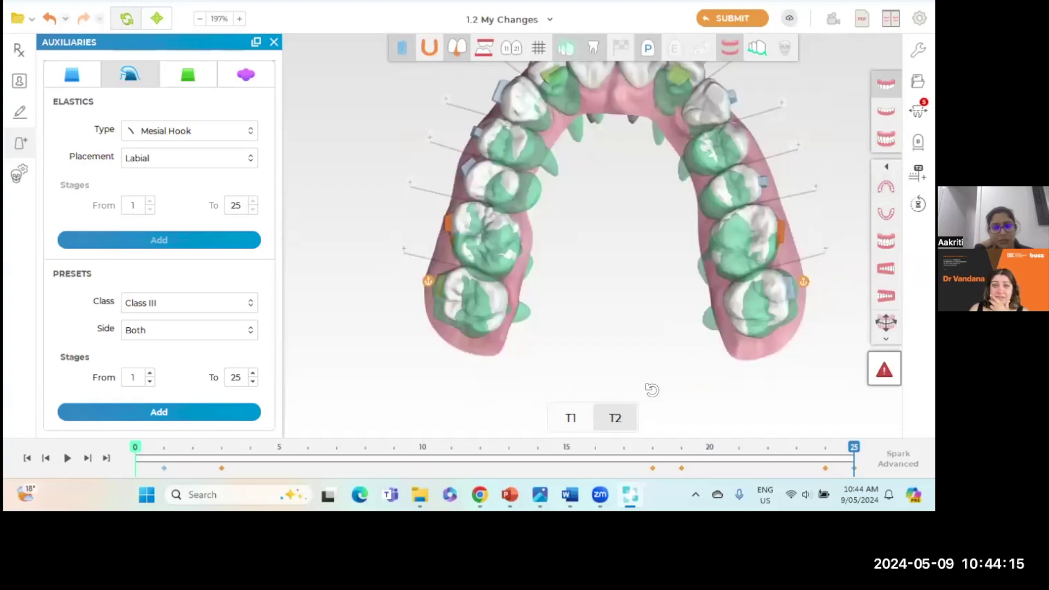
pyautogui.click(573, 418)
pyautogui.click(594, 413)
pyautogui.click(464, 163)
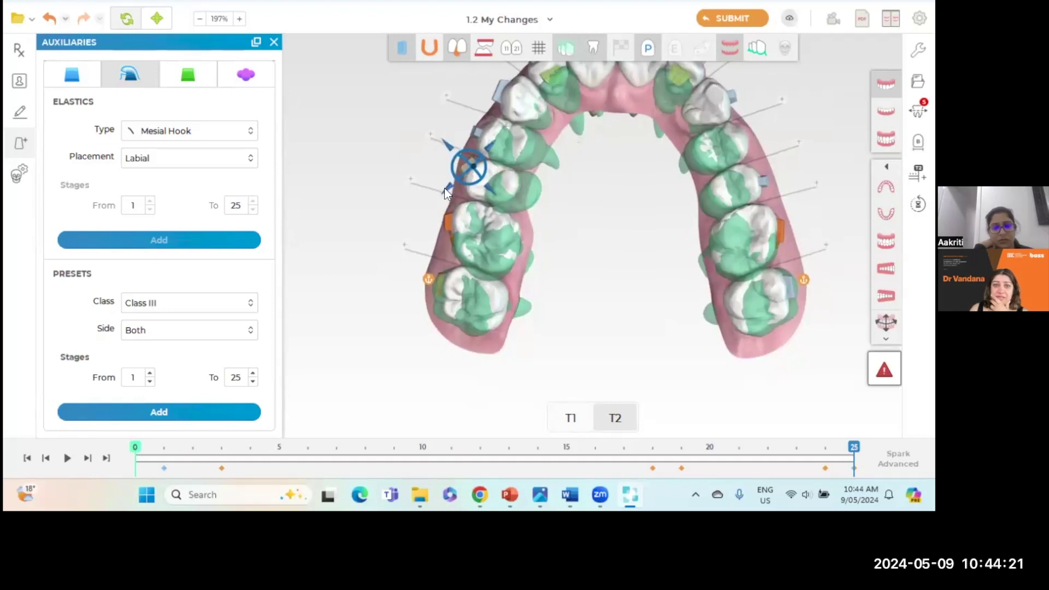
pyautogui.moveTo(444, 182); pyautogui.dragTo(633, 204)
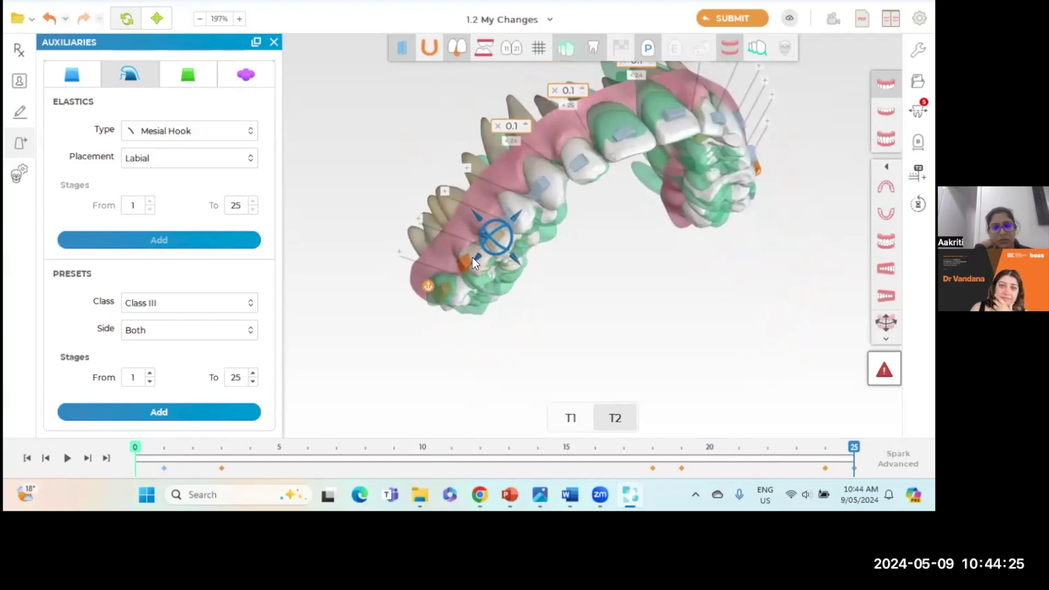
pyautogui.moveTo(472, 257); pyautogui.dragTo(538, 238)
pyautogui.click(622, 254)
pyautogui.click(572, 418)
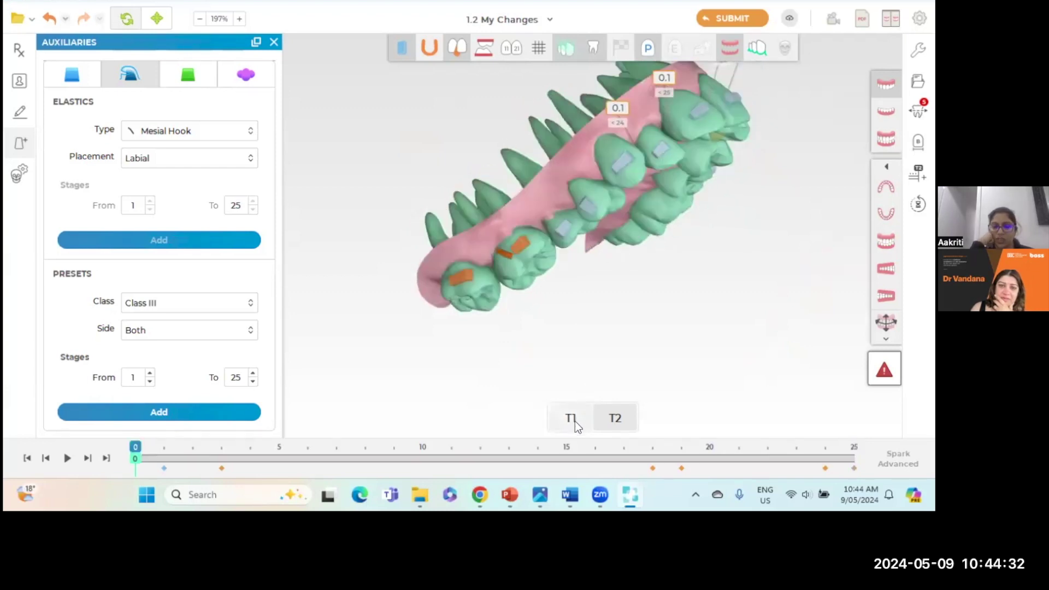
pyautogui.click(615, 419)
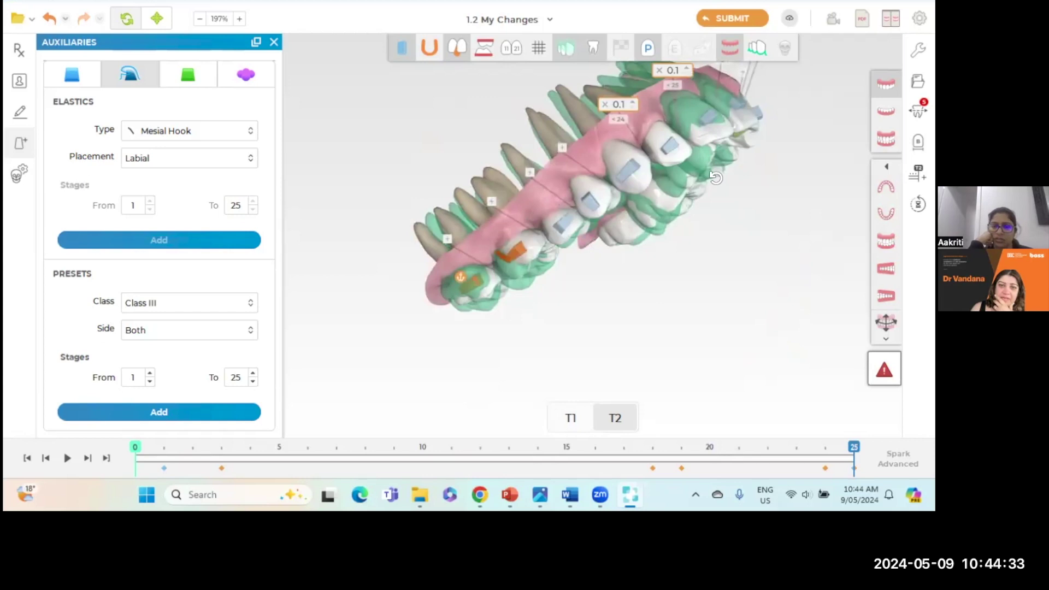
pyautogui.click(882, 184)
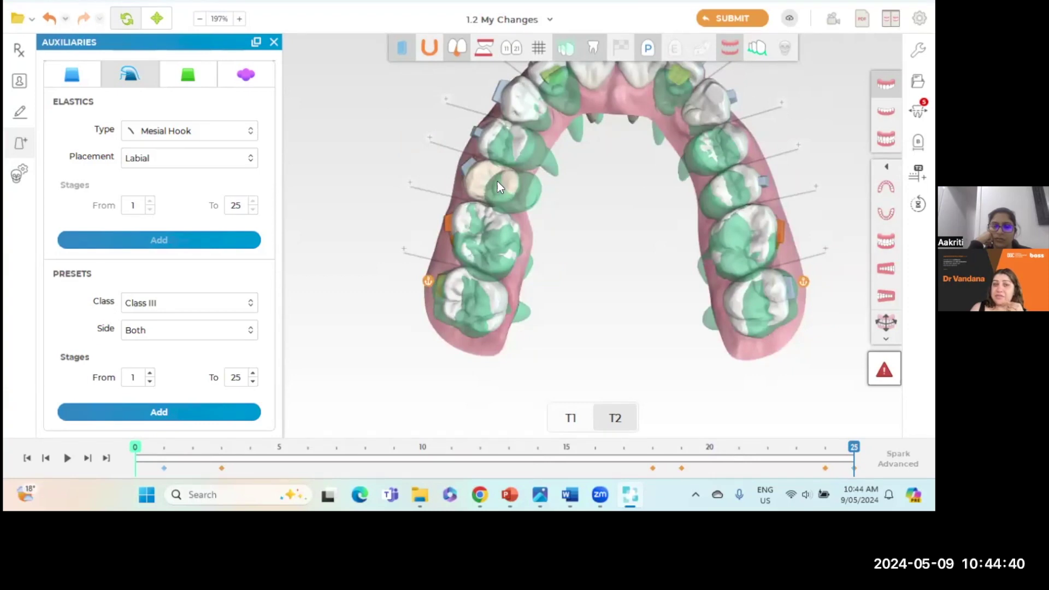
pyautogui.moveTo(851, 450)
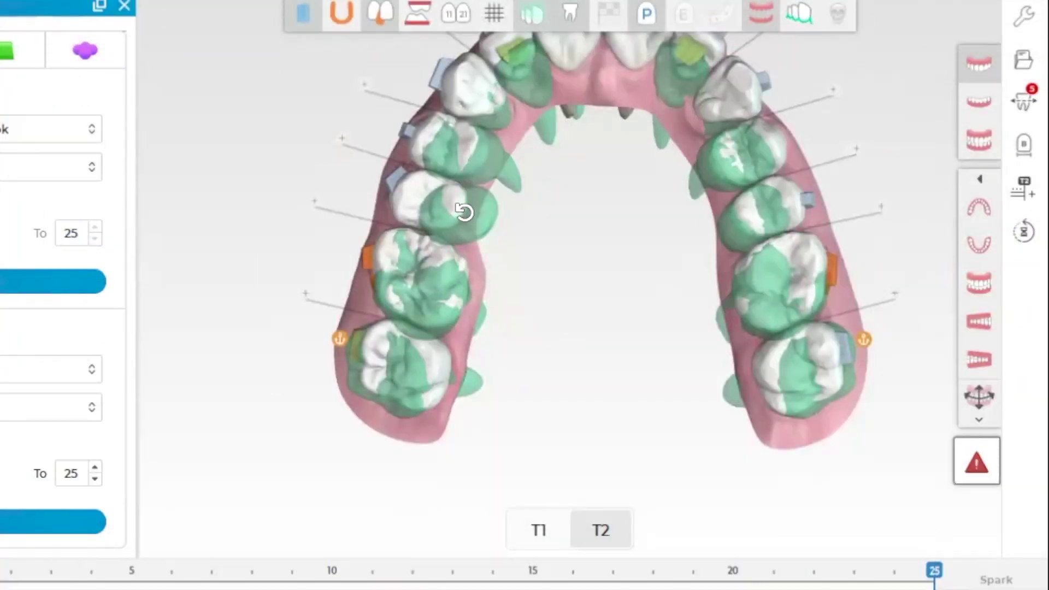
pyautogui.click(976, 283)
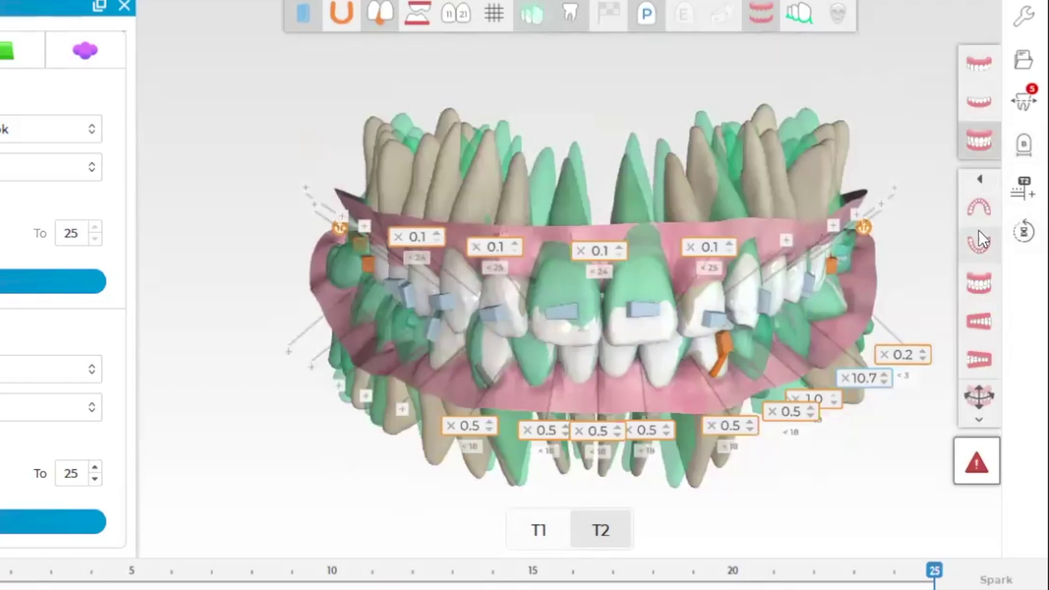
pyautogui.click(977, 206)
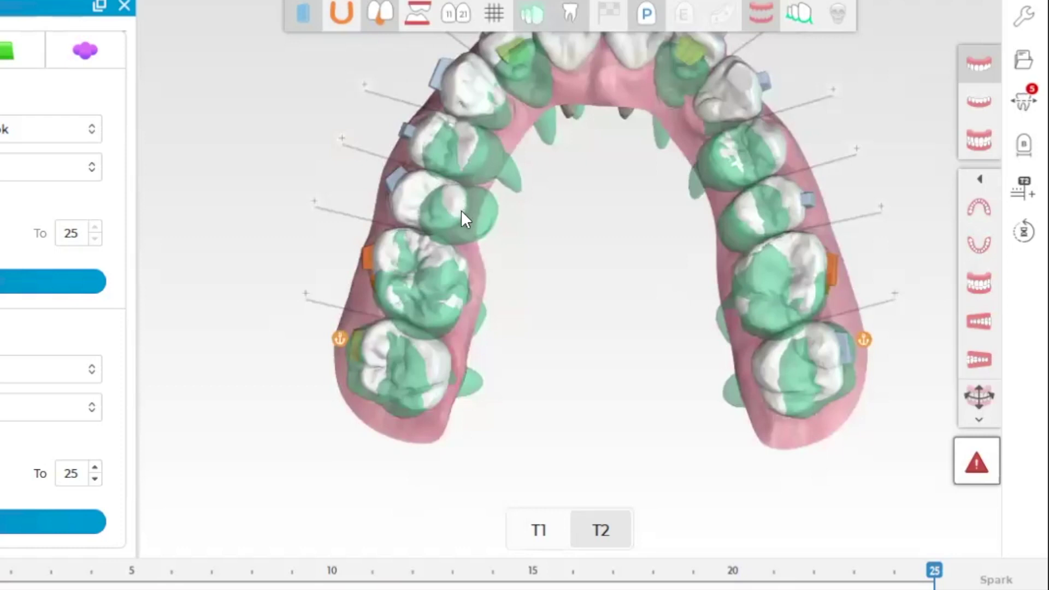
pyautogui.click(976, 282)
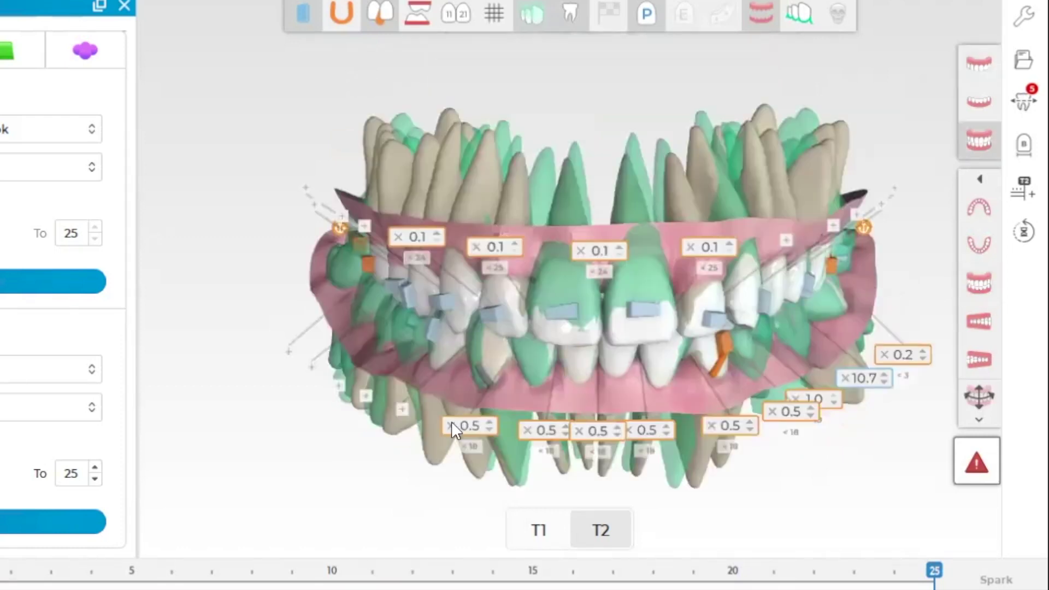
pyautogui.moveTo(451, 422); pyautogui.dragTo(544, 353)
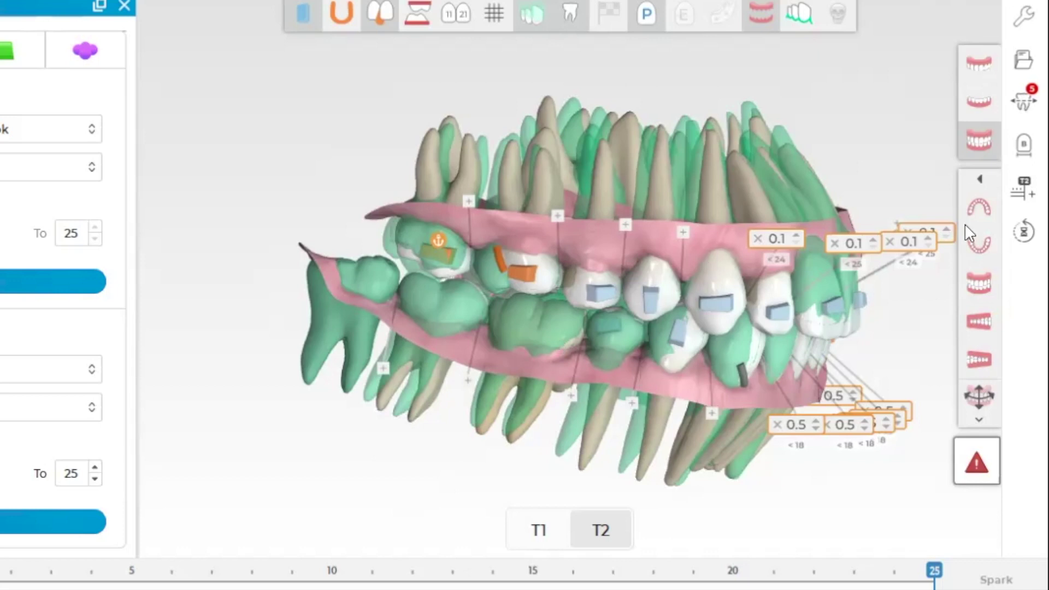
pyautogui.click(979, 206)
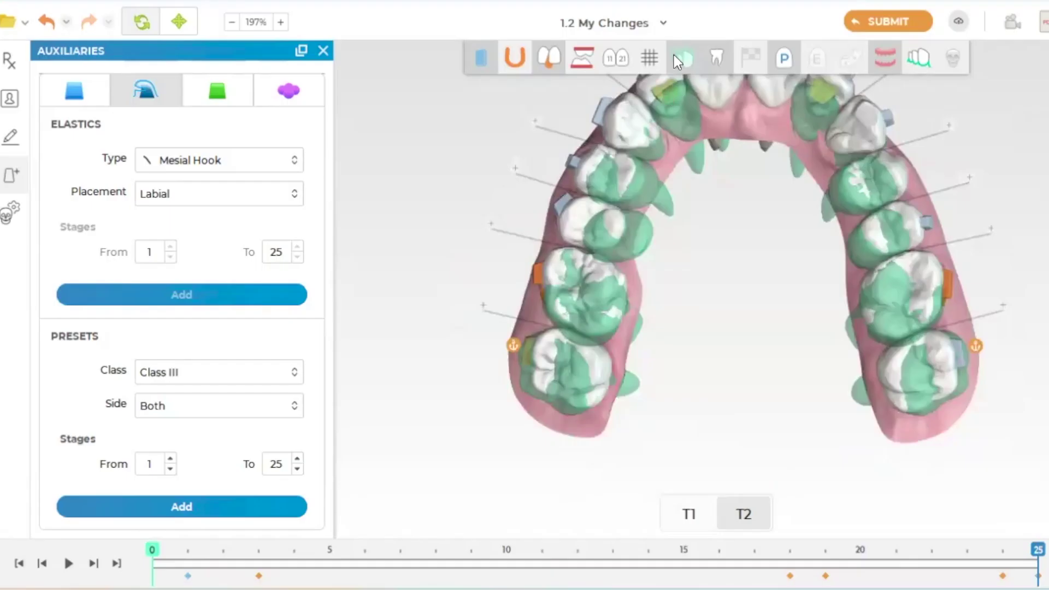
# Step: Hide the green overlay and add a Button-type elastic to the upper premolar
pyautogui.click(678, 58)
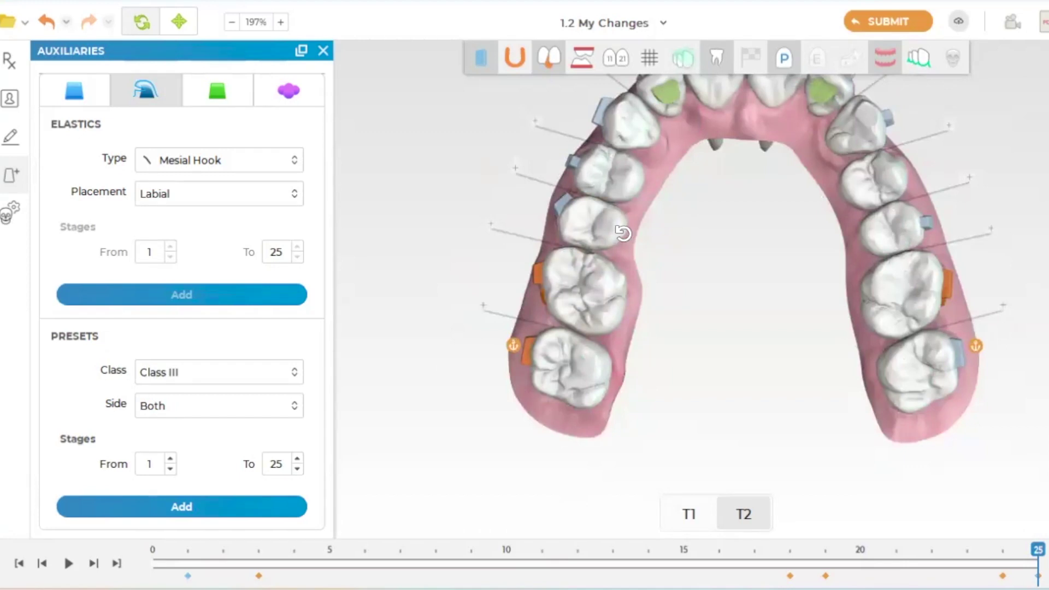
pyautogui.click(606, 225)
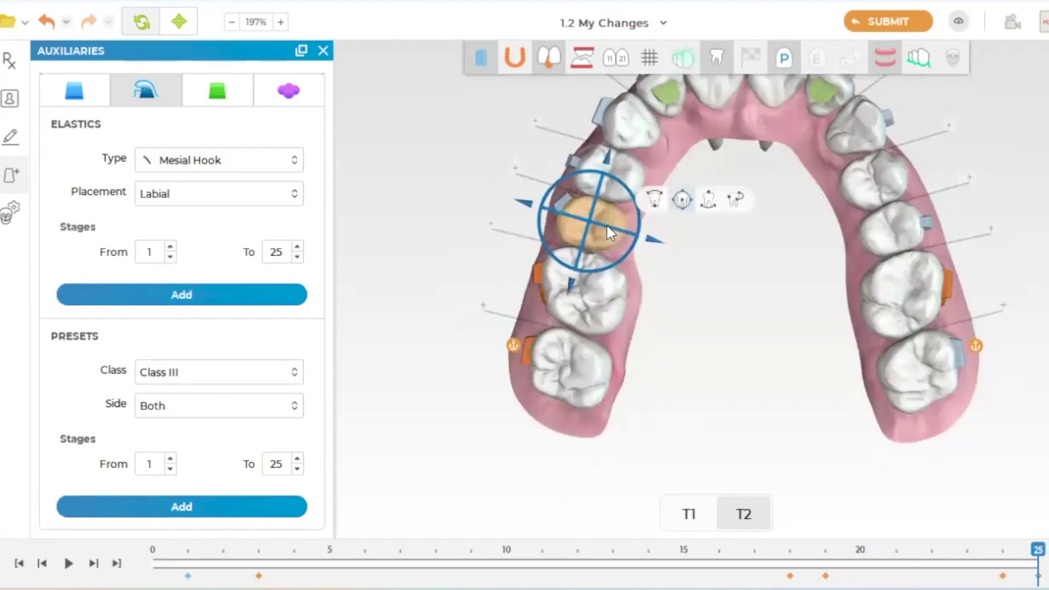
pyautogui.click(258, 159)
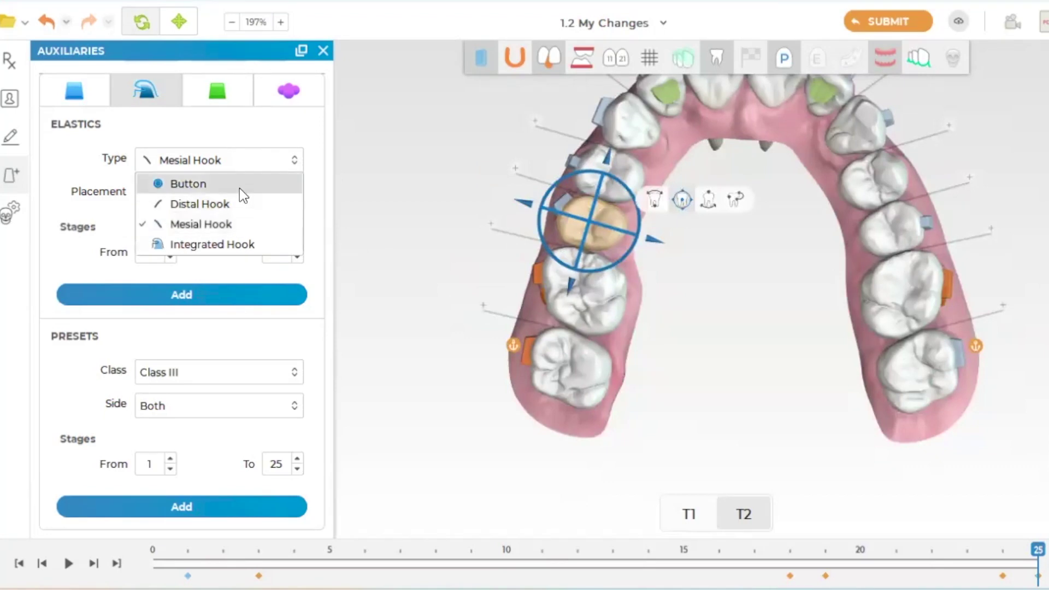
pyautogui.click(239, 185)
pyautogui.click(194, 298)
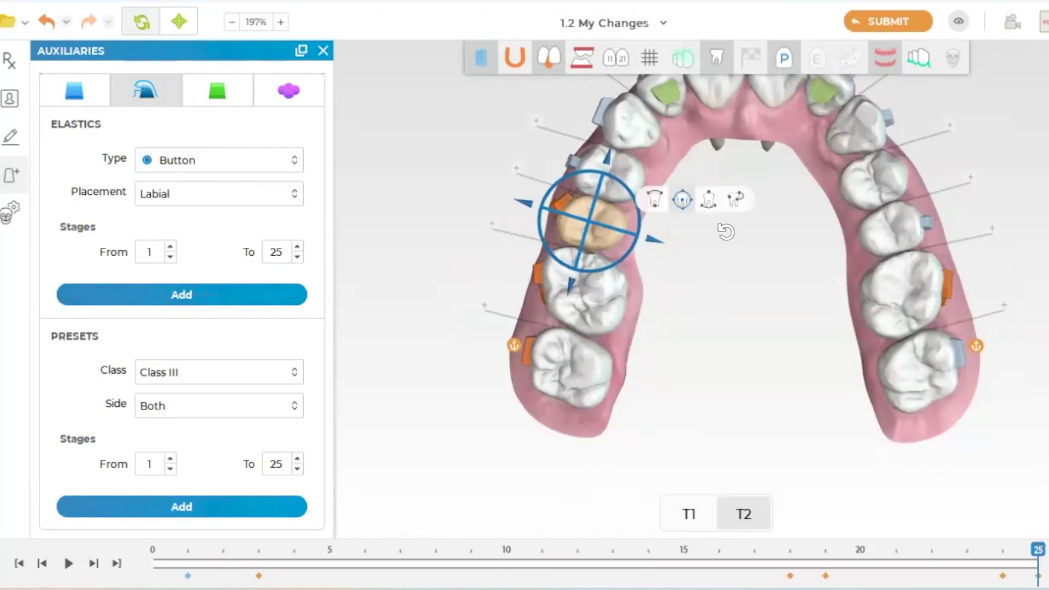
# Step: Select the new button and change its placement from Labial to Lingual on the premolar
pyautogui.moveTo(726, 229); pyautogui.dragTo(634, 236)
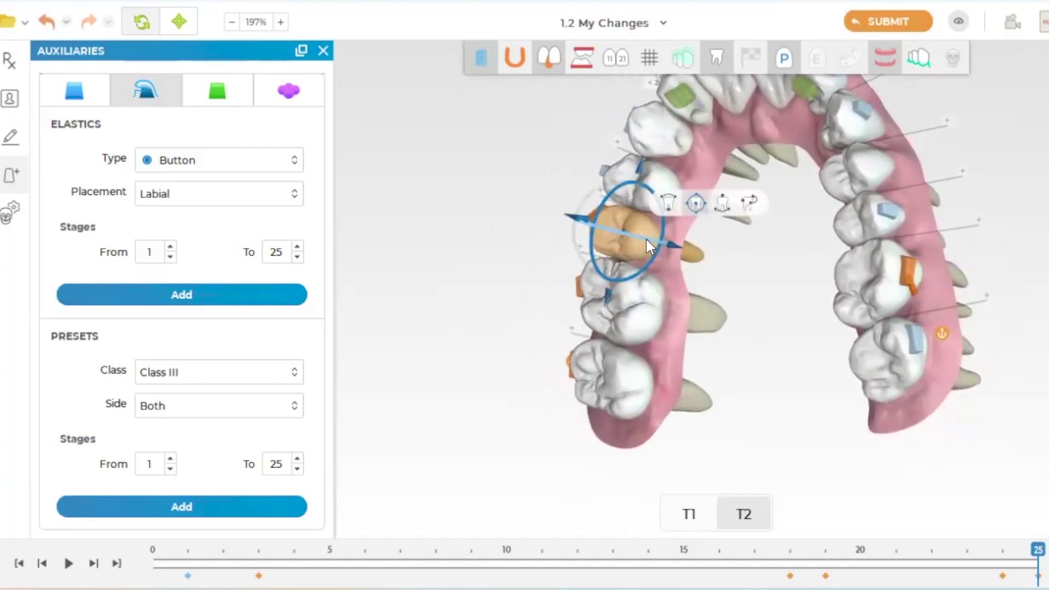
pyautogui.moveTo(806, 270); pyautogui.dragTo(711, 246)
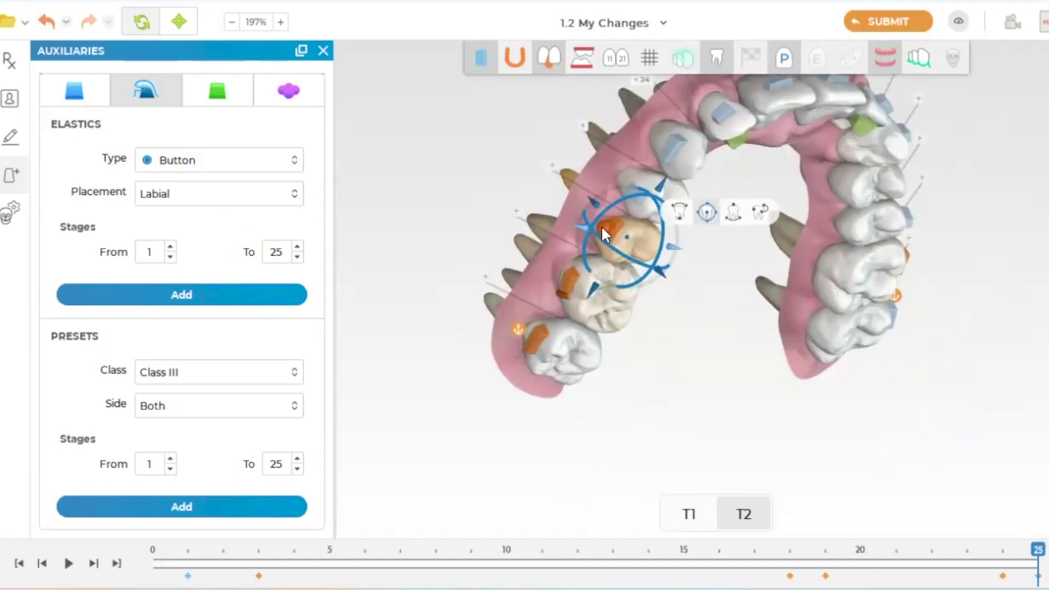
pyautogui.moveTo(693, 266); pyautogui.dragTo(678, 333)
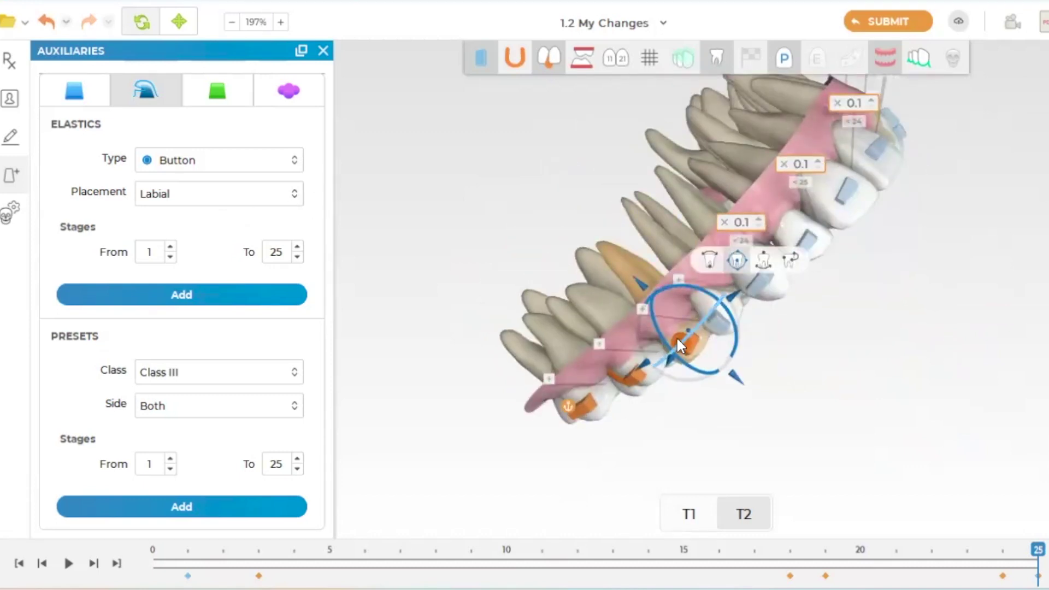
pyautogui.click(676, 337)
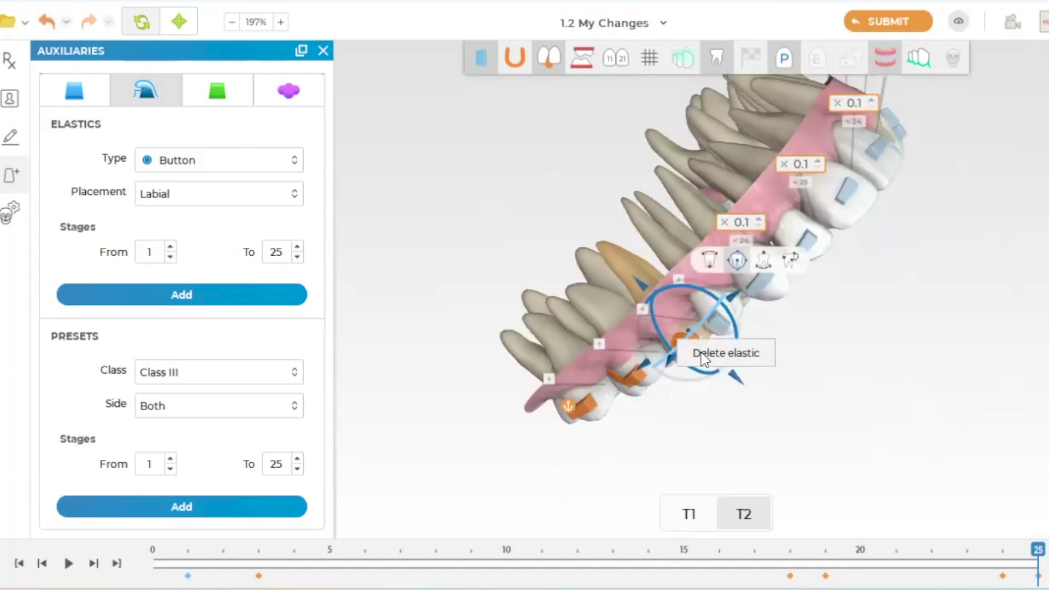
pyautogui.moveTo(815, 353); pyautogui.dragTo(642, 246)
pyautogui.click(236, 186)
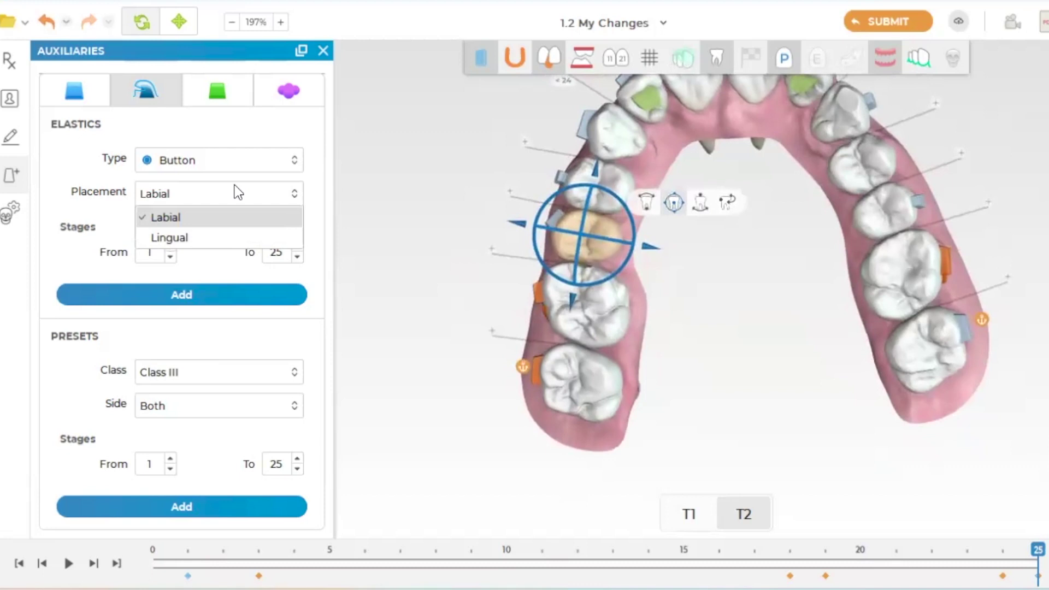
pyautogui.click(224, 237)
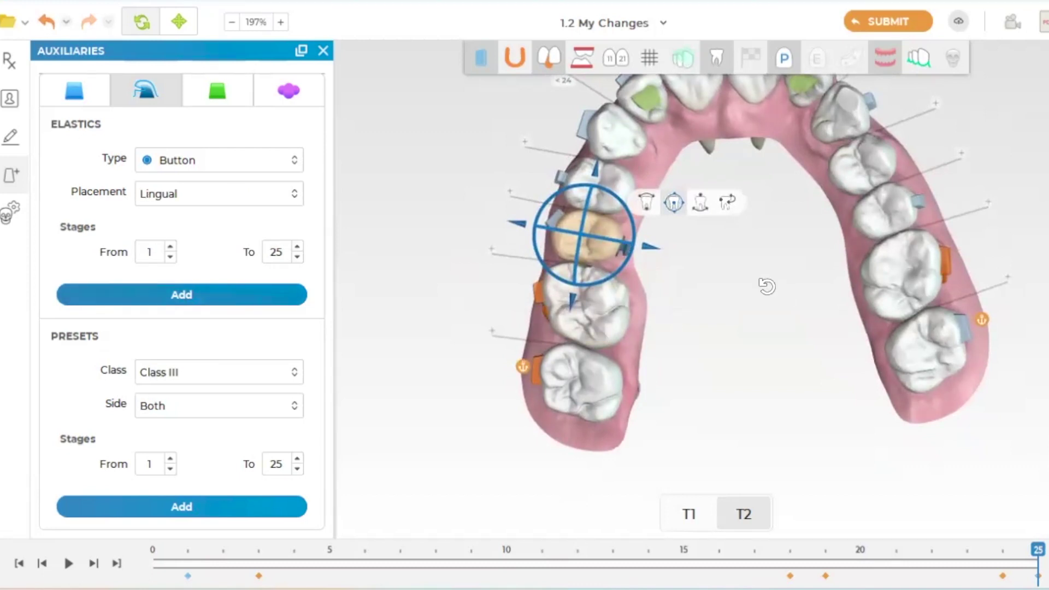
pyautogui.click(766, 286)
pyautogui.moveTo(754, 283)
pyautogui.mouseDown()
pyautogui.moveTo(684, 250)
pyautogui.moveTo(742, 278)
pyautogui.mouseUp()
# Step: Select the opposing lower tooth and add a button with Labial placement
pyautogui.click(548, 58)
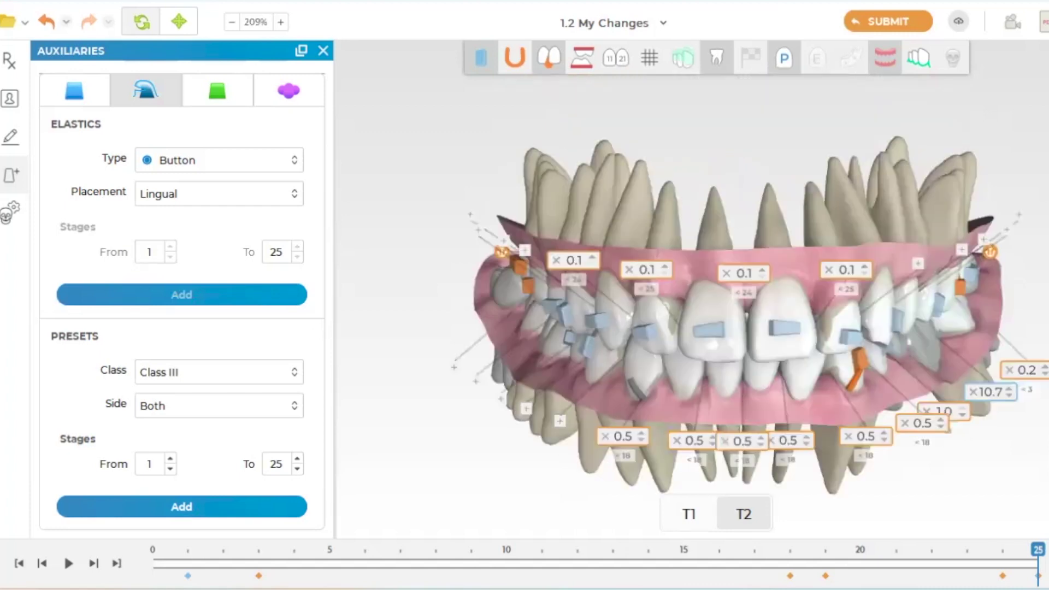
pyautogui.moveTo(456, 442); pyautogui.dragTo(581, 451)
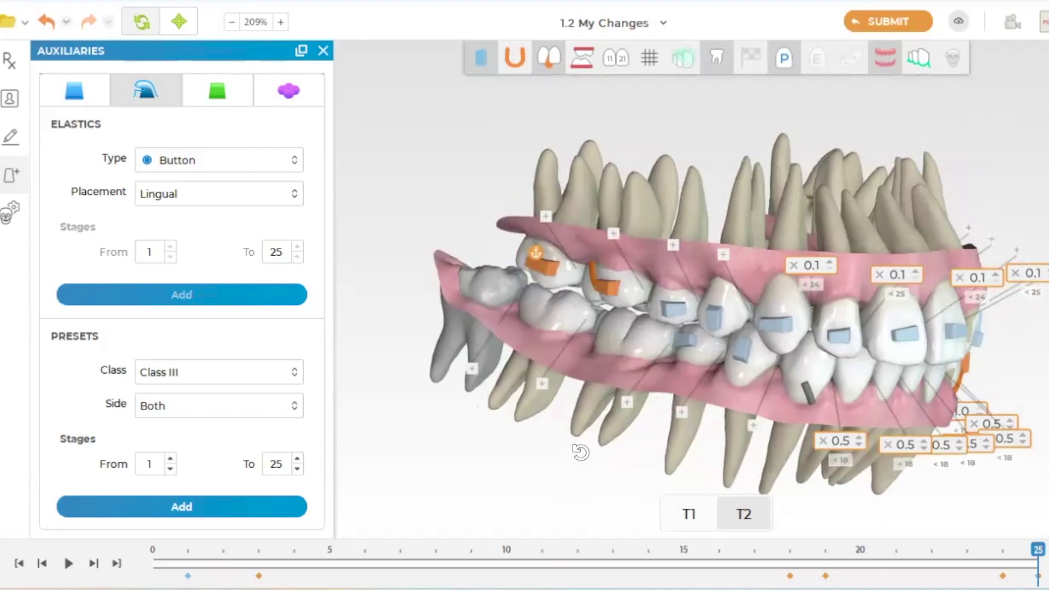
pyautogui.click(632, 331)
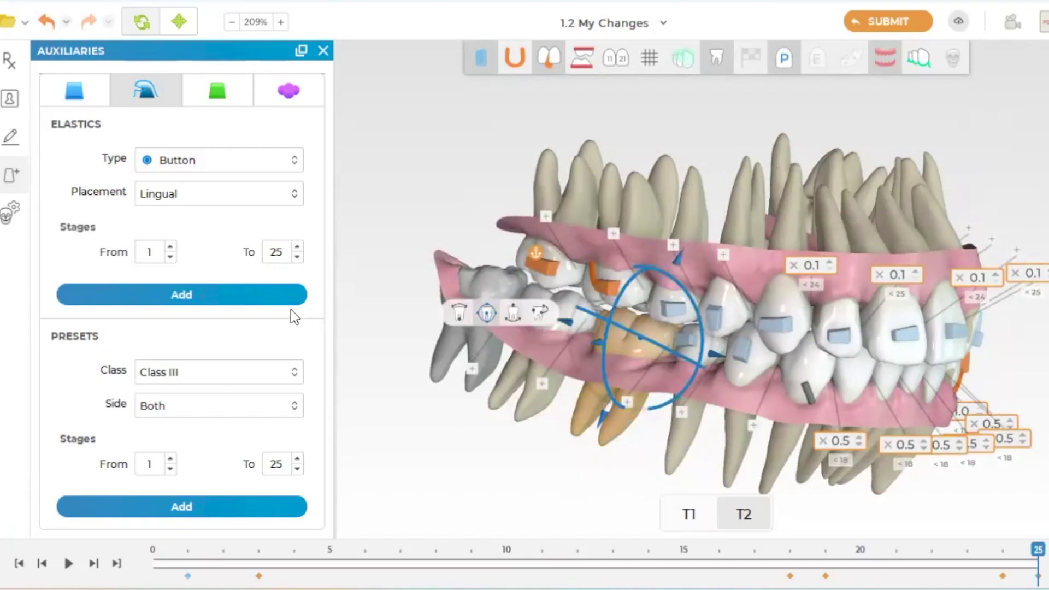
pyautogui.click(254, 187)
pyautogui.click(237, 216)
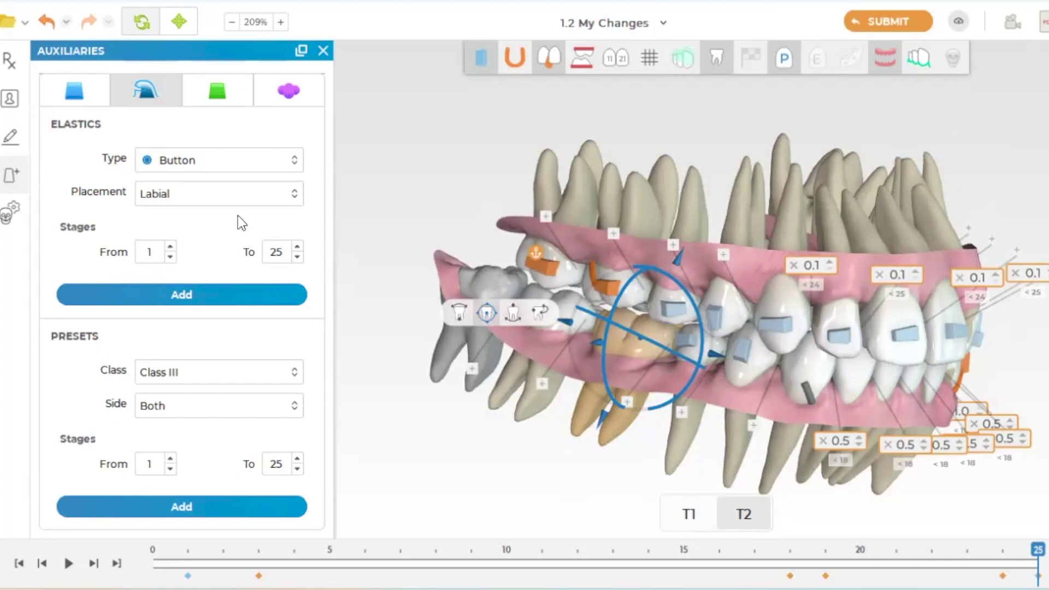
pyautogui.click(228, 293)
pyautogui.click(561, 445)
# Step: Slide the labial button into position on the lower tooth, checking occlusal and side views
pyautogui.moveTo(479, 499); pyautogui.dragTo(529, 501)
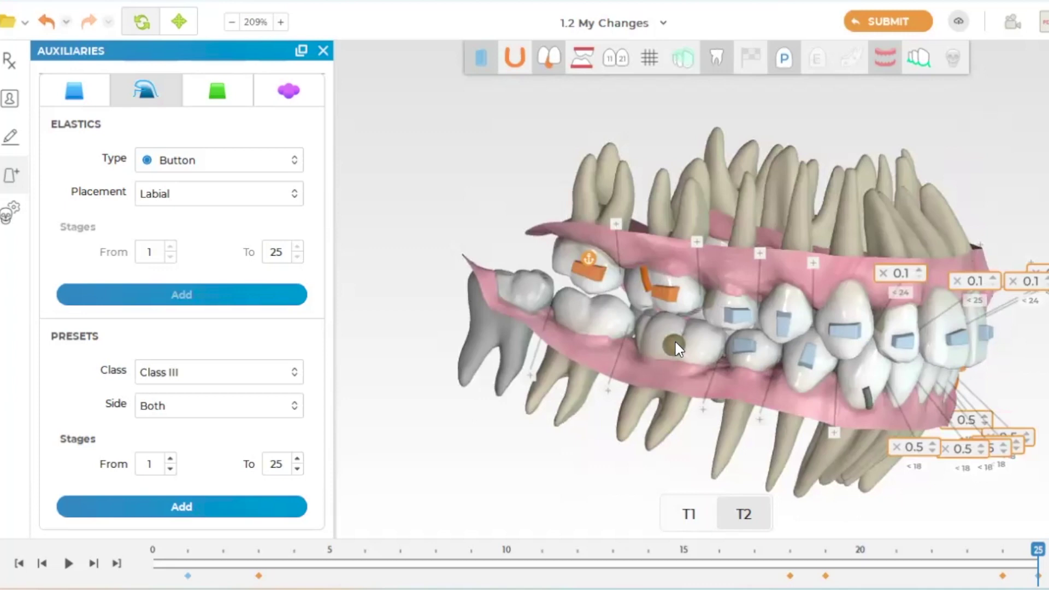
pyautogui.moveTo(672, 344); pyautogui.dragTo(668, 343)
pyautogui.moveTo(661, 336); pyautogui.dragTo(697, 343)
pyautogui.hotkey('ctrl', '5')
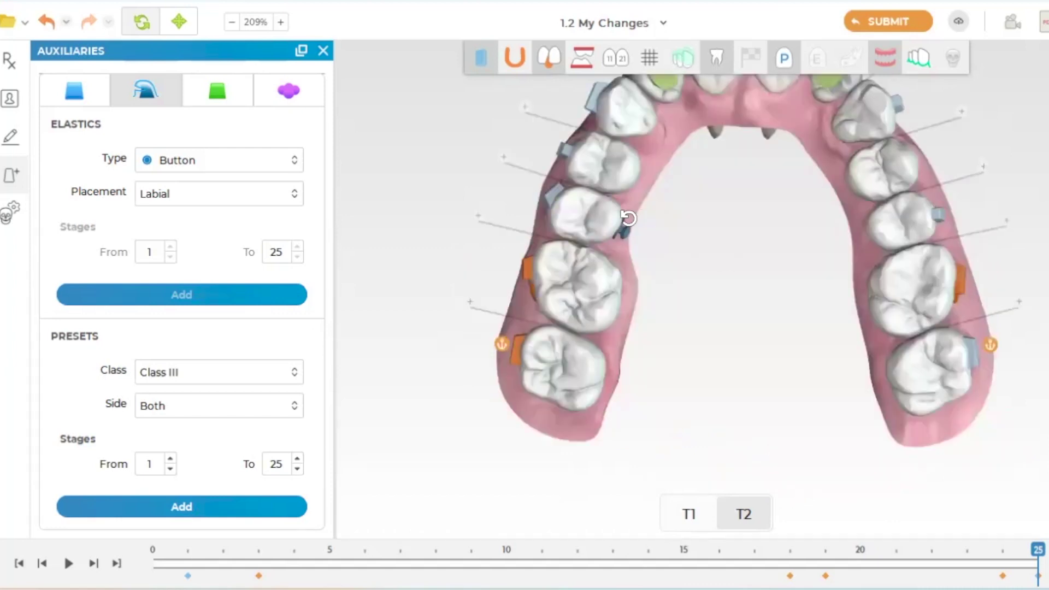
pyautogui.click(628, 228)
pyautogui.hotkey('ctrl', '2')
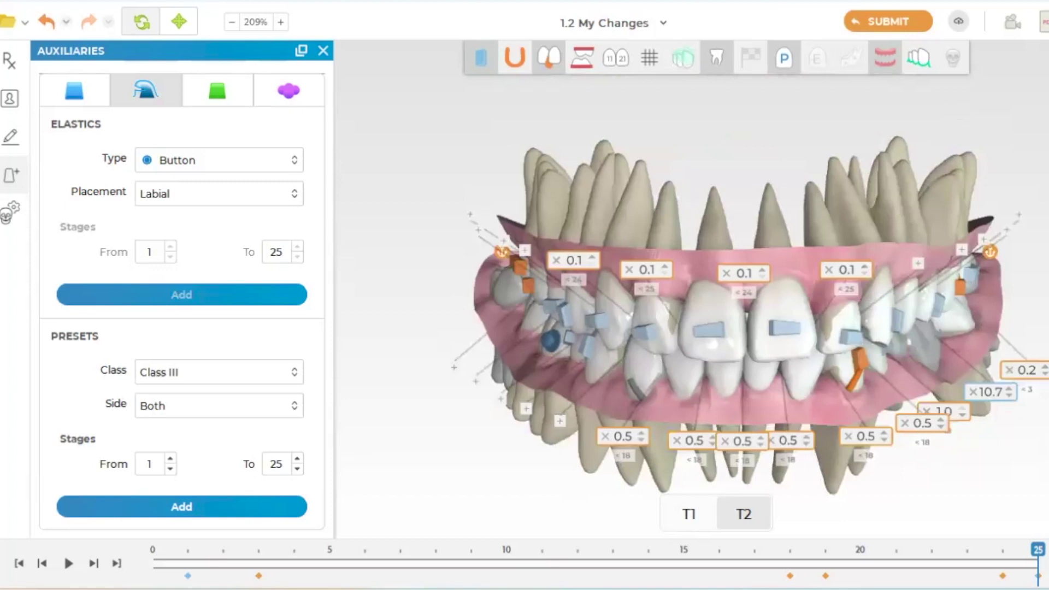
pyautogui.moveTo(540, 425); pyautogui.dragTo(616, 259)
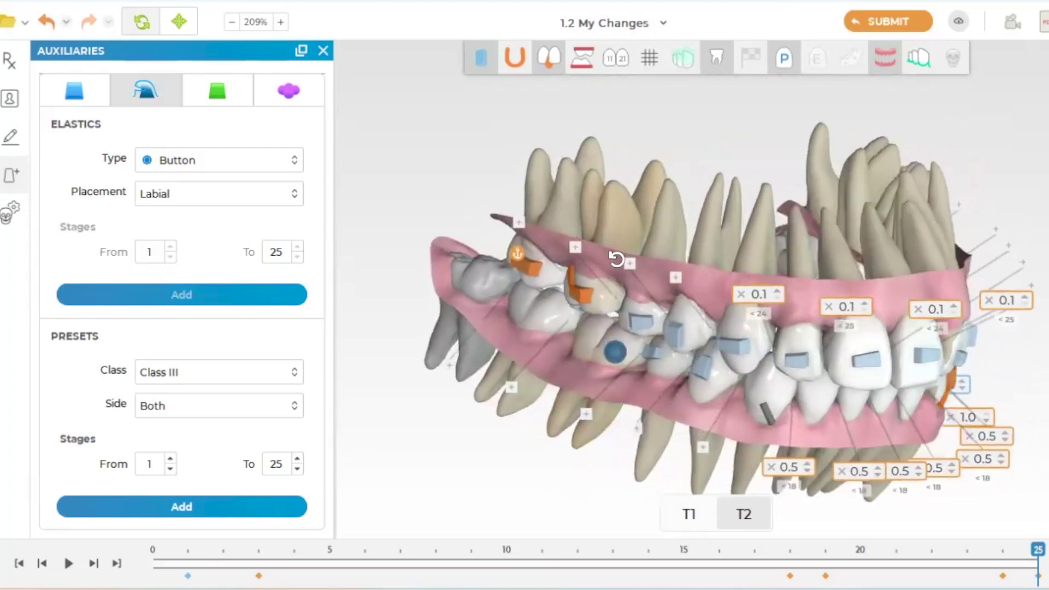
pyautogui.click(611, 353)
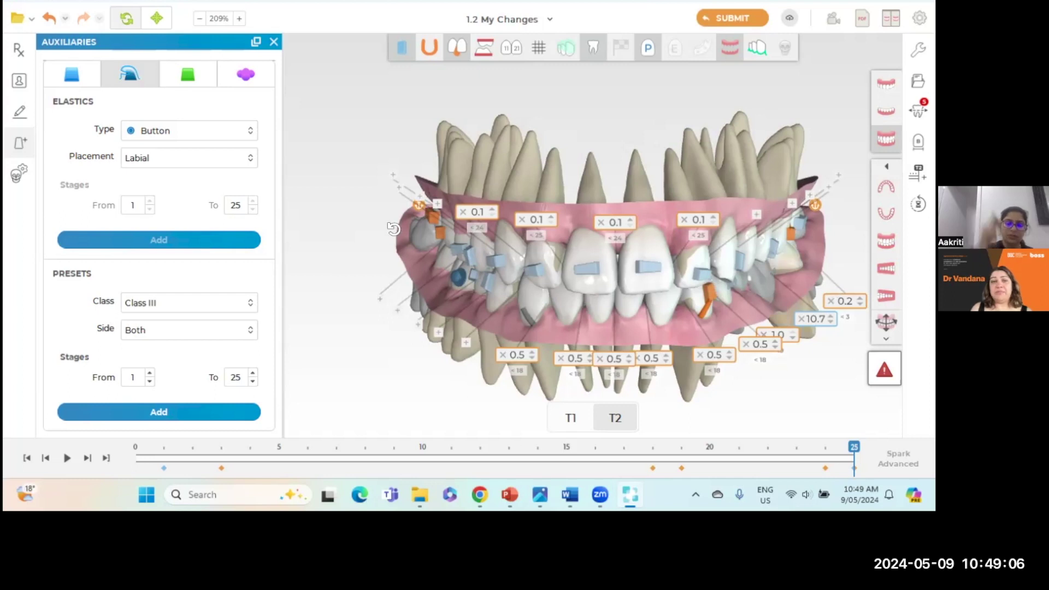
# Step: Start uploading the revised 1.2 My Changes treatment setup via the cloud upload icon
pyautogui.click(789, 19)
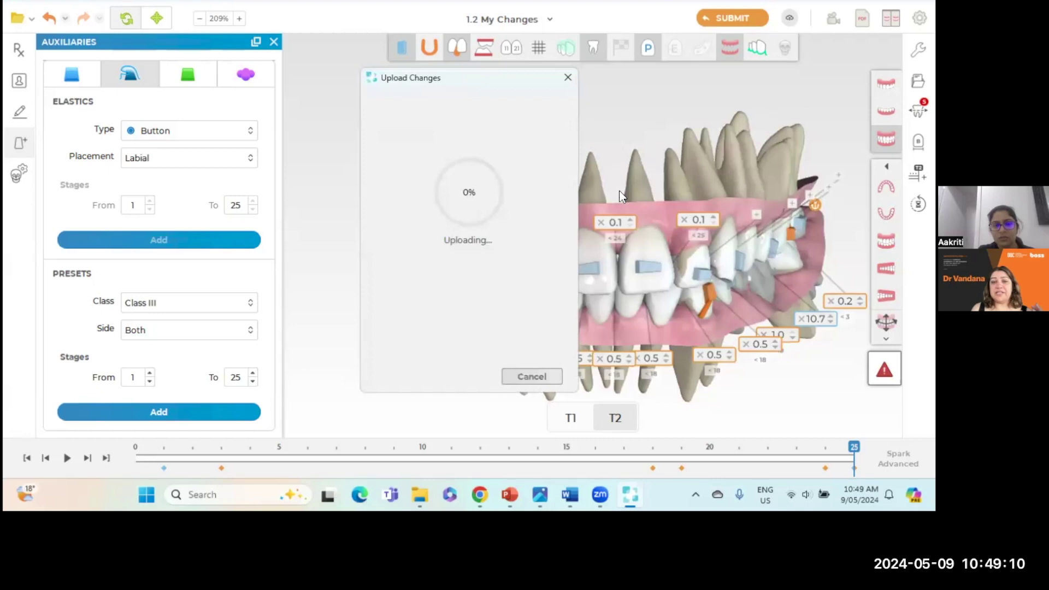